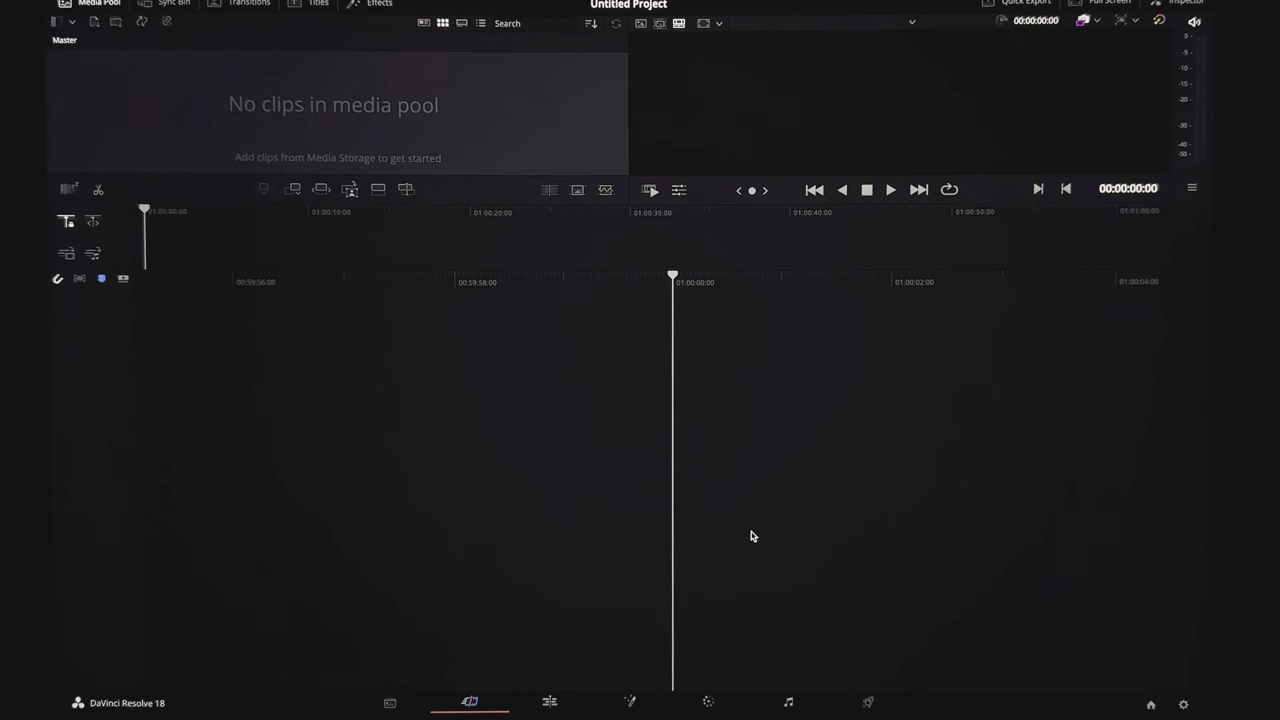
# - Set the project's timeline resolution to a vertical 1080 x 1920 and its timeline frame rate to 29.97 frames per second
pyautogui.click(1188, 700)
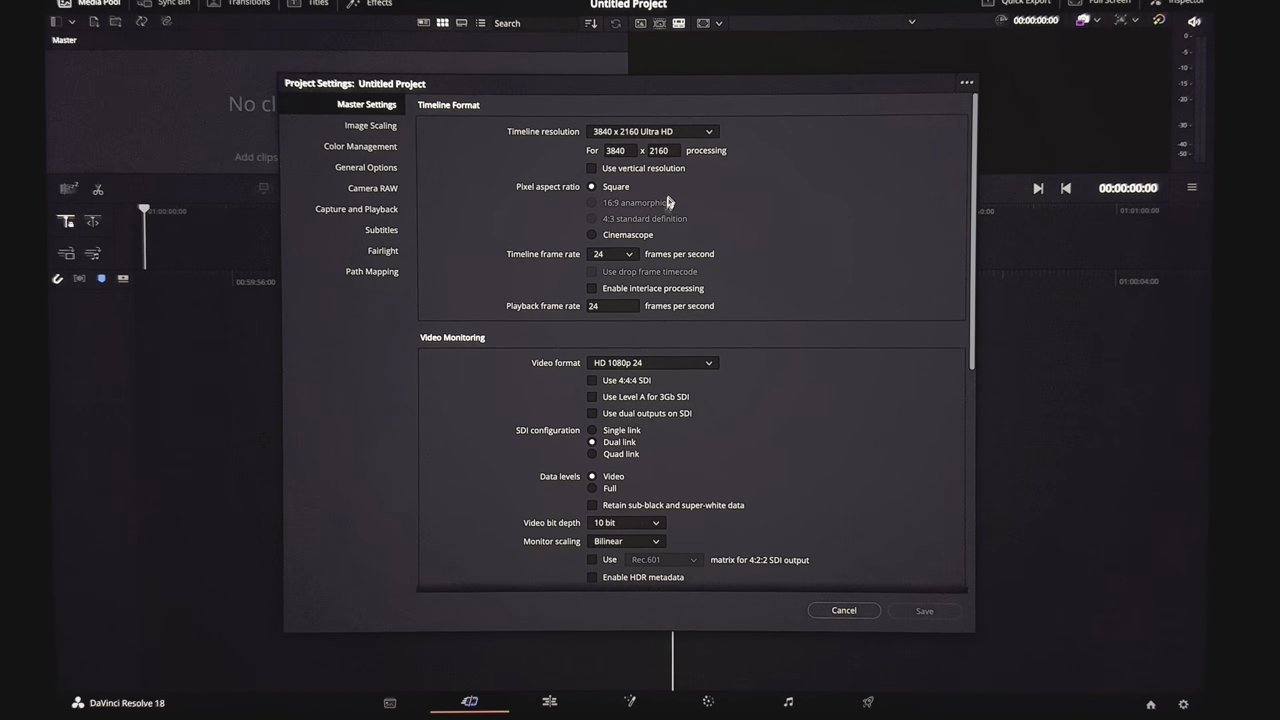
pyautogui.press('BackSpace')
pyautogui.write('1080')
pyautogui.press('Tab')
pyautogui.write('1920')
pyautogui.press('Return')
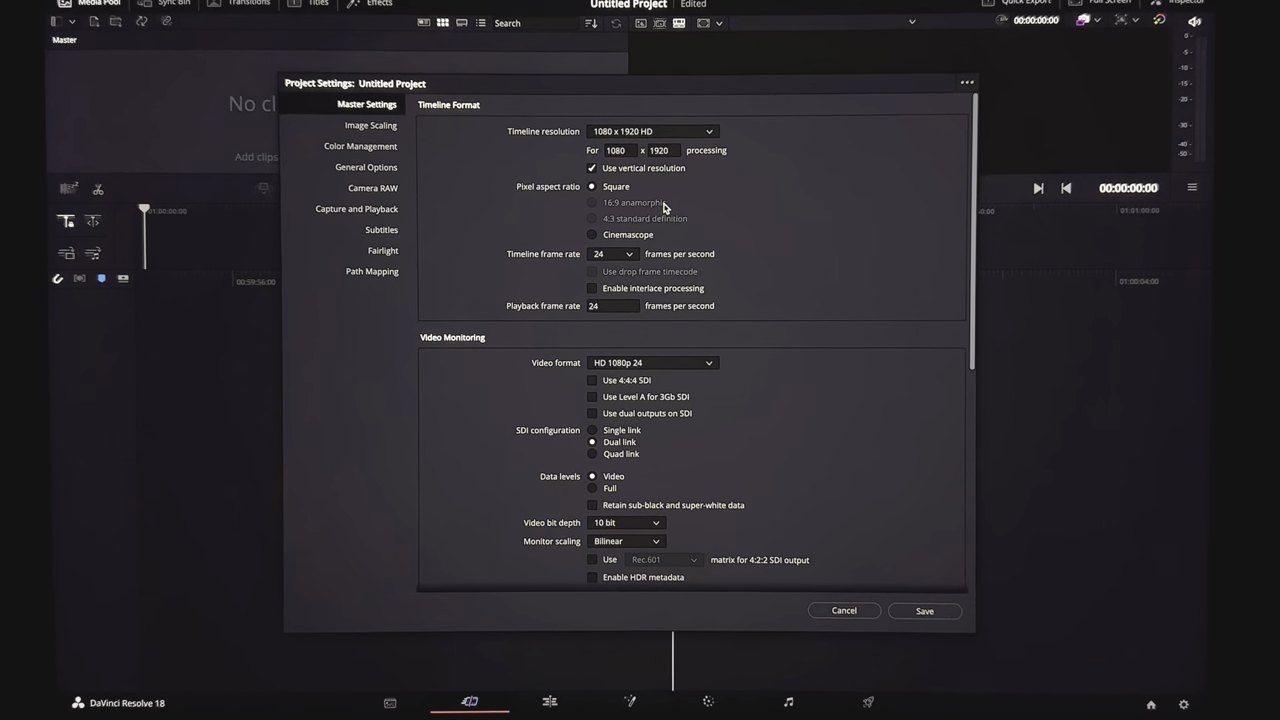
pyautogui.click(630, 255)
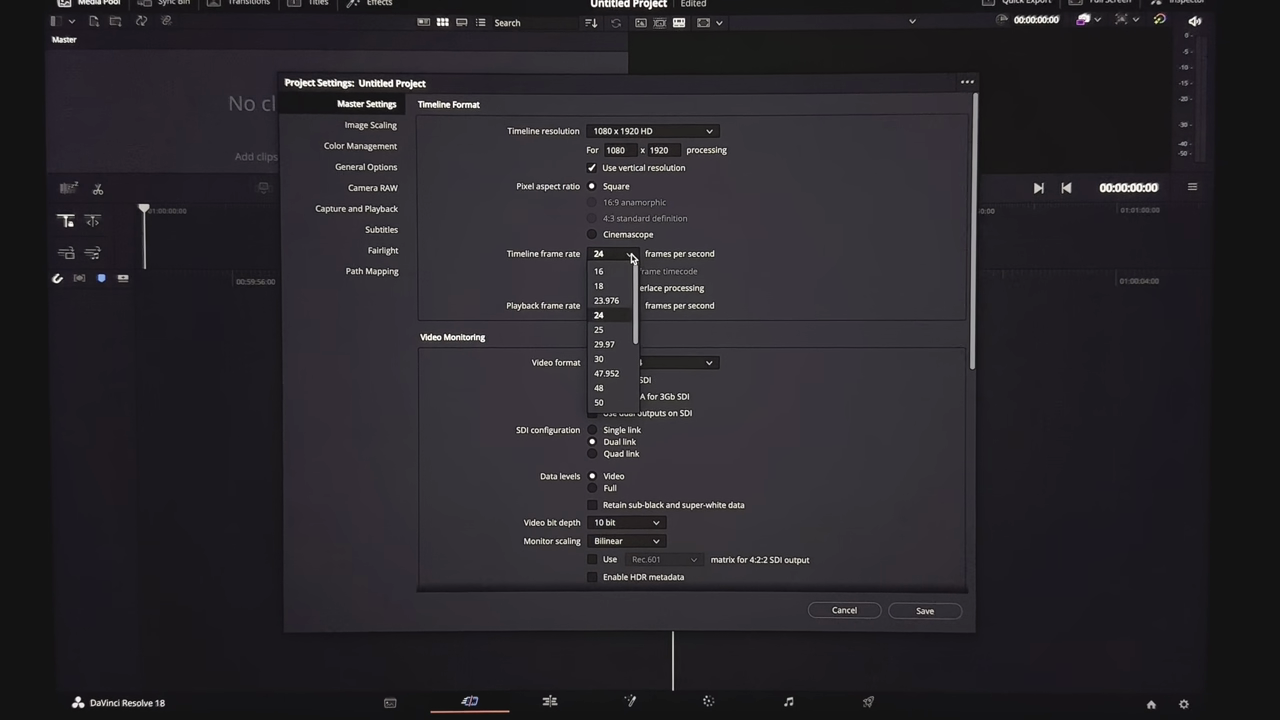
pyautogui.click(605, 345)
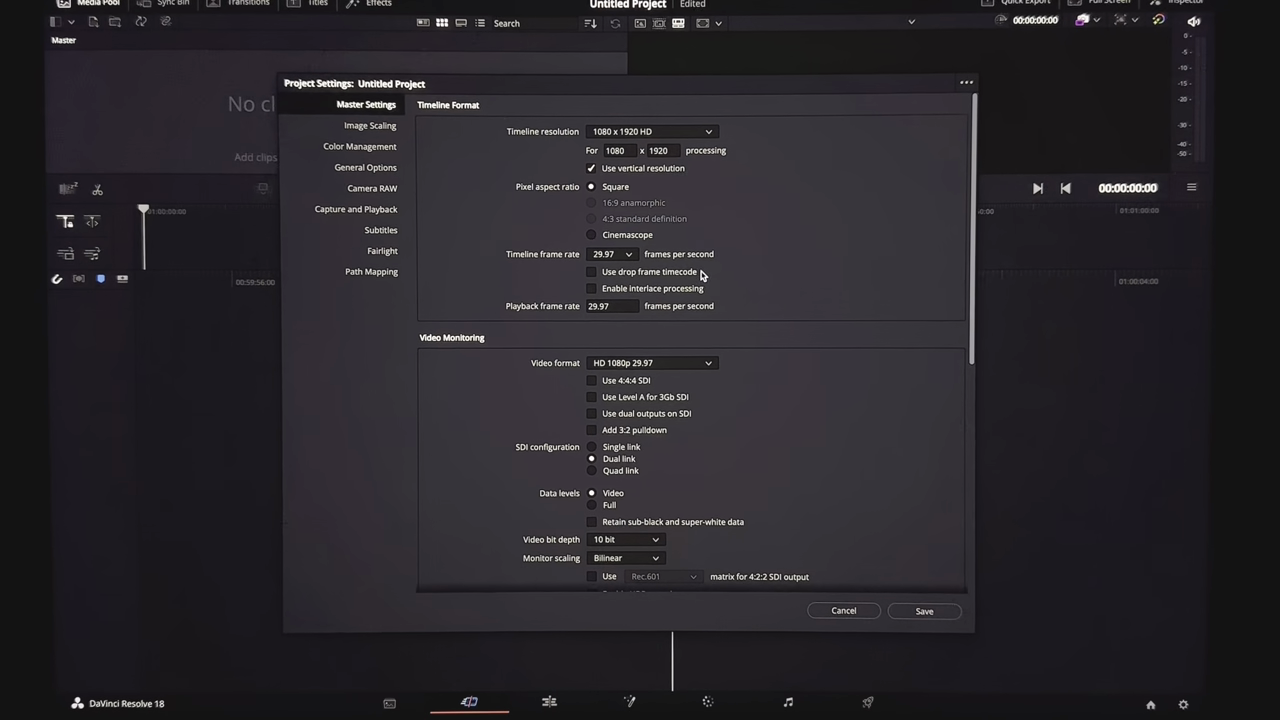
# - Set the project's color science to DaVinci YRGB Color Managed with the HDR color processing mode
pyautogui.click(363, 147)
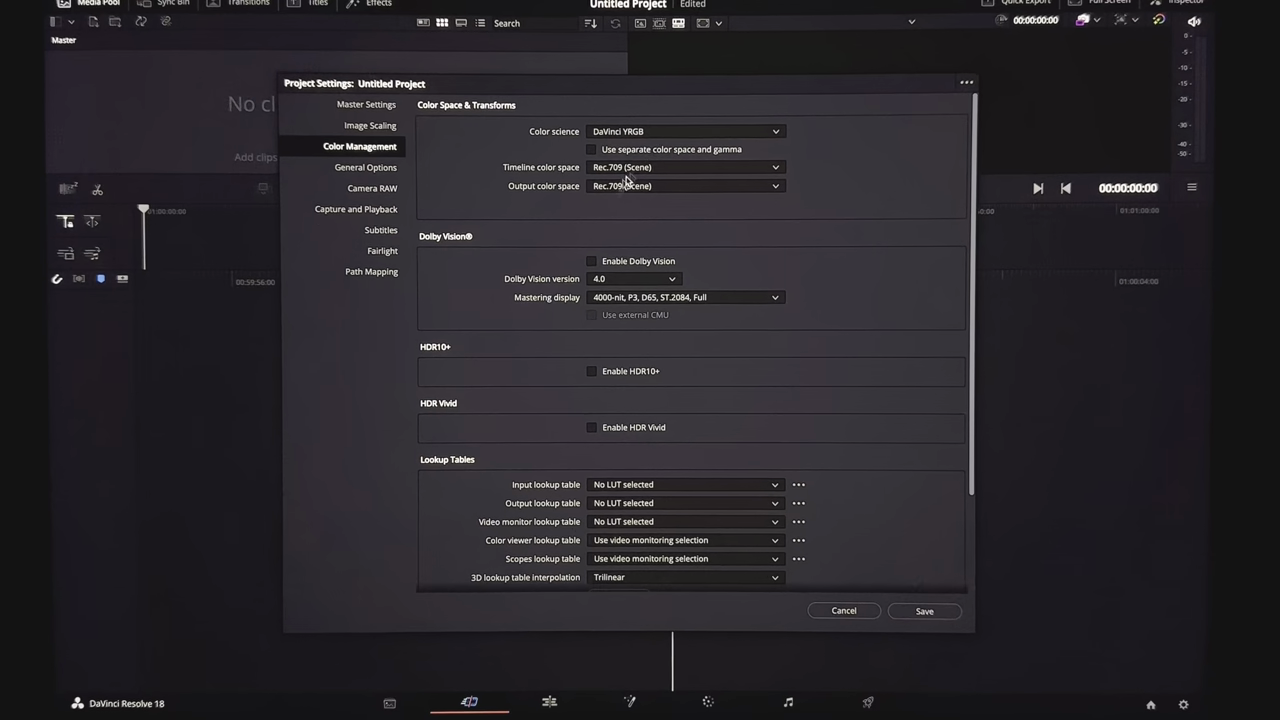
pyautogui.click(641, 132)
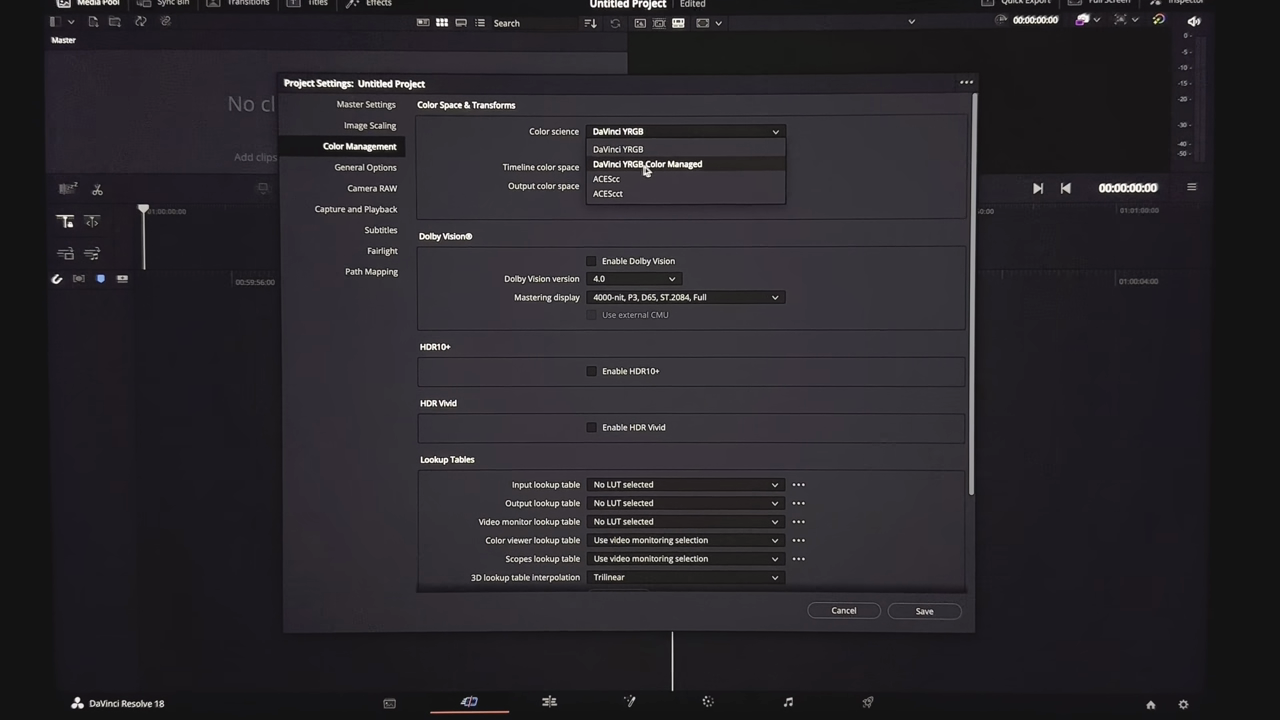
pyautogui.click(661, 165)
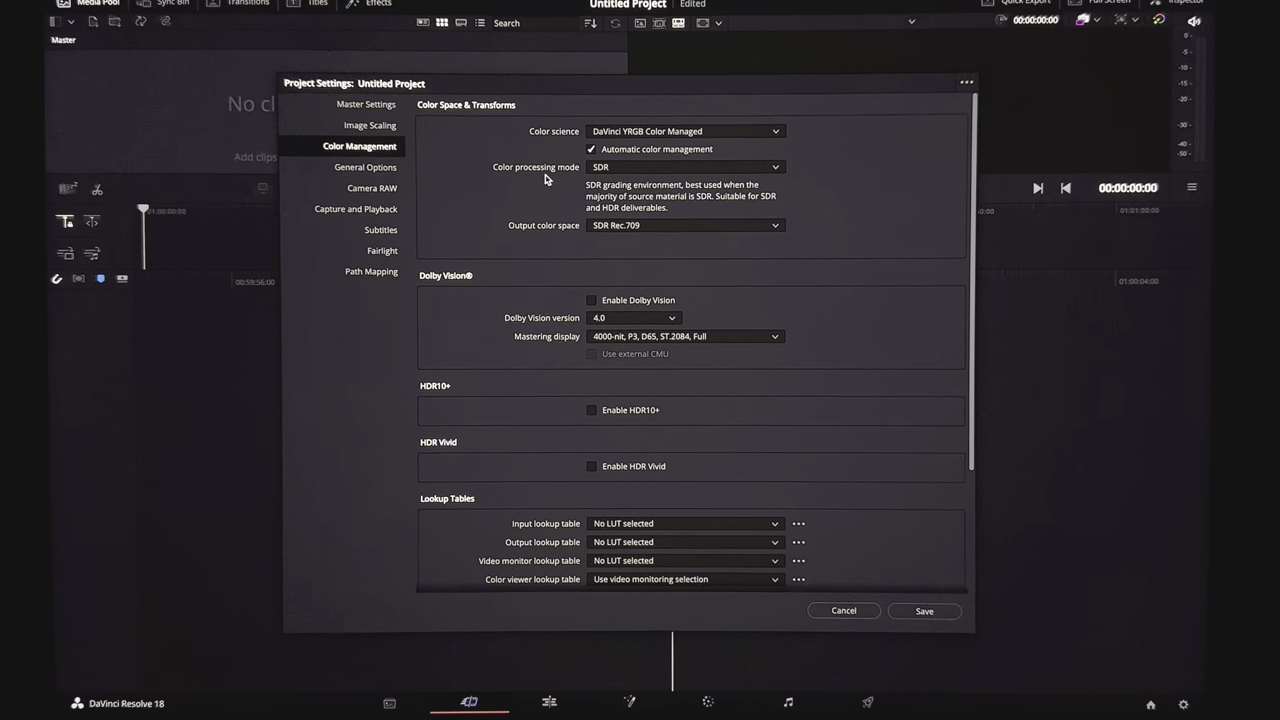
pyautogui.click(607, 168)
pyautogui.click(618, 203)
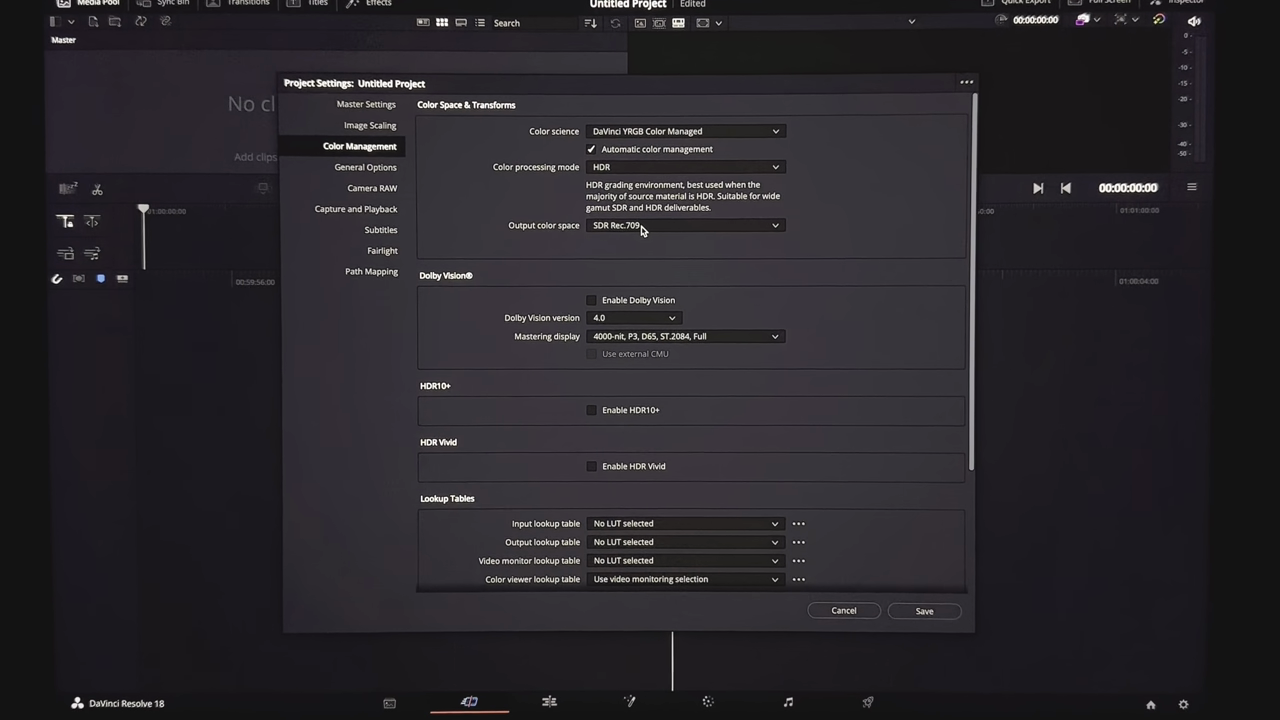
# - Set the output color space to HDR HLG and enable HDR mastering for 1000 nits
pyautogui.click(642, 230)
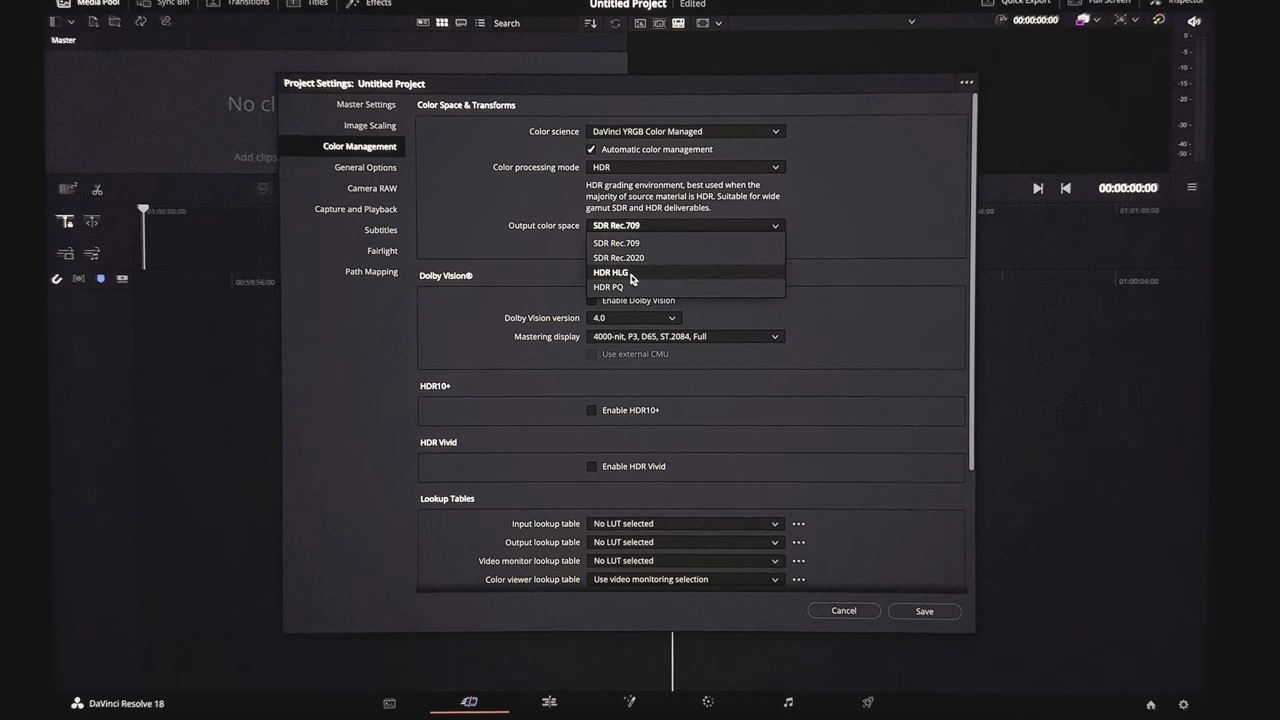
pyautogui.click(632, 273)
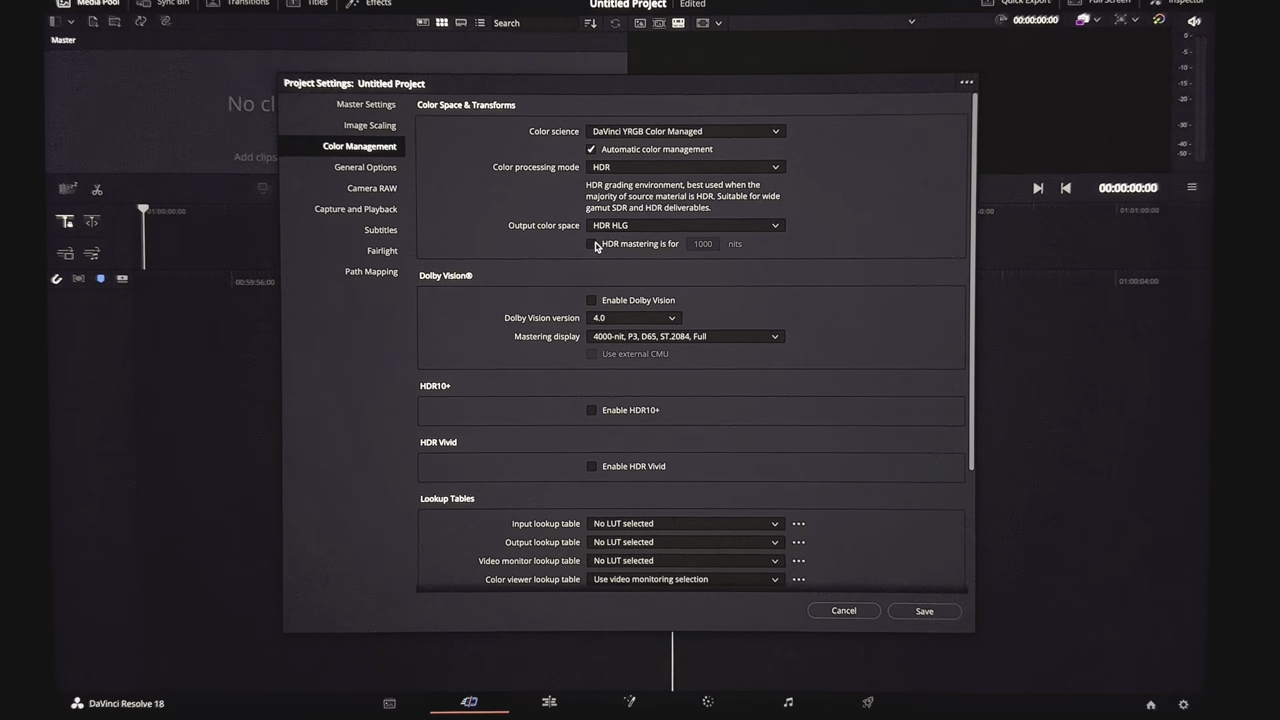
pyautogui.click(591, 245)
# - Enable Dolby Vision with the 1000-nit, P3, D65, ST.2084, Full mastering display and save the project settings
pyautogui.scroll(-2, 750, 258)
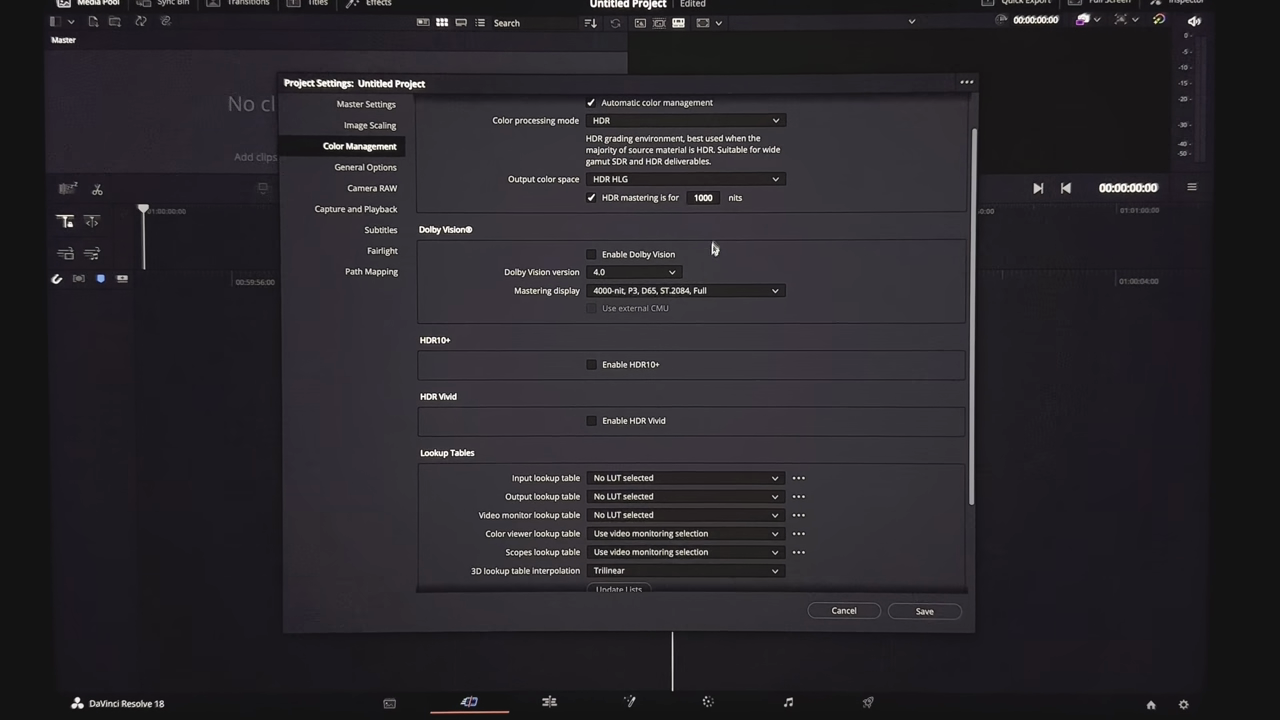
pyautogui.click(591, 256)
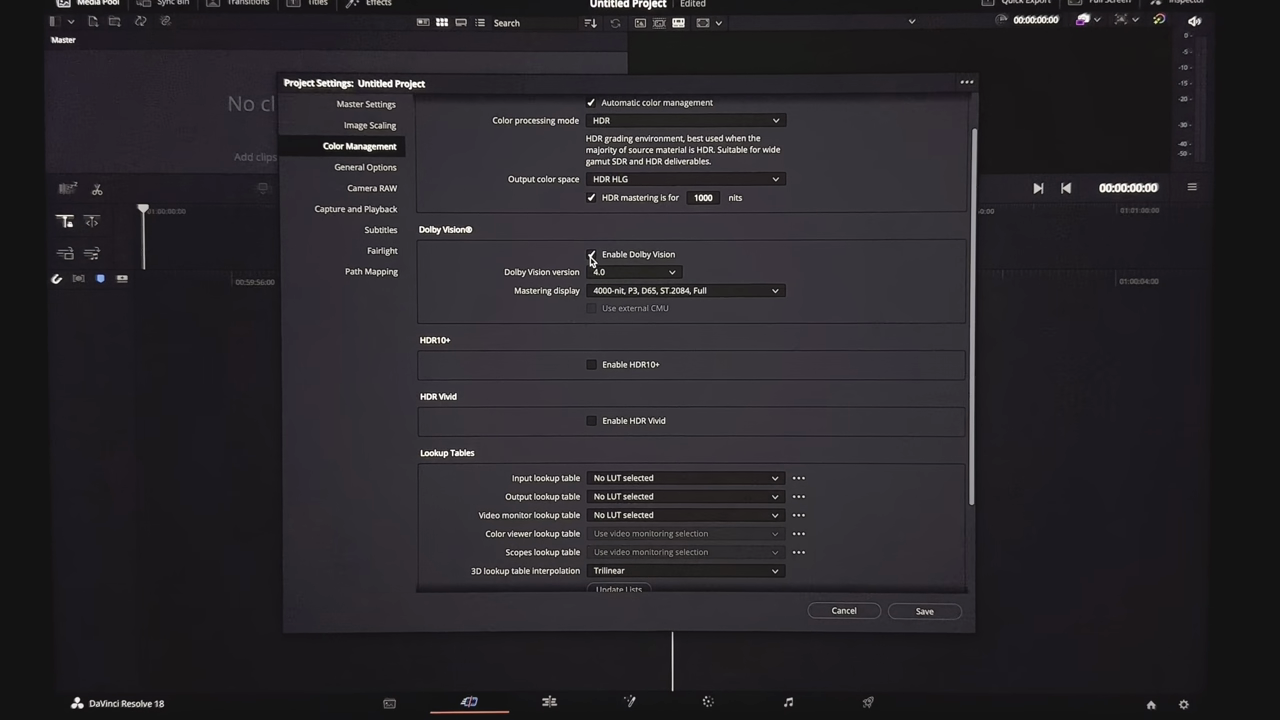
pyautogui.click(670, 291)
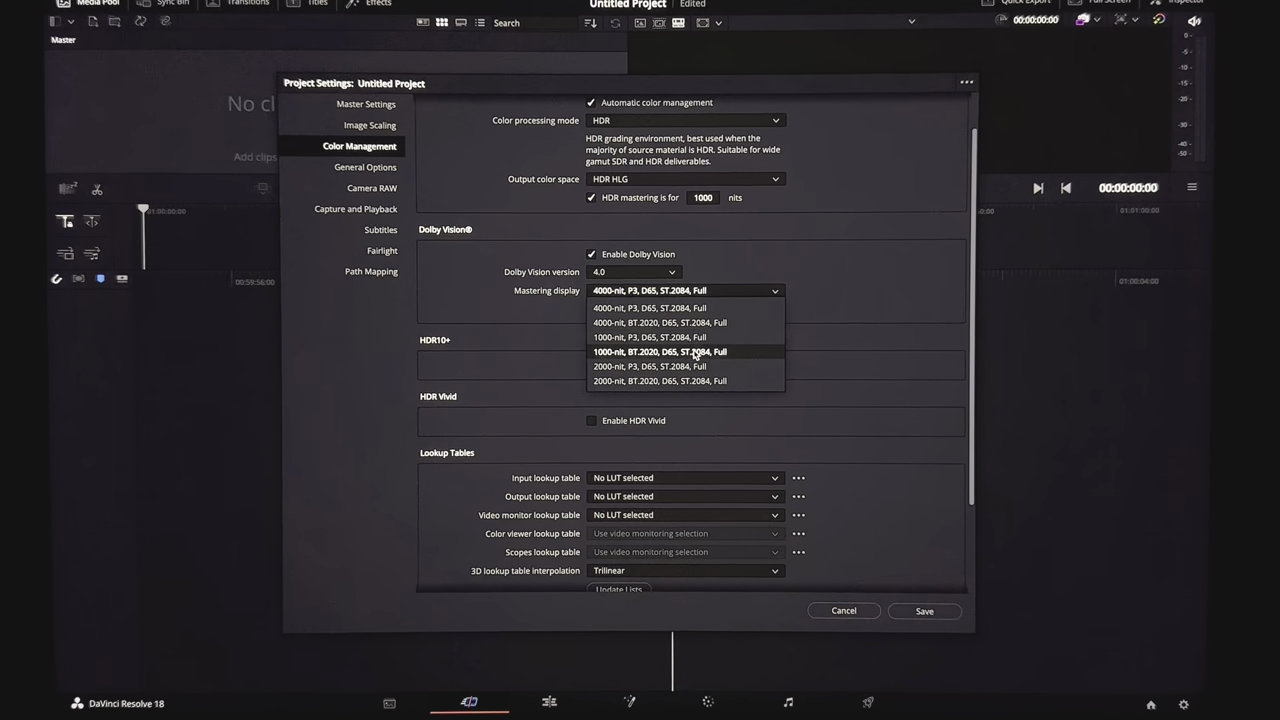
pyautogui.click(641, 338)
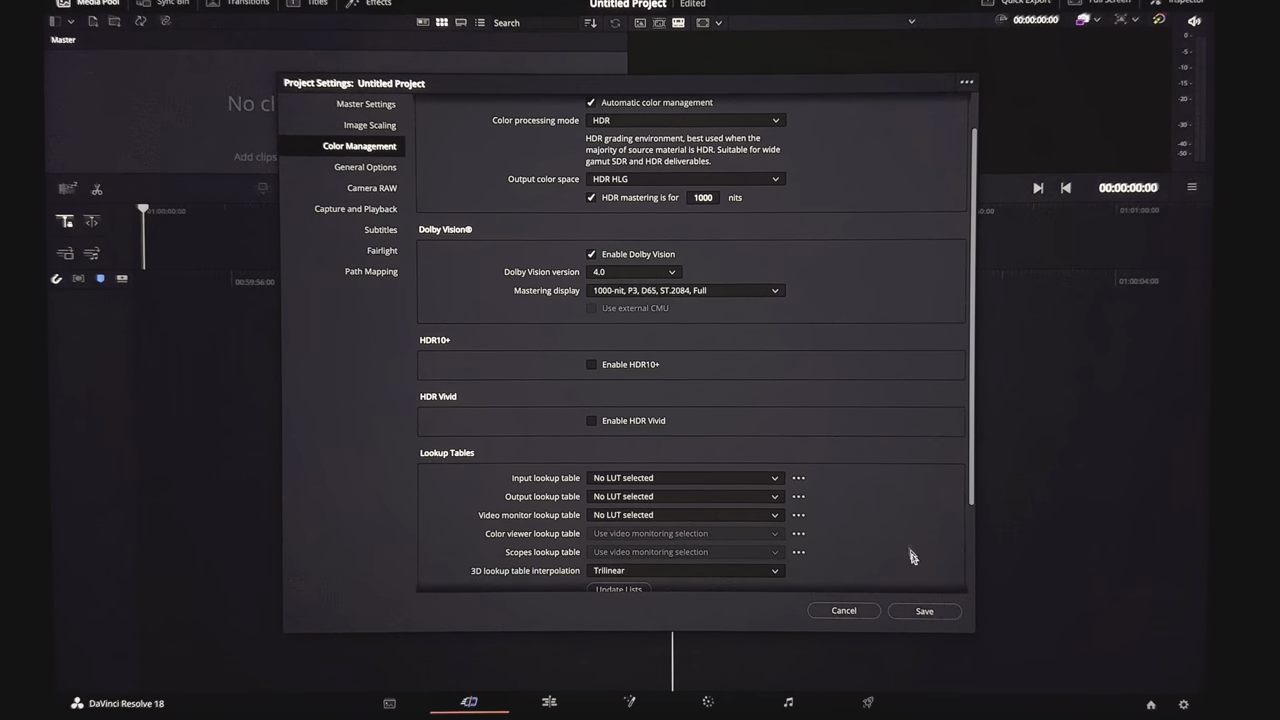
pyautogui.click(927, 612)
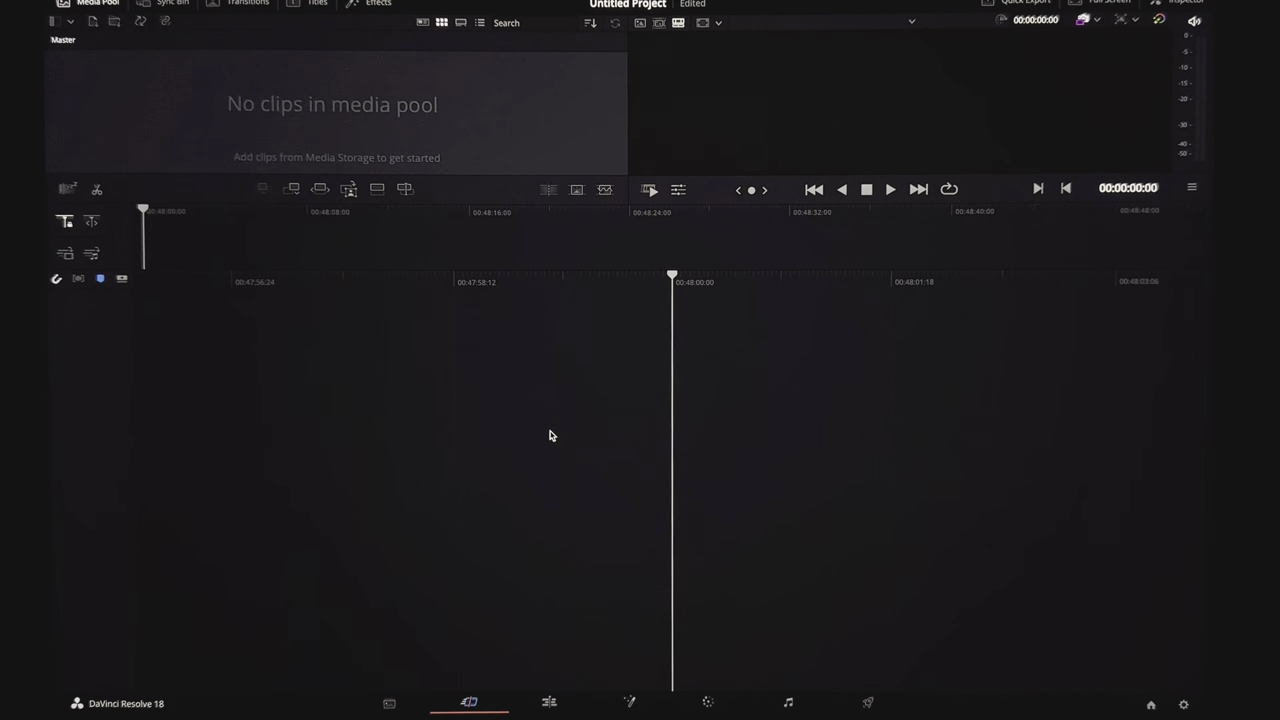
# - Change the built-in Liquid Retina XDR display's macOS preset to HDR Video (P3-ST 2084)
pyautogui.moveTo(1120, 3)
pyautogui.click(1185, 2)
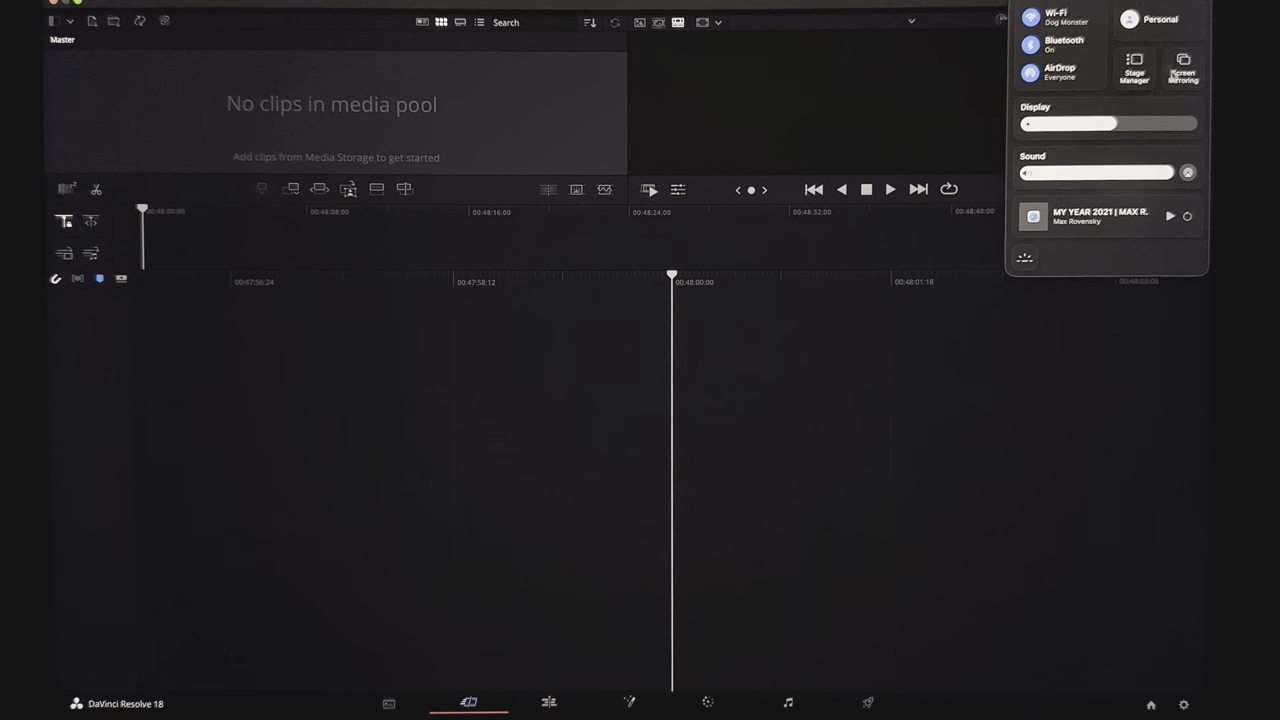
pyautogui.click(1183, 108)
pyautogui.click(1090, 10)
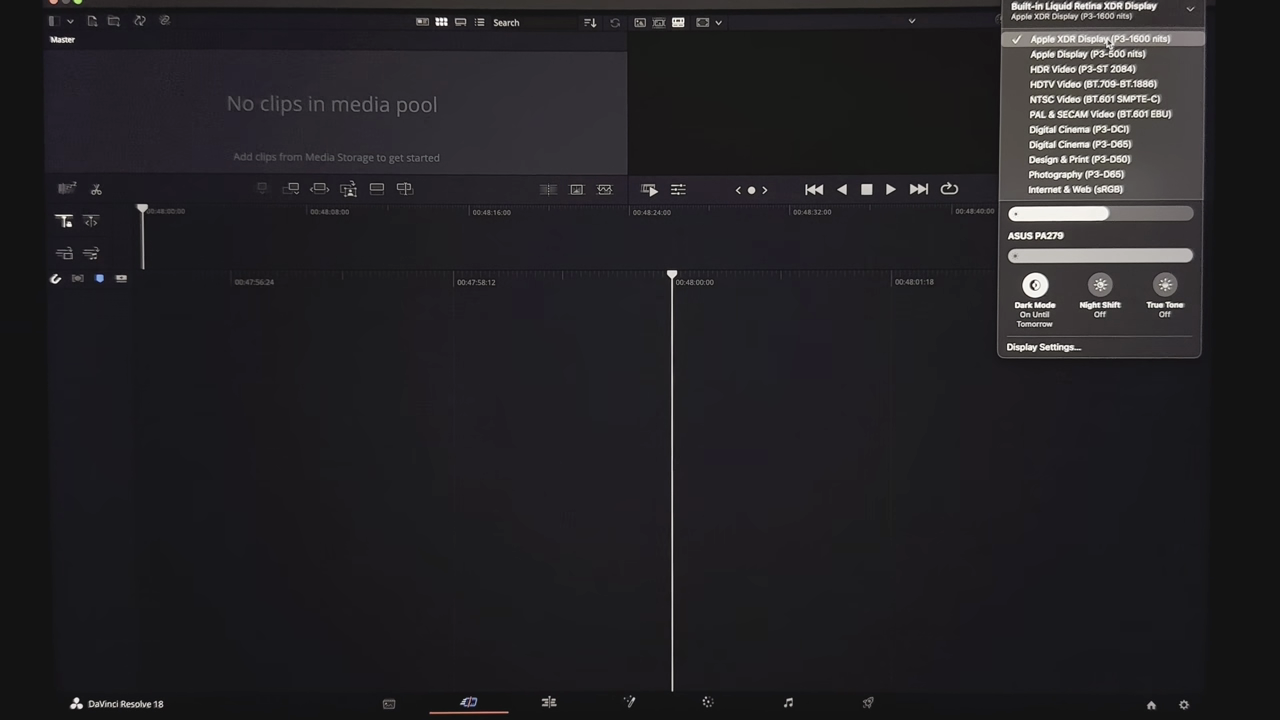
pyautogui.click(1048, 72)
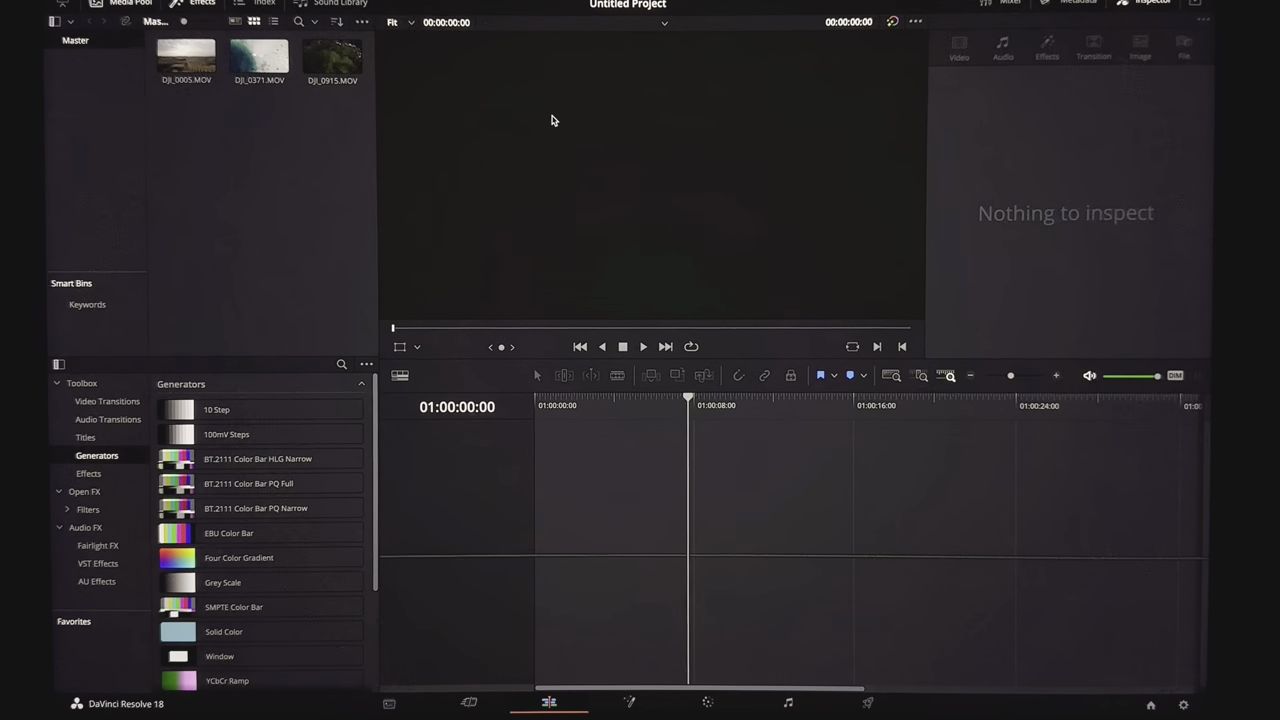
# - Set the scaling of all three clips to Fill and place DJI_0371, DJI_0915 and DJI_0005 end to end on Video 1
pyautogui.hotkey('ctrl', 'a')
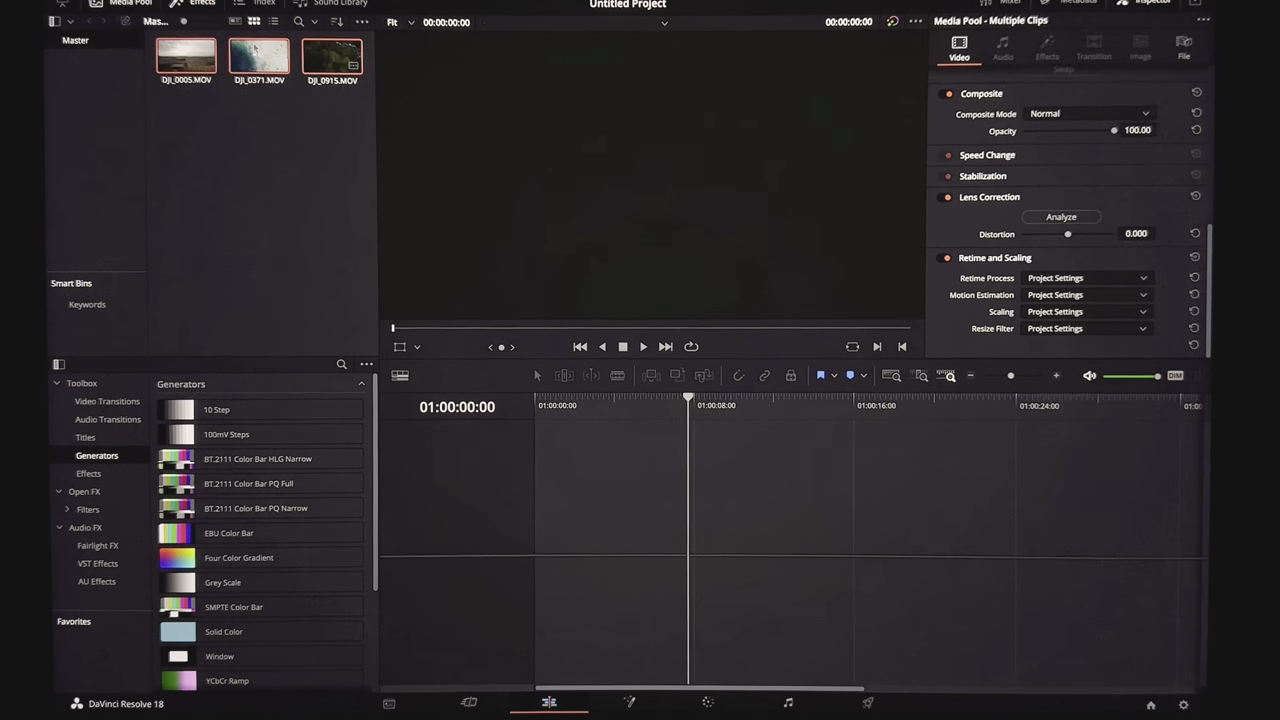
pyautogui.click(286, 131)
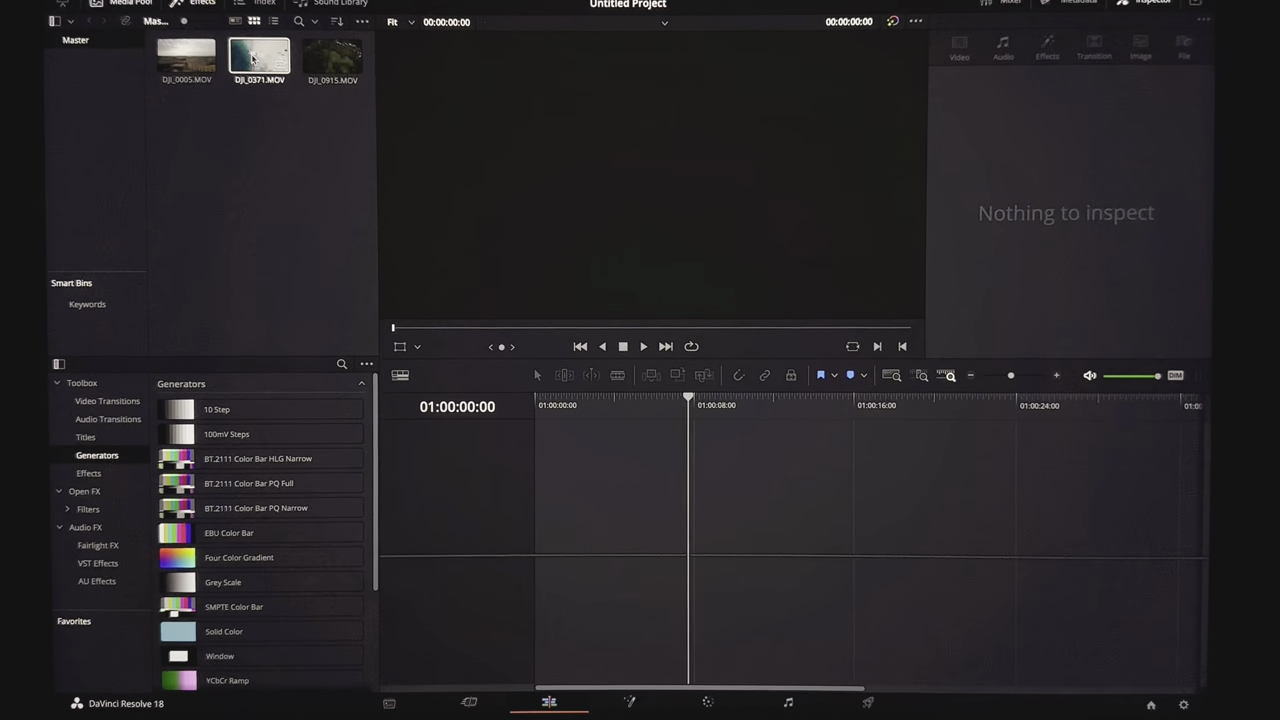
pyautogui.click(252, 58)
pyautogui.moveTo(253, 62); pyautogui.dragTo(615, 525)
pyautogui.moveTo(332, 58); pyautogui.dragTo(752, 523)
pyautogui.moveTo(185, 58); pyautogui.dragTo(926, 466)
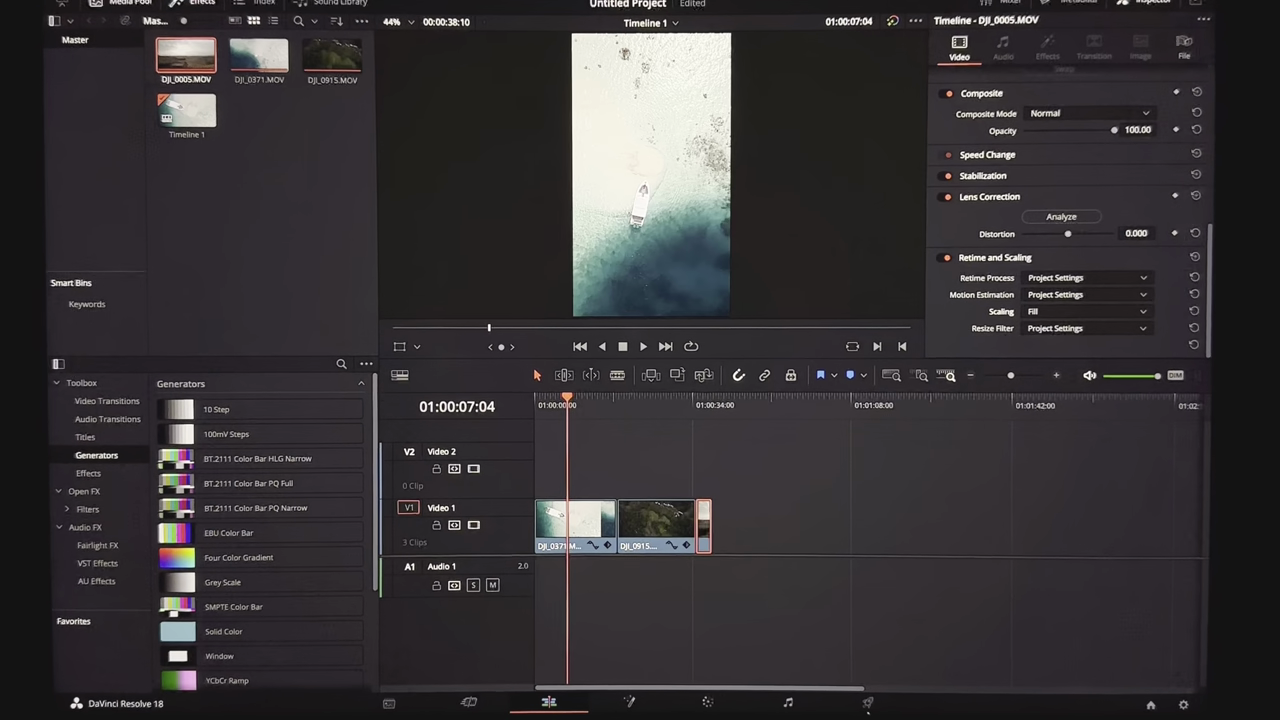
# - On the Color page, build a chain of five serial nodes for the boat clip, with nodes 03 to 05 arranged in a second row
pyautogui.click(707, 702)
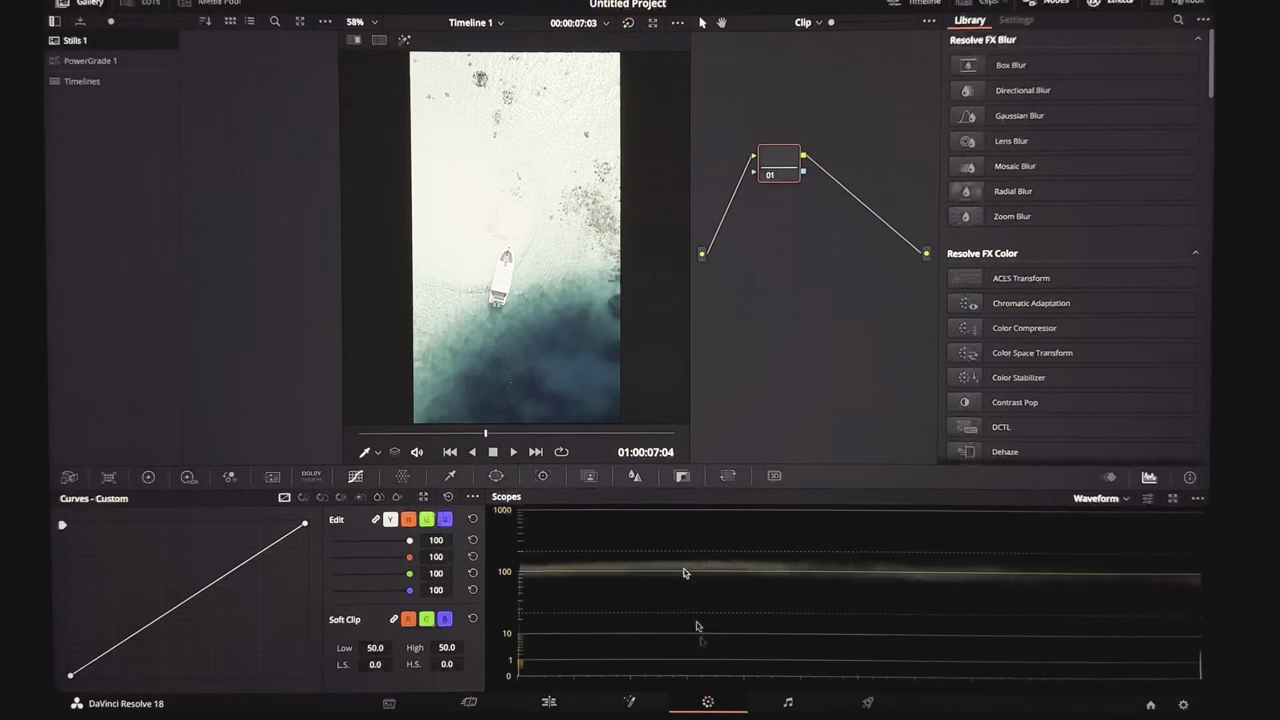
pyautogui.hotkey('alt', 's')
pyautogui.hotkey('alt', 'o')
pyautogui.hotkey('alt', 's')
pyautogui.hotkey('alt', 's')
pyautogui.click(738, 216)
pyautogui.moveTo(738, 216); pyautogui.dragTo(752, 293)
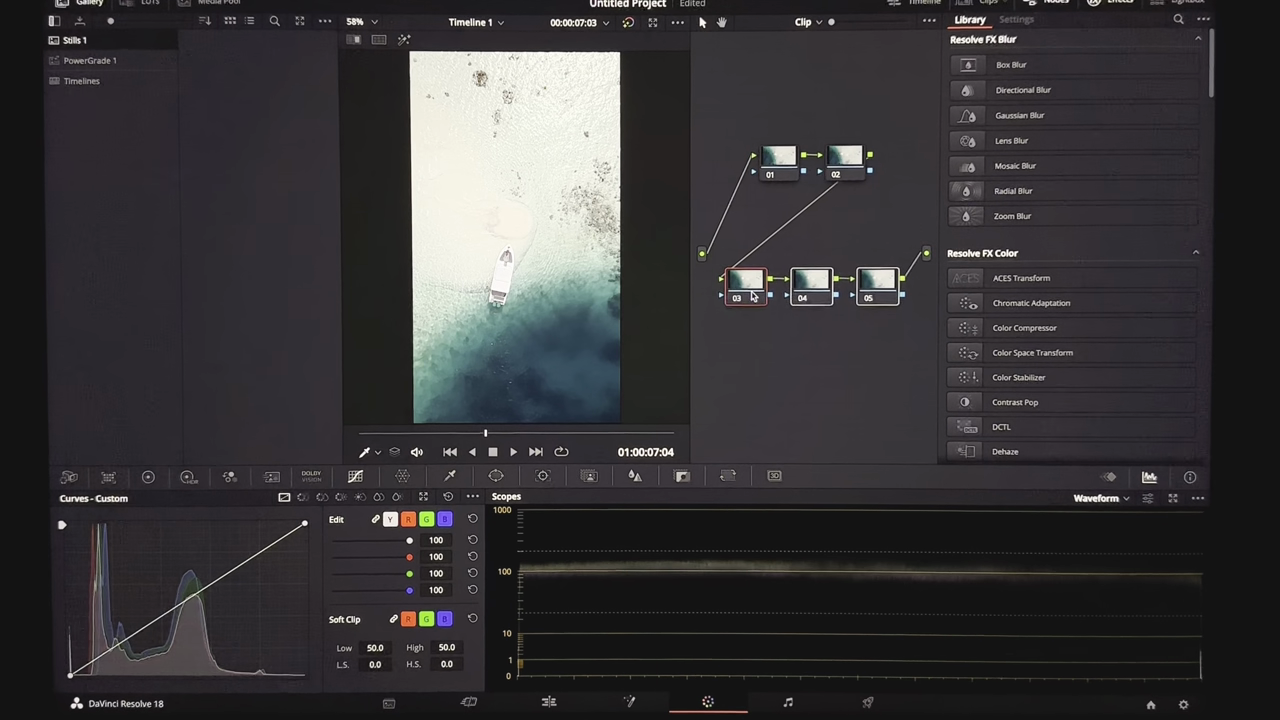
# - Make node 01 the active node and switch the scope display to Parade
pyautogui.click(786, 158)
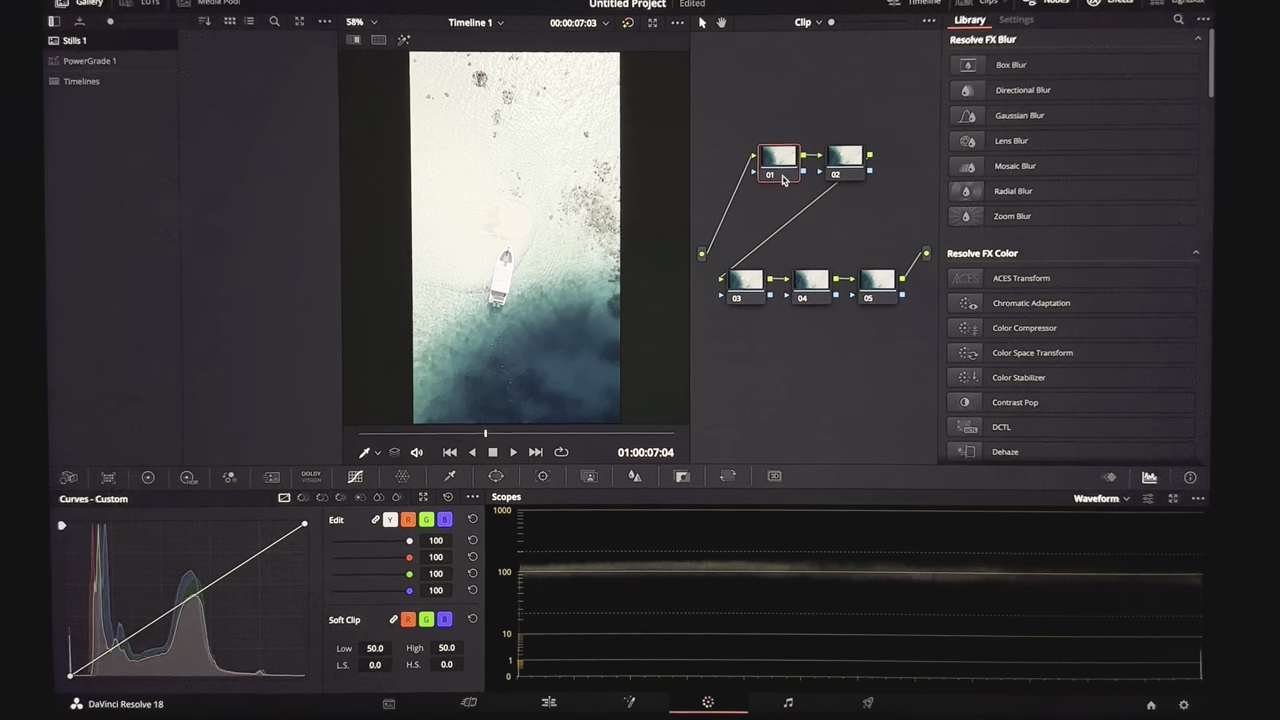
pyautogui.click(1120, 505)
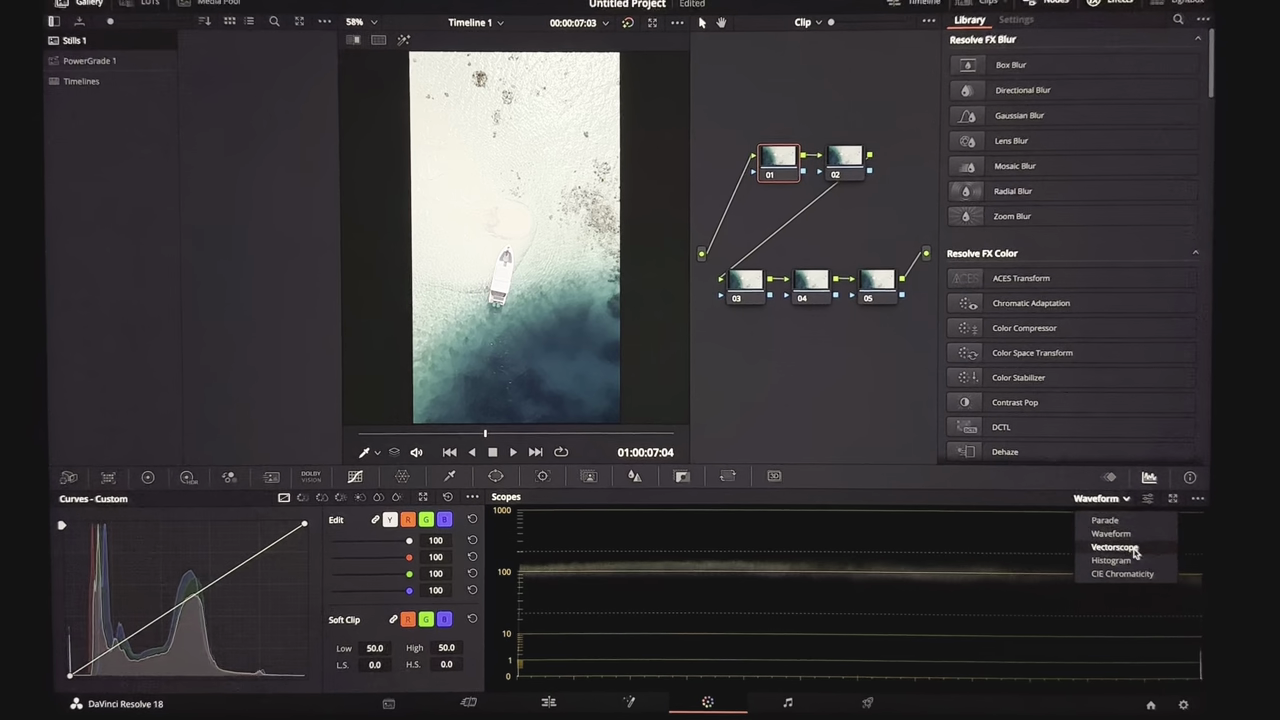
pyautogui.click(1128, 519)
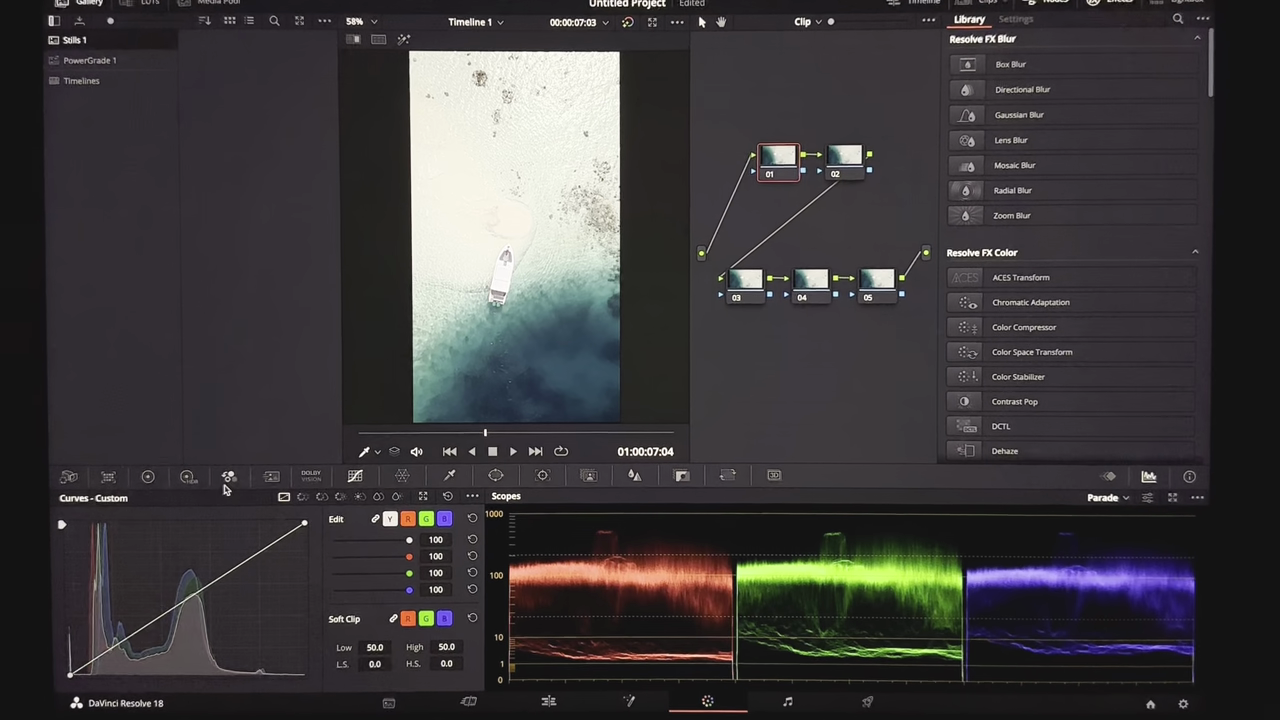
# - On node 01, set the primary color wheels to Lift -0.07, Gamma -0.01 and Gain 1.42
pyautogui.click(148, 476)
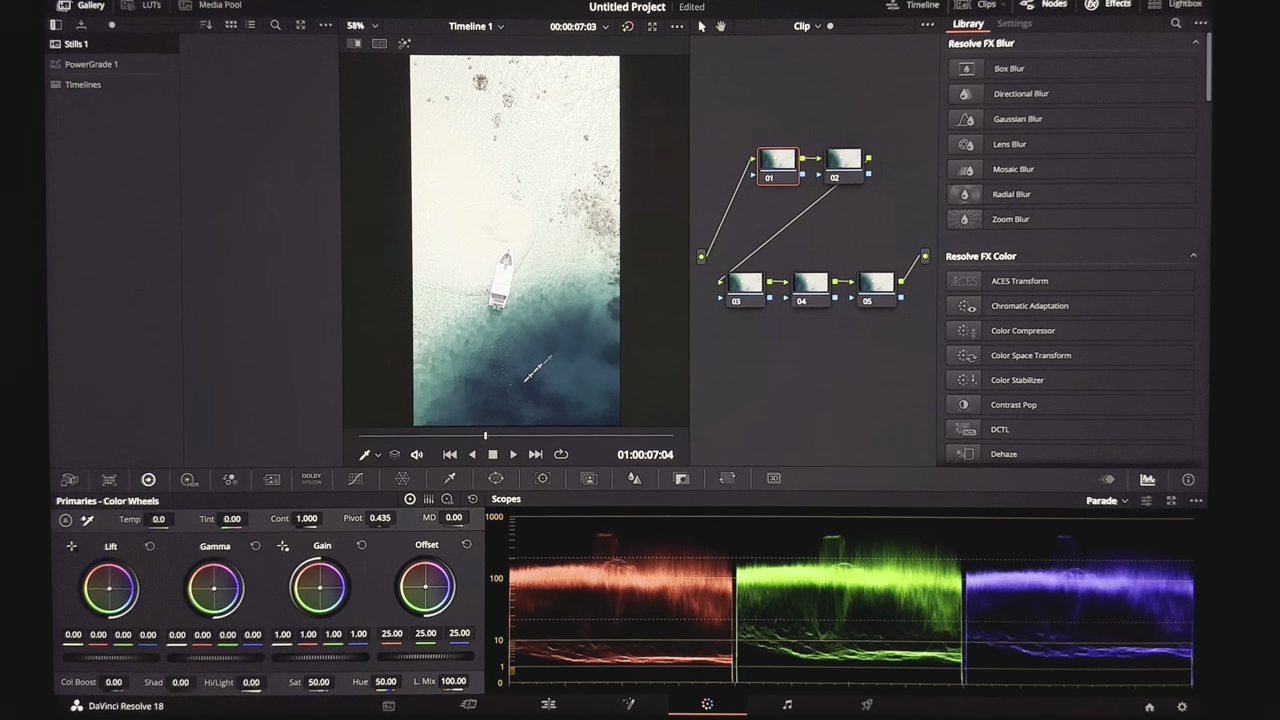
pyautogui.moveTo(290, 660); pyautogui.dragTo(470, 582)
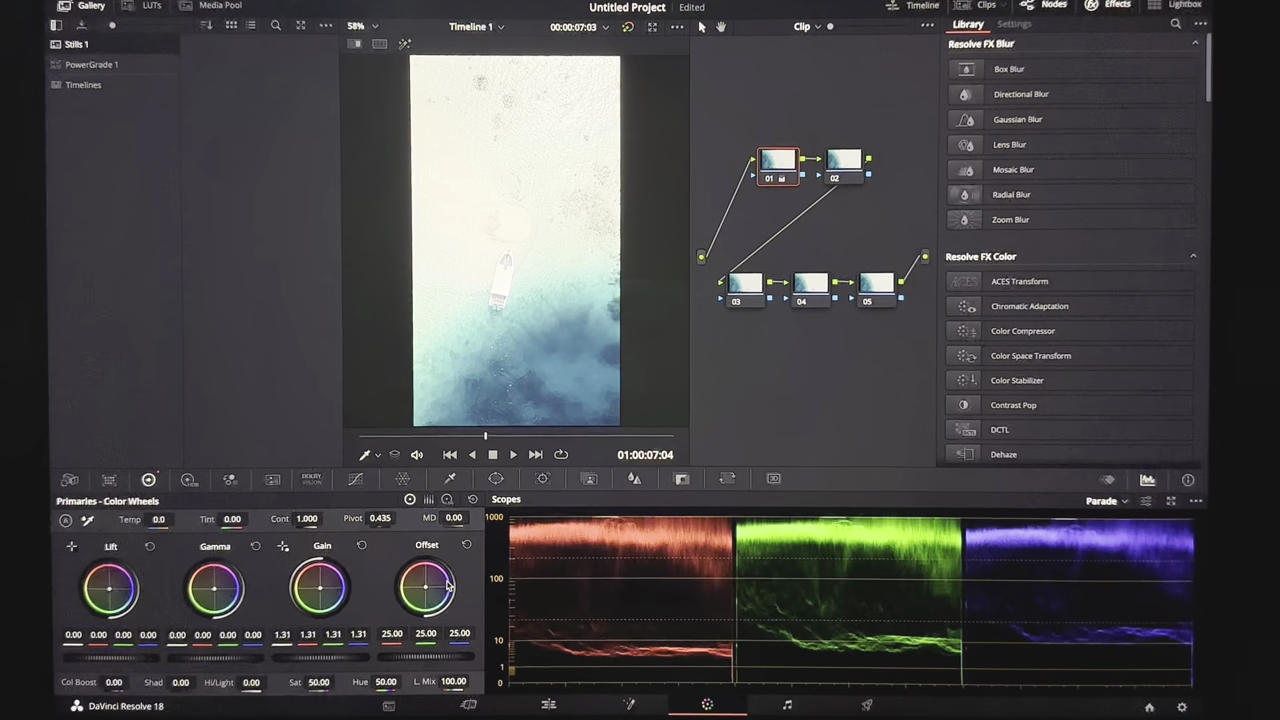
pyautogui.moveTo(122, 655); pyautogui.dragTo(90, 652)
pyautogui.moveTo(576, 357); pyautogui.dragTo(596, 357)
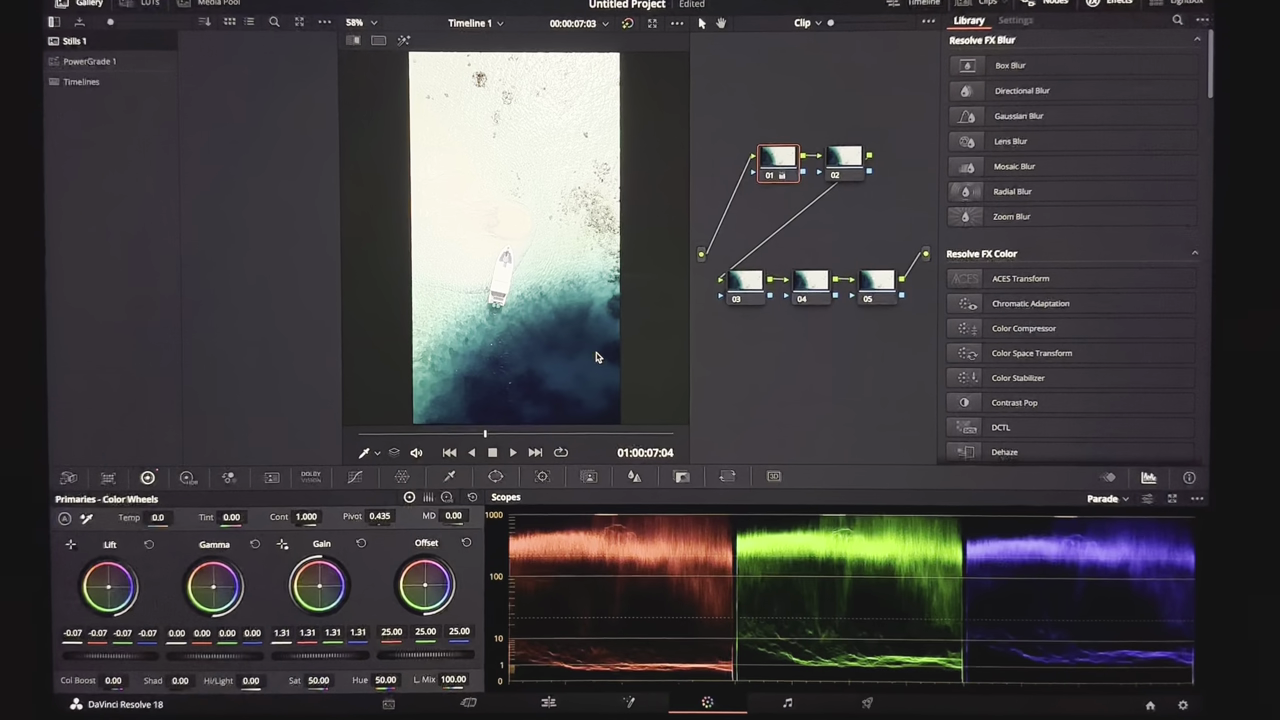
pyautogui.moveTo(237, 657); pyautogui.dragTo(228, 657)
pyautogui.moveTo(320, 655); pyautogui.dragTo(389, 651)
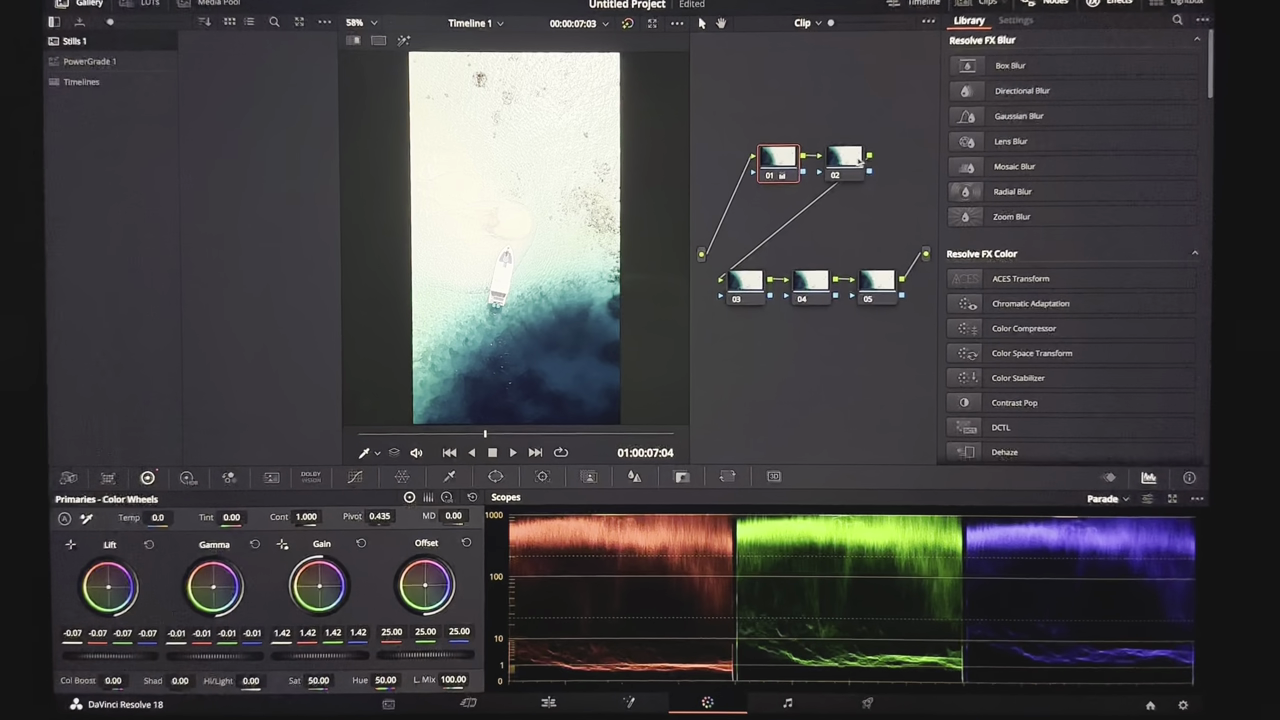
# - On node 02, set the HDR wheels' exposure to 0.29 for Light, 0.48 for Highlight and -0.90 for Specular
pyautogui.click(188, 479)
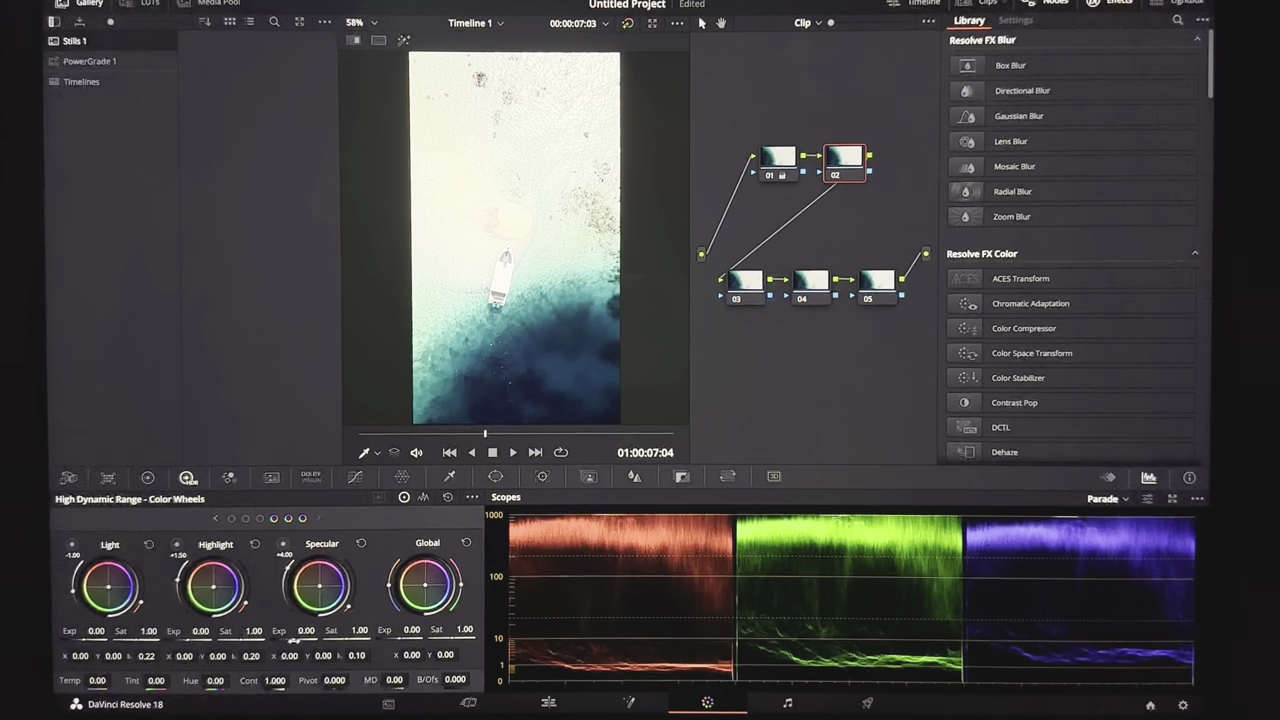
pyautogui.moveTo(306, 631); pyautogui.dragTo(70, 633)
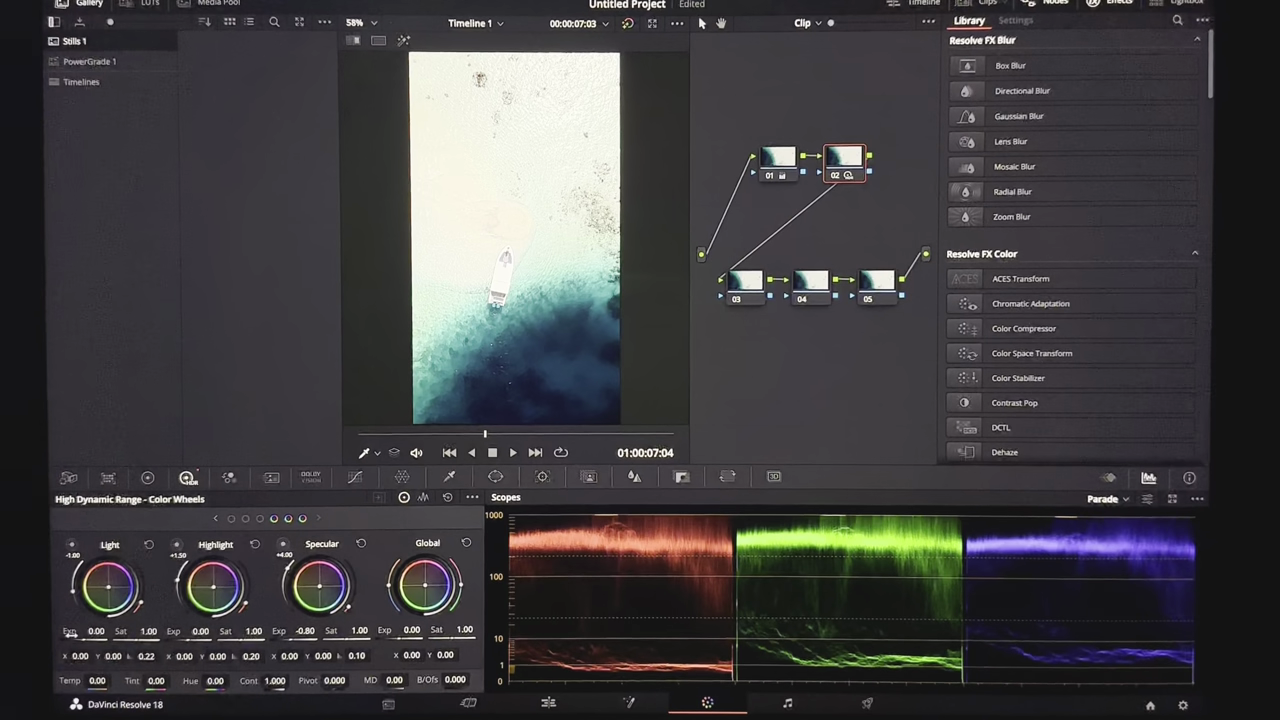
pyautogui.moveTo(627, 342); pyautogui.dragTo(620, 527)
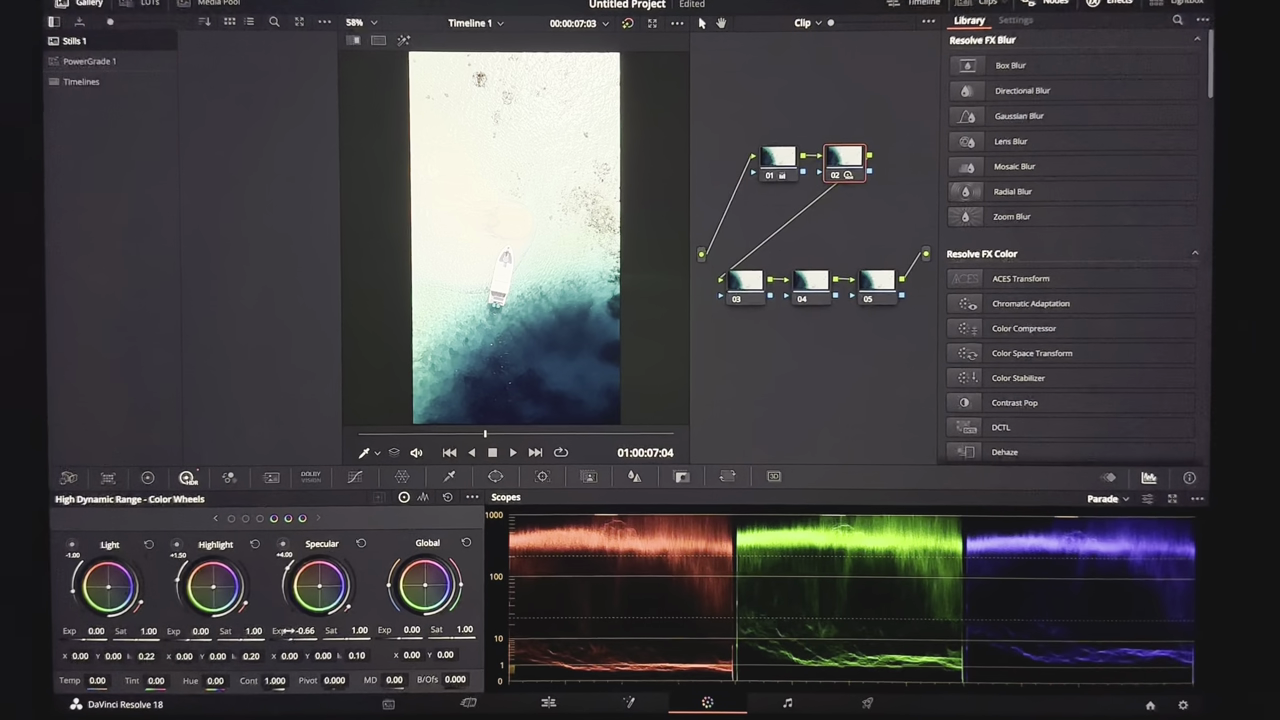
pyautogui.moveTo(200, 631); pyautogui.dragTo(314, 631)
pyautogui.moveTo(96, 631); pyautogui.dragTo(151, 632)
pyautogui.moveTo(305, 648); pyautogui.dragTo(218, 656)
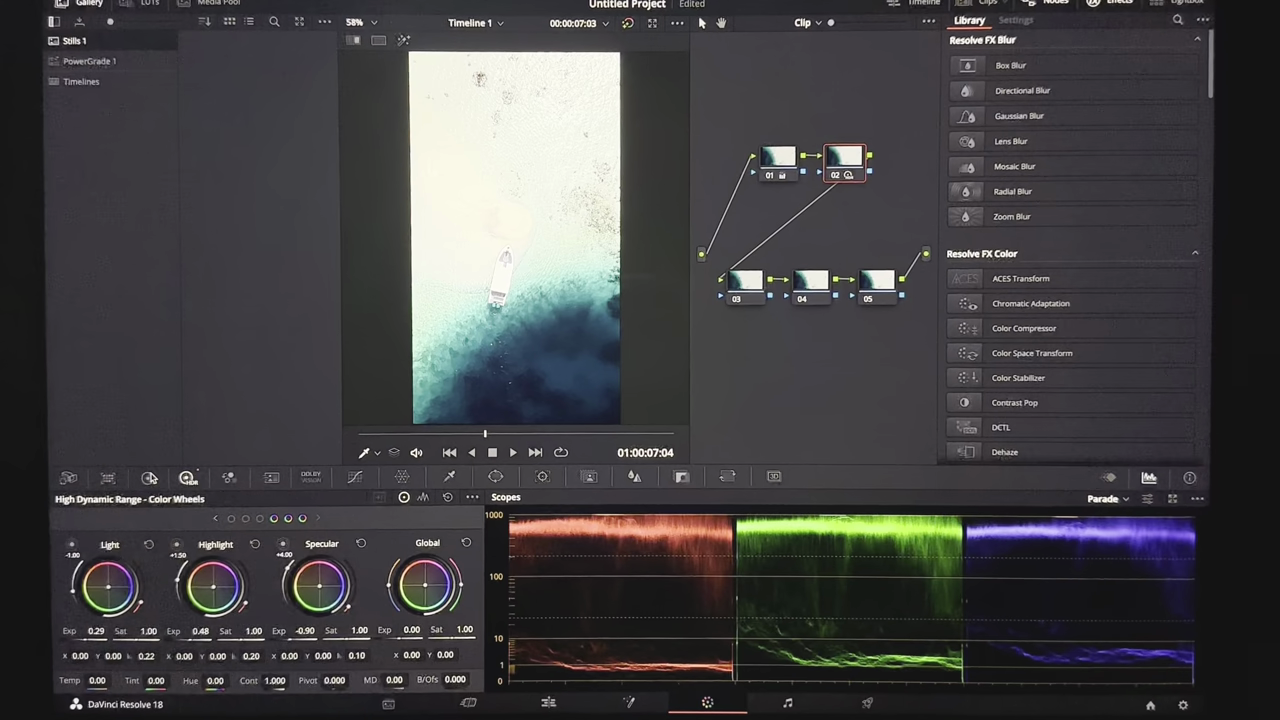
# - On node 02, set the primary color wheels to Lift 0.02, Gamma -0.02 and Offset 22.70
pyautogui.click(147, 477)
pyautogui.moveTo(235, 658); pyautogui.dragTo(126, 660)
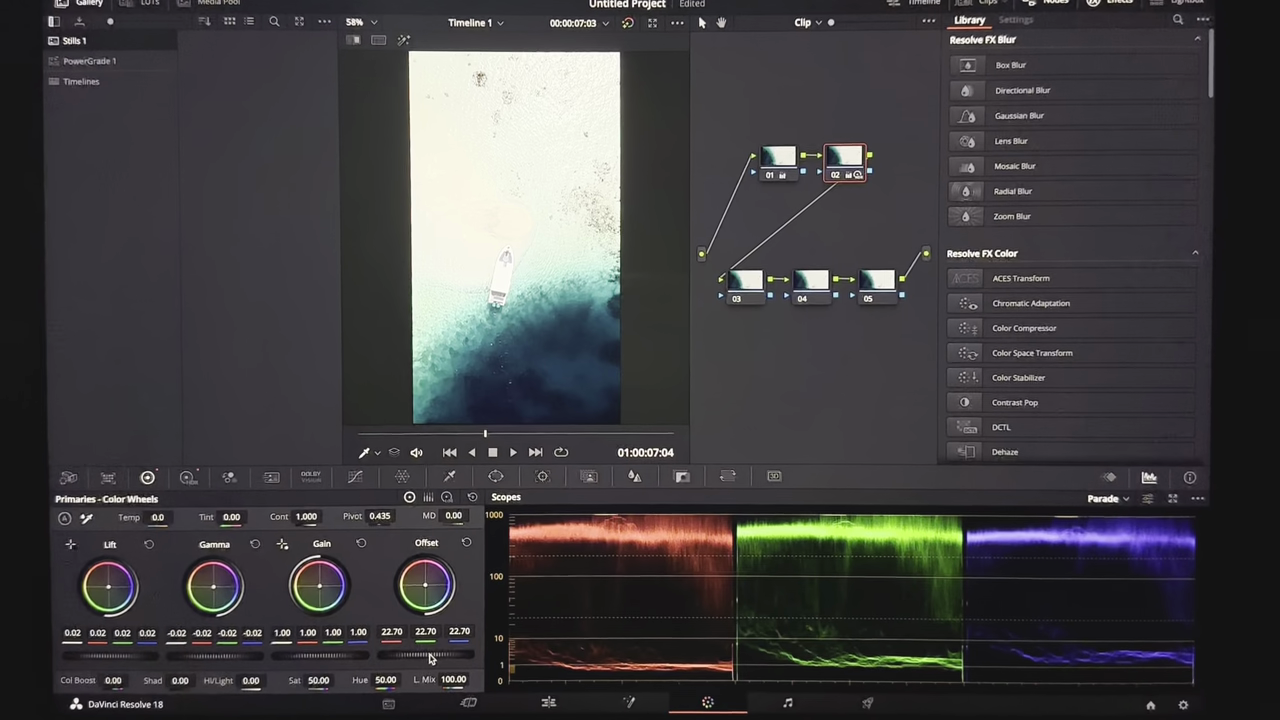
pyautogui.moveTo(440, 658); pyautogui.dragTo(430, 660)
# - On node 03, pull the outer cyan-blue point of the hue-saturation Color Warper to Hue 0.46 and Sat 1.25
pyautogui.click(748, 287)
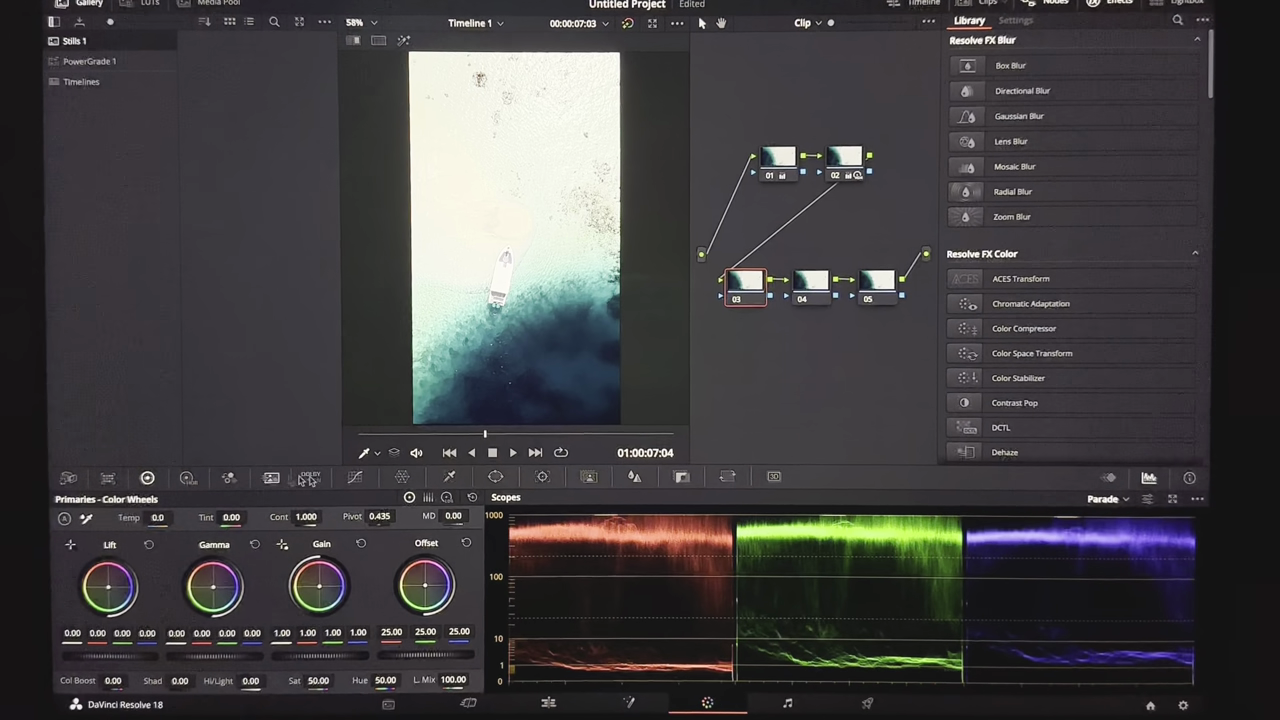
pyautogui.click(403, 478)
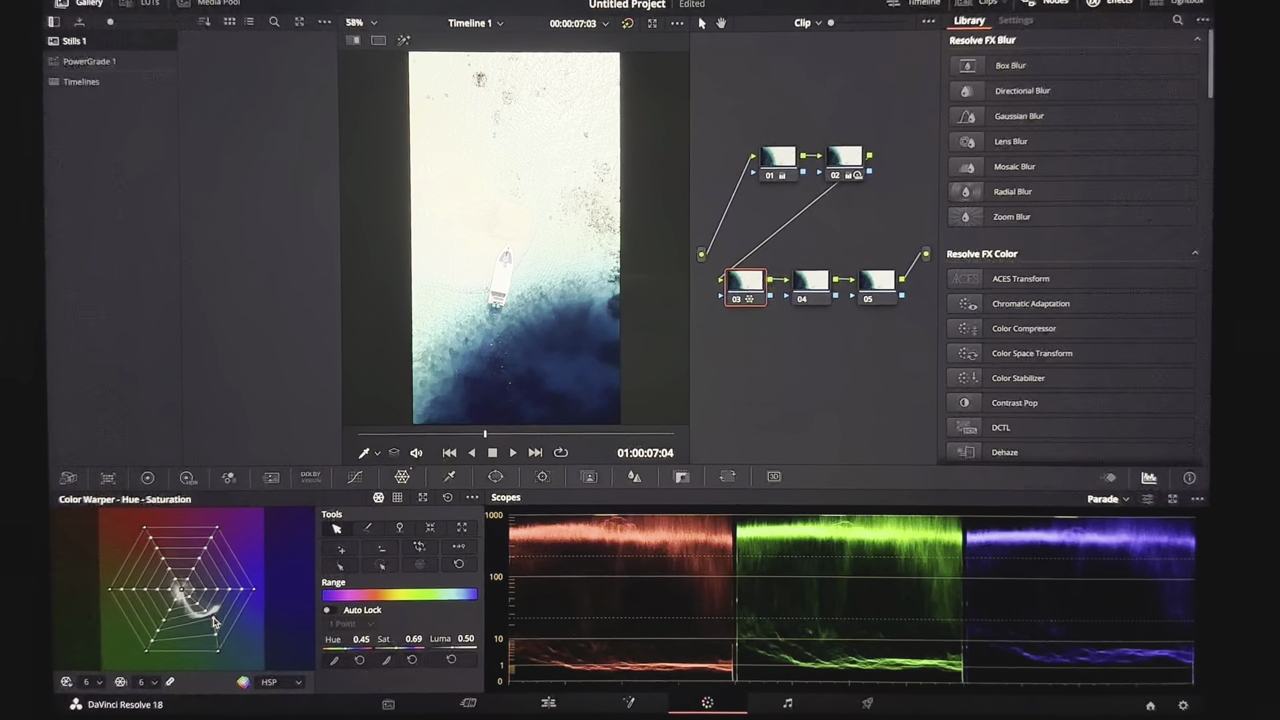
pyautogui.moveTo(215, 628); pyautogui.dragTo(226, 645)
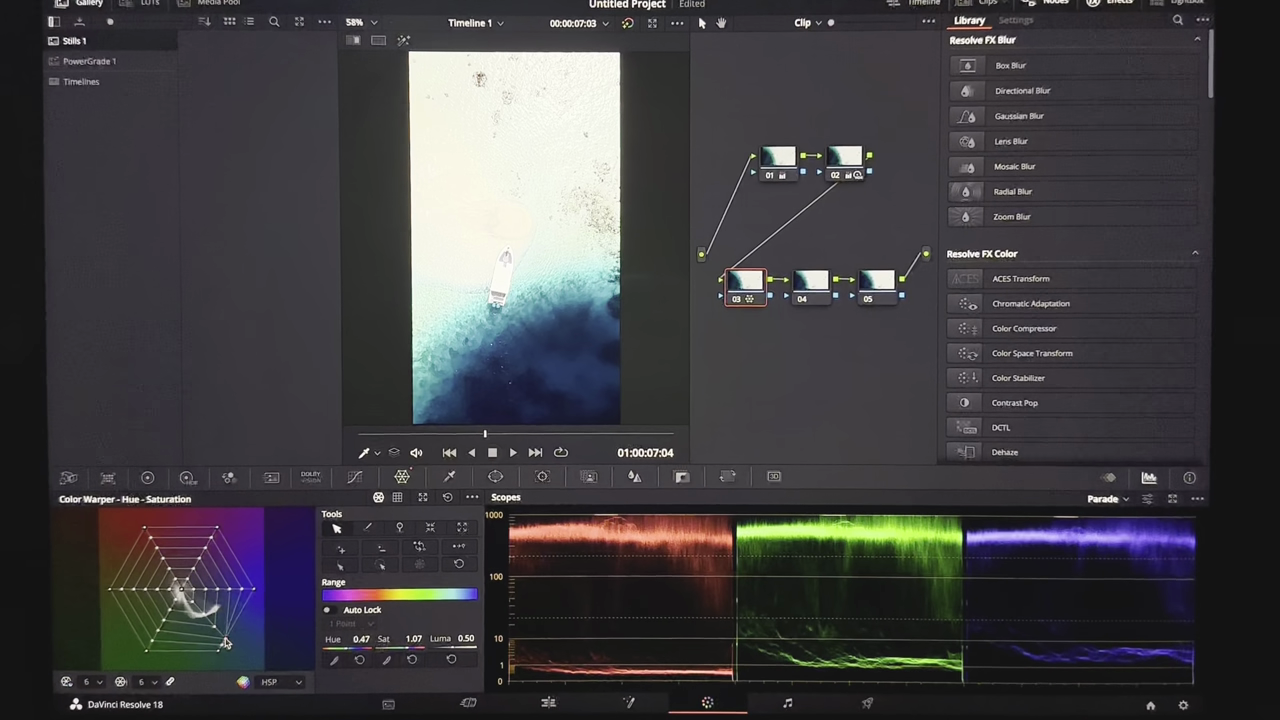
pyautogui.moveTo(226, 645); pyautogui.dragTo(264, 672)
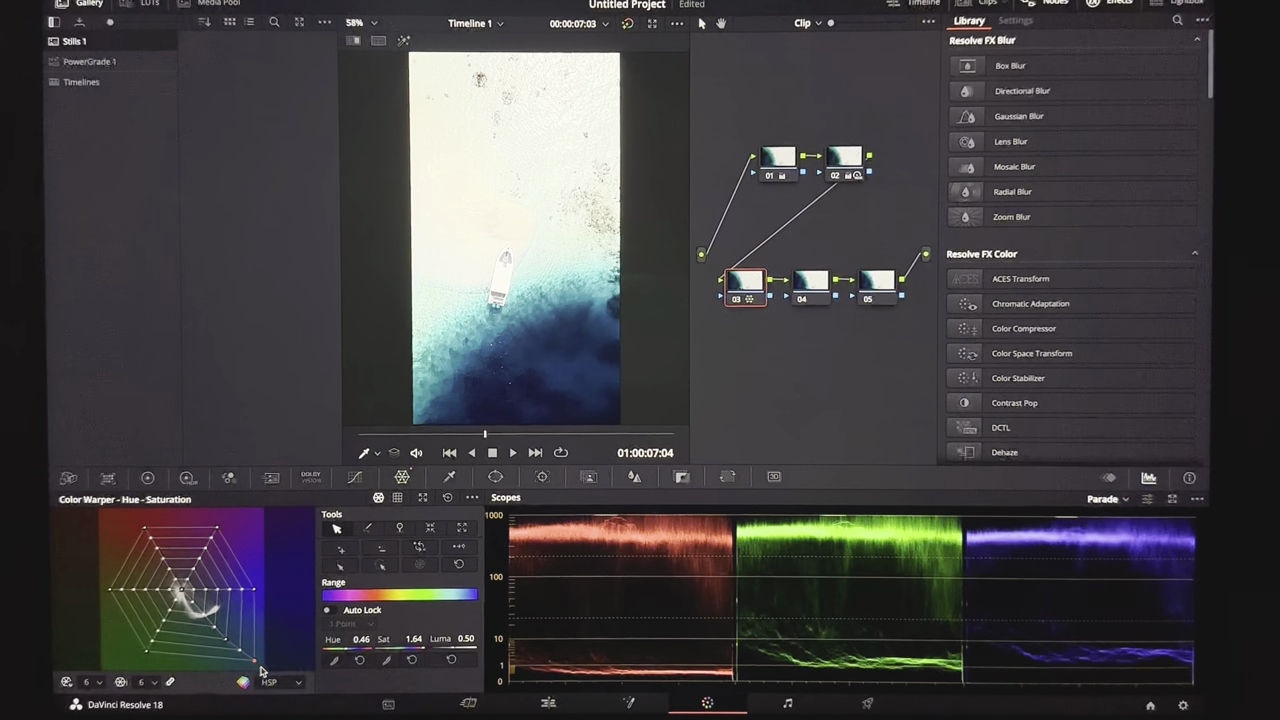
pyautogui.moveTo(248, 668)
pyautogui.mouseDown()
pyautogui.moveTo(245, 654)
pyautogui.moveTo(270, 659)
pyautogui.moveTo(236, 651)
pyautogui.mouseUp()
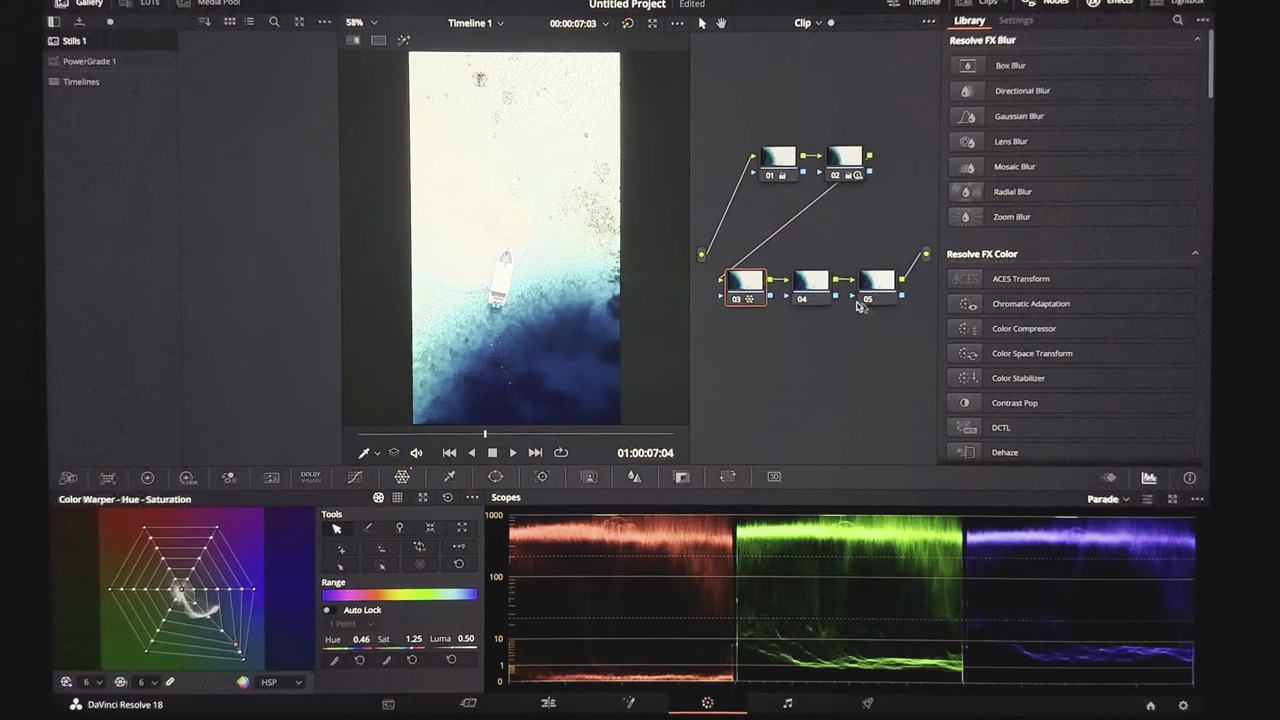
# - On node 03, lower the orange-yellow range to saturation 0.85 at input hue 290.45 with the Hue Vs Sat curve
pyautogui.click(354, 477)
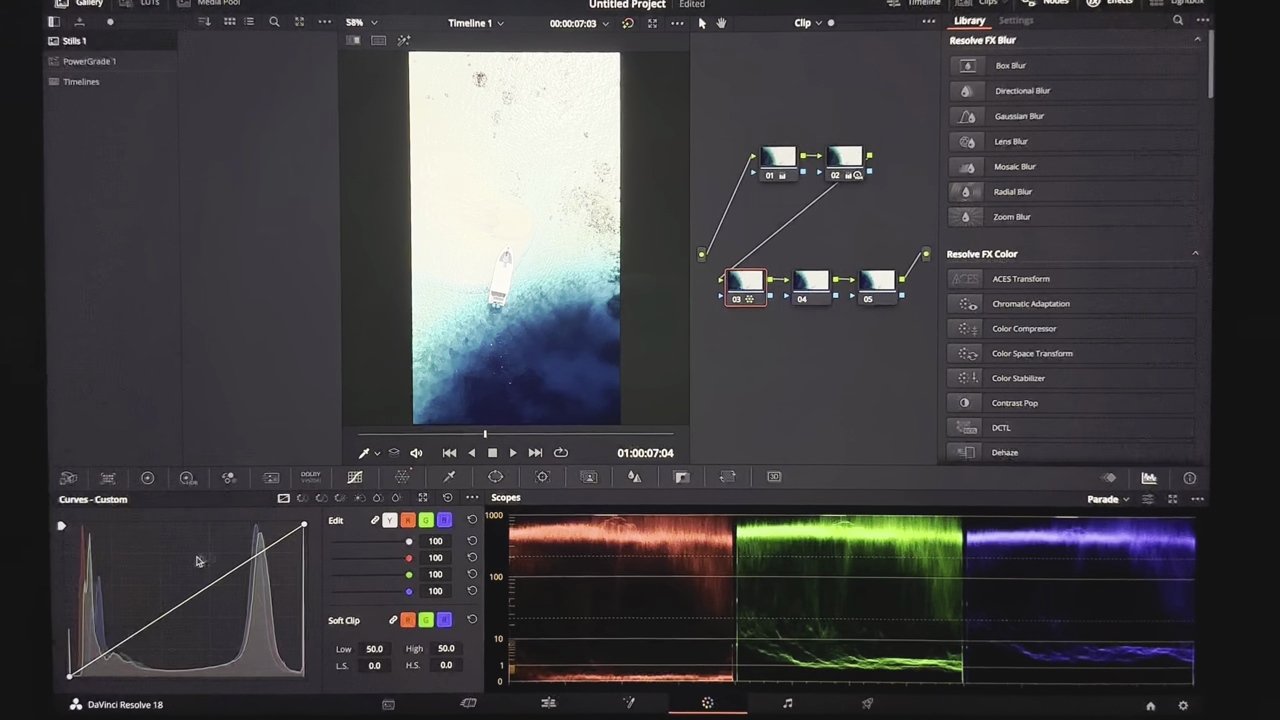
pyautogui.click(322, 499)
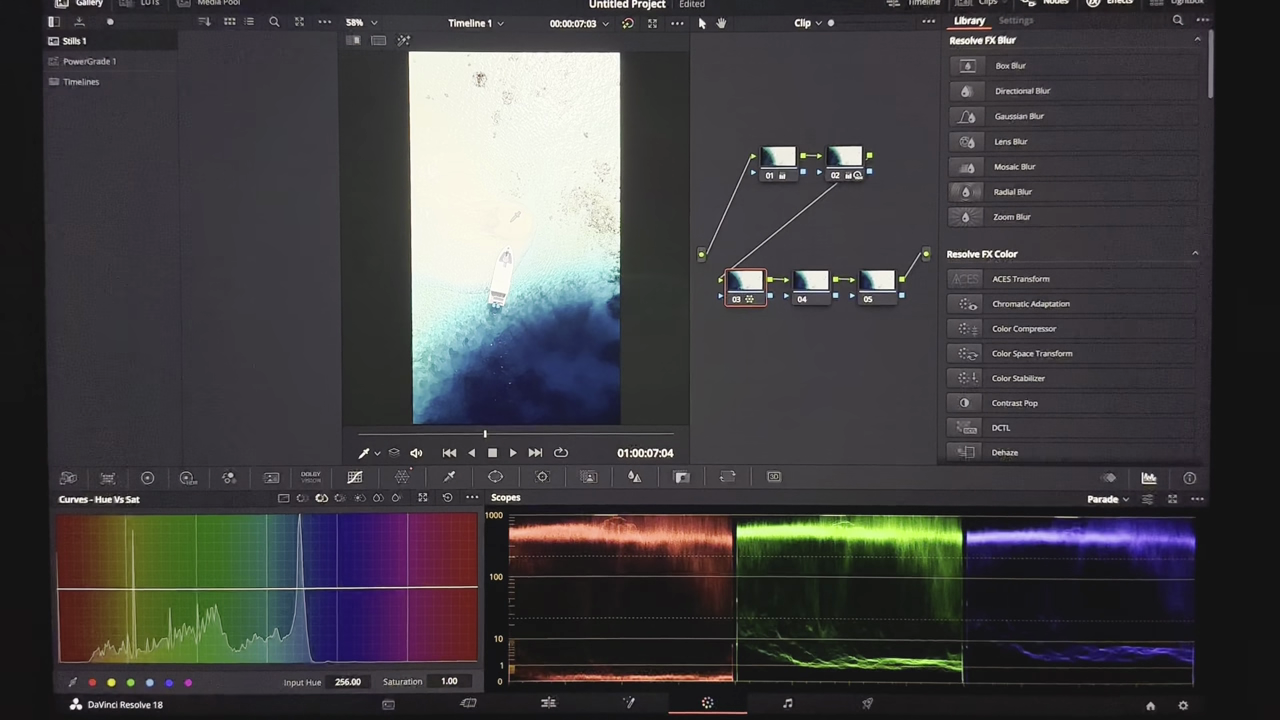
pyautogui.moveTo(102, 589)
pyautogui.mouseDown()
pyautogui.moveTo(124, 592)
pyautogui.moveTo(100, 625)
pyautogui.moveTo(102, 598)
pyautogui.moveTo(101, 640)
pyautogui.moveTo(103, 522)
pyautogui.moveTo(96, 598)
pyautogui.mouseUp()
pyautogui.click(627, 22)
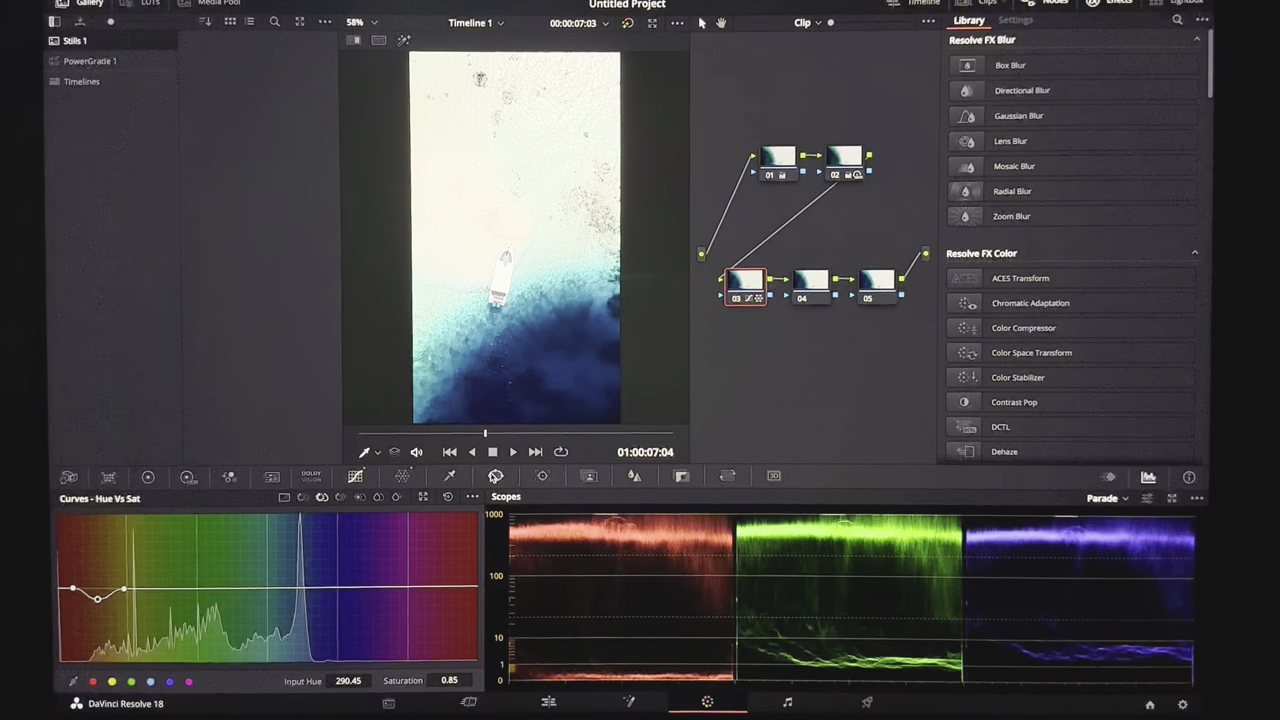
# - Review the project's Dolby Vision settings without changing them, and run the Dolby Vision analysis on all clips
pyautogui.click(311, 479)
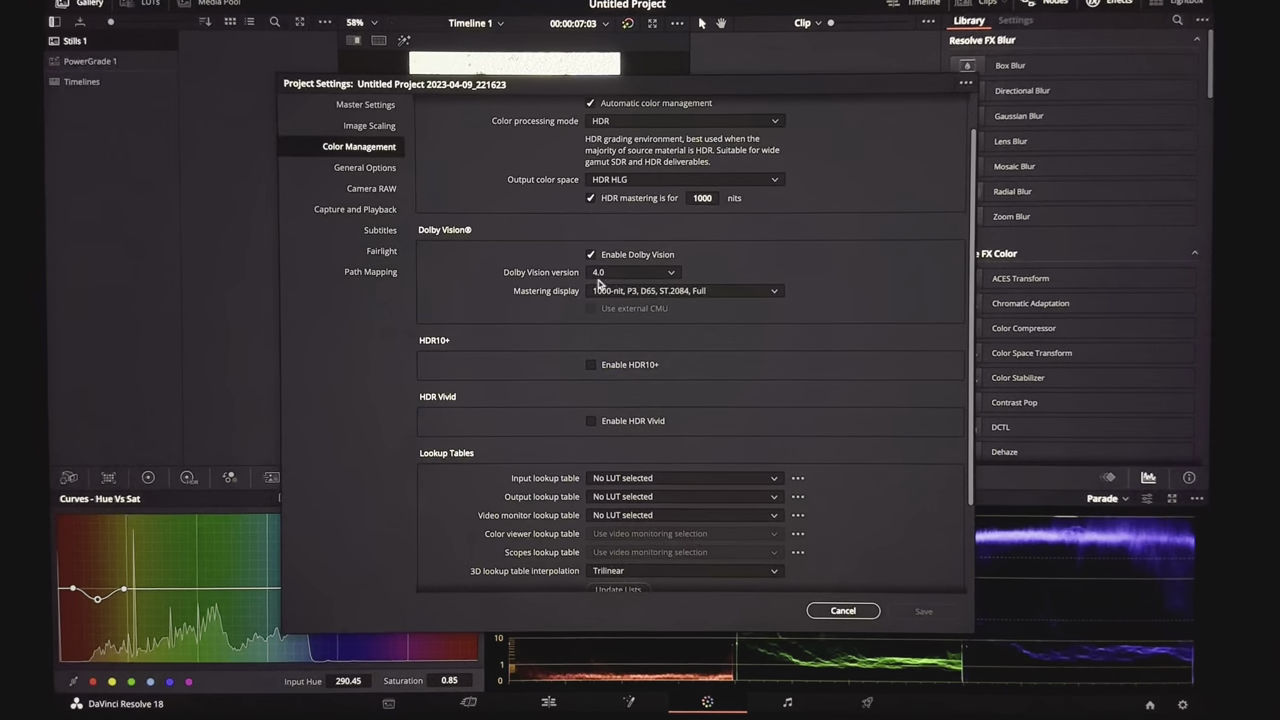
pyautogui.click(843, 611)
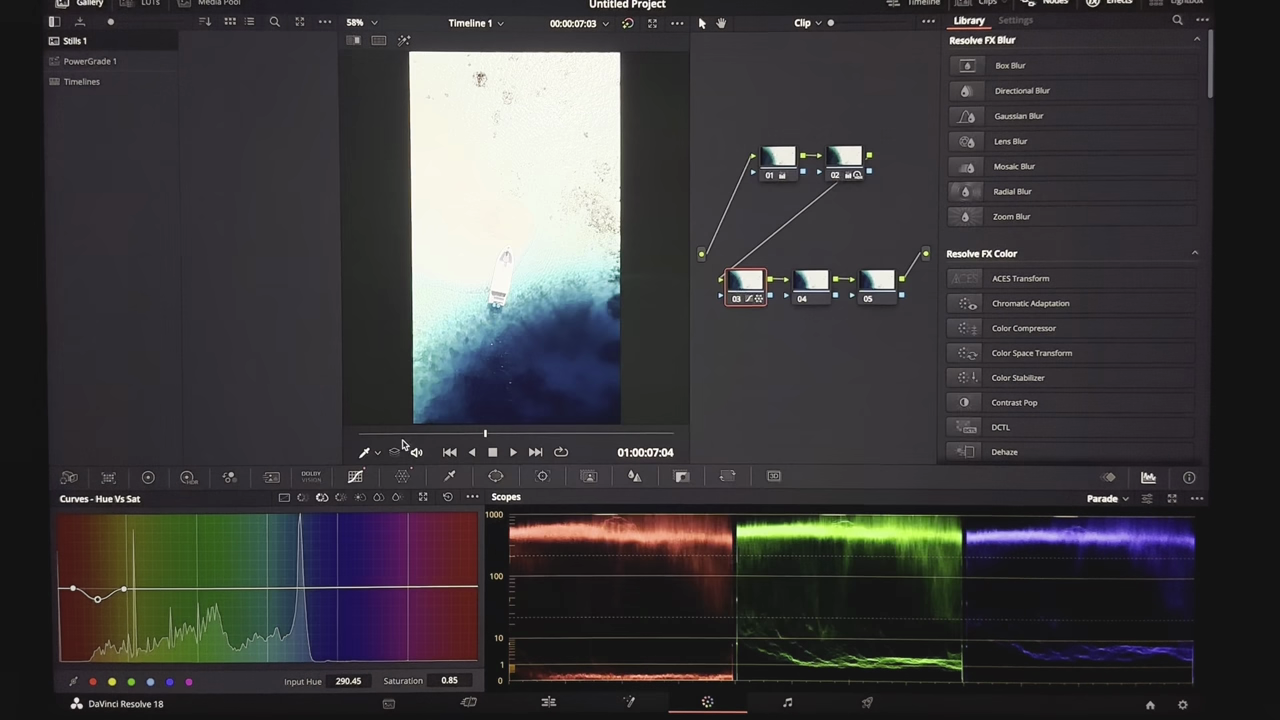
pyautogui.click(305, 480)
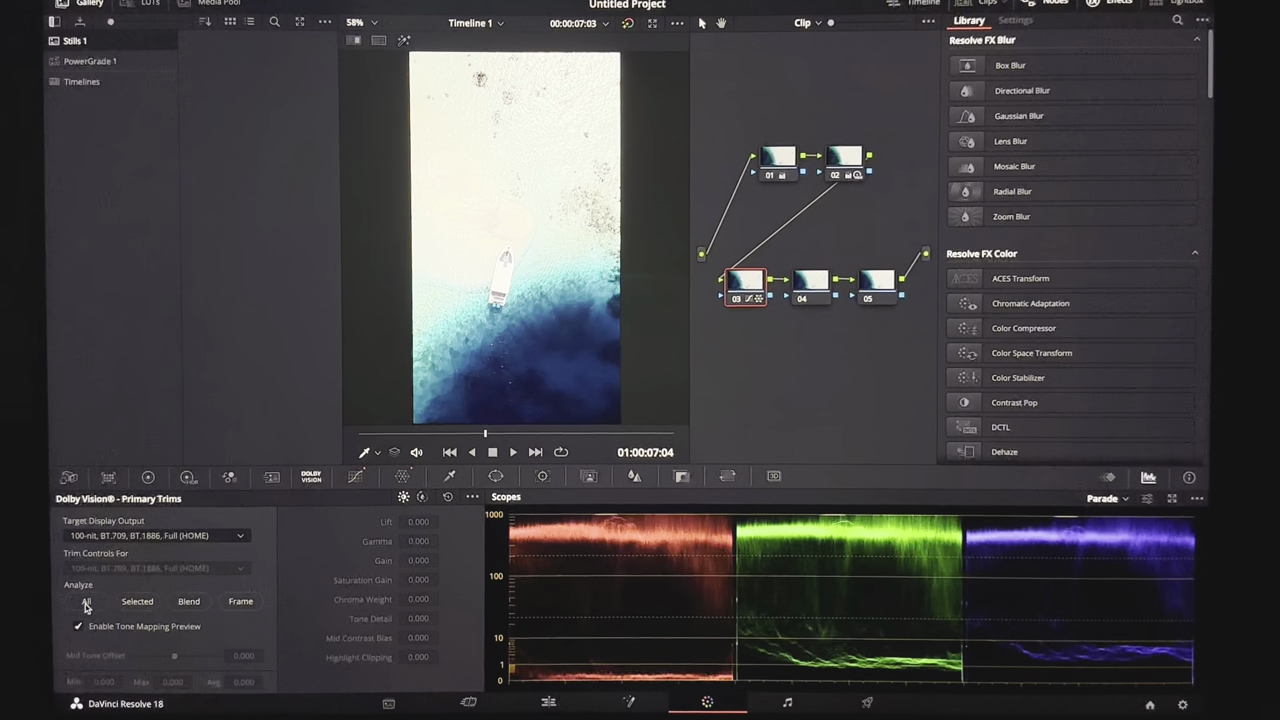
pyautogui.click(87, 602)
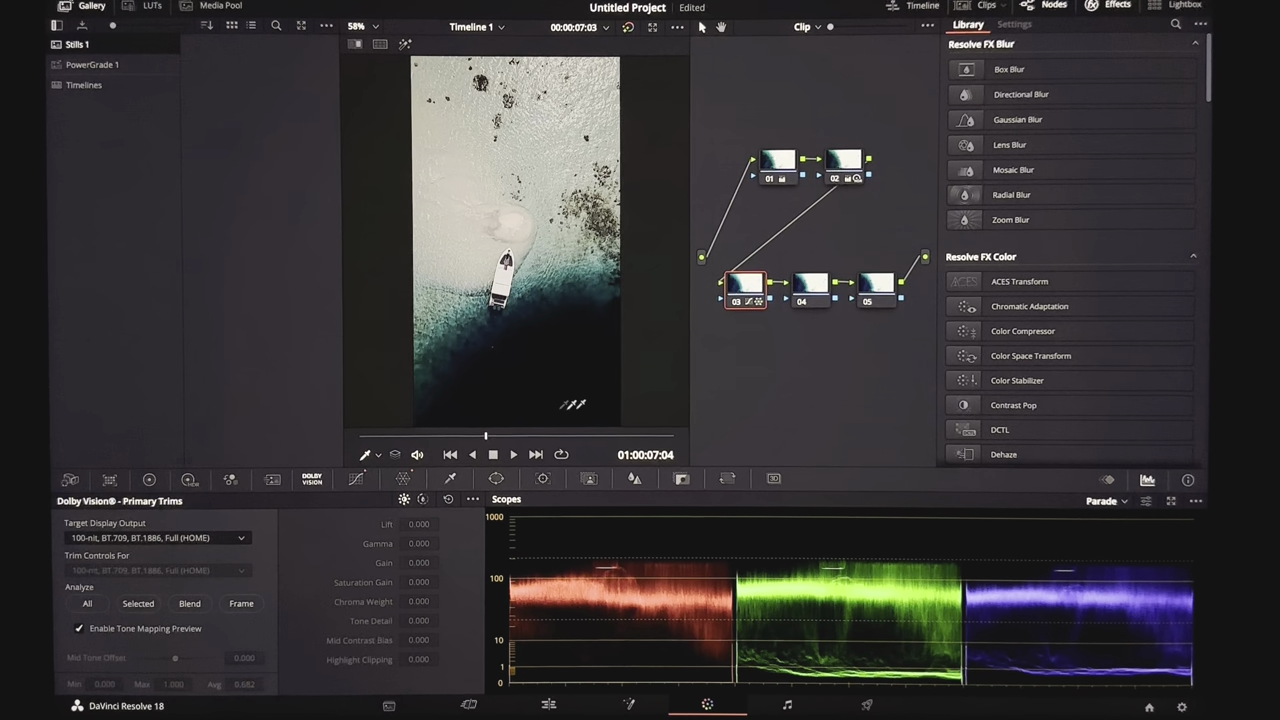
# - On node 01, set the primary Lift to -0.05
pyautogui.click(778, 163)
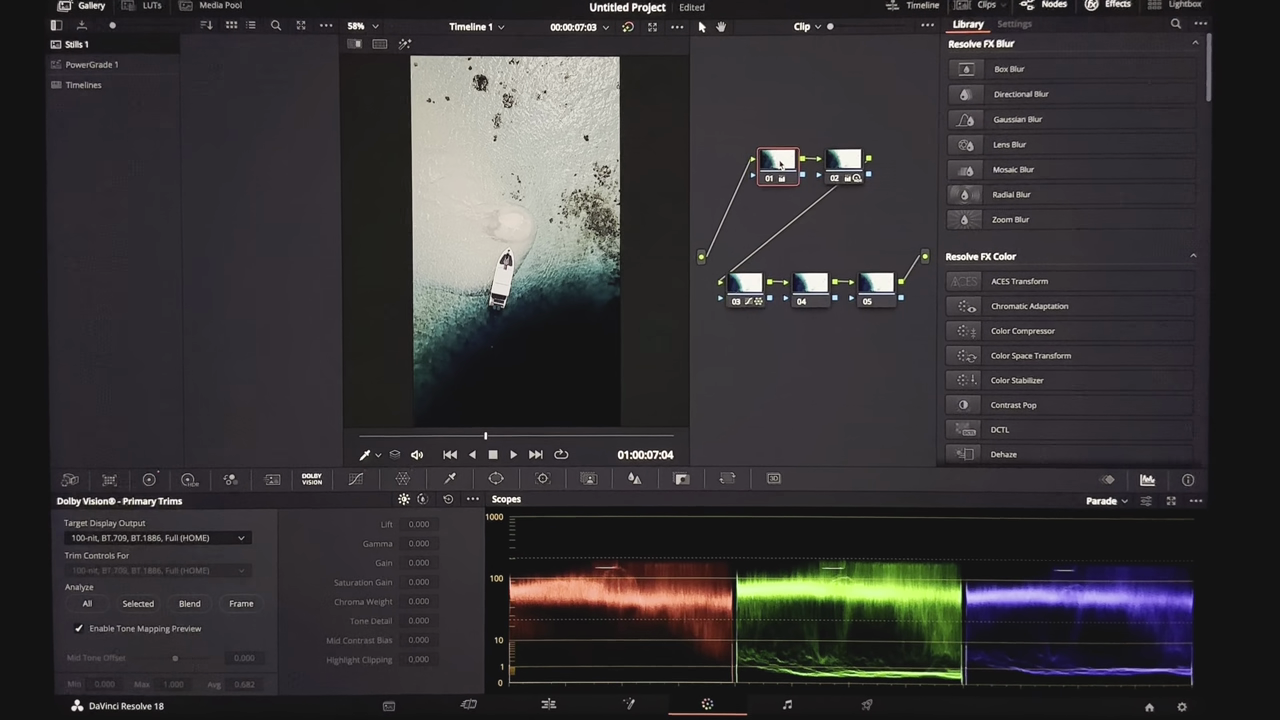
pyautogui.click(150, 480)
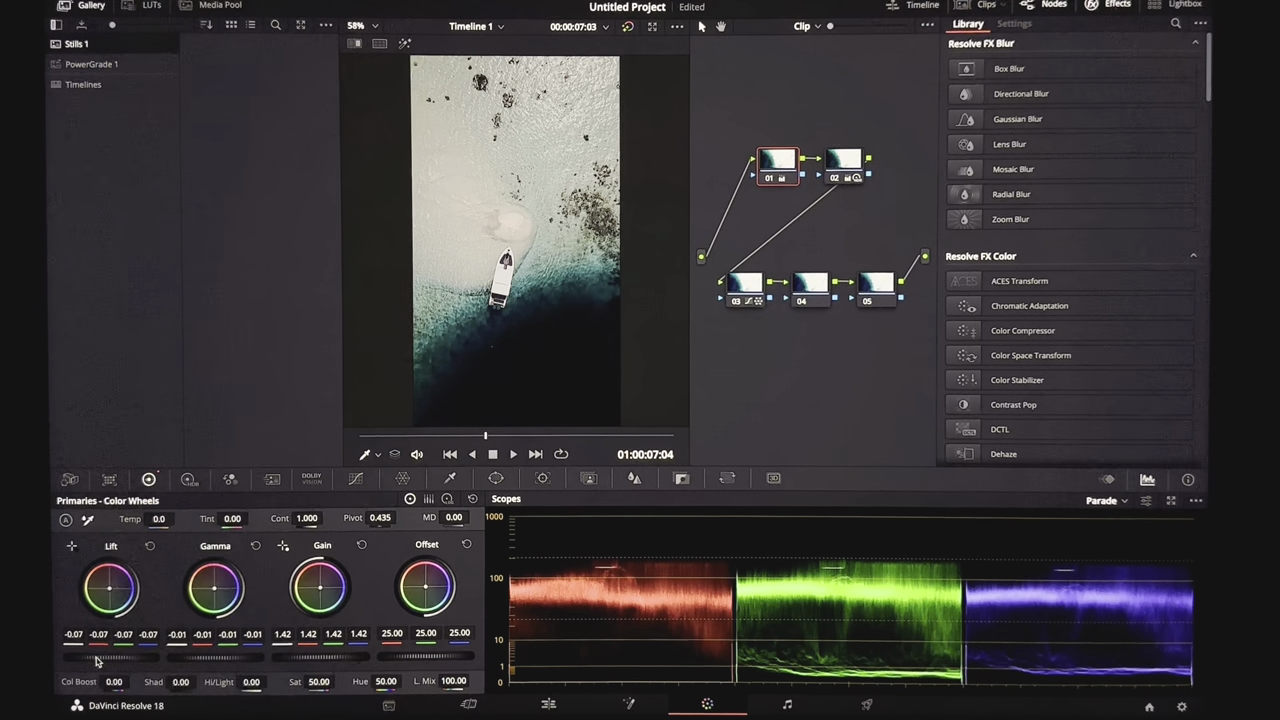
pyautogui.moveTo(97, 661); pyautogui.dragTo(145, 661)
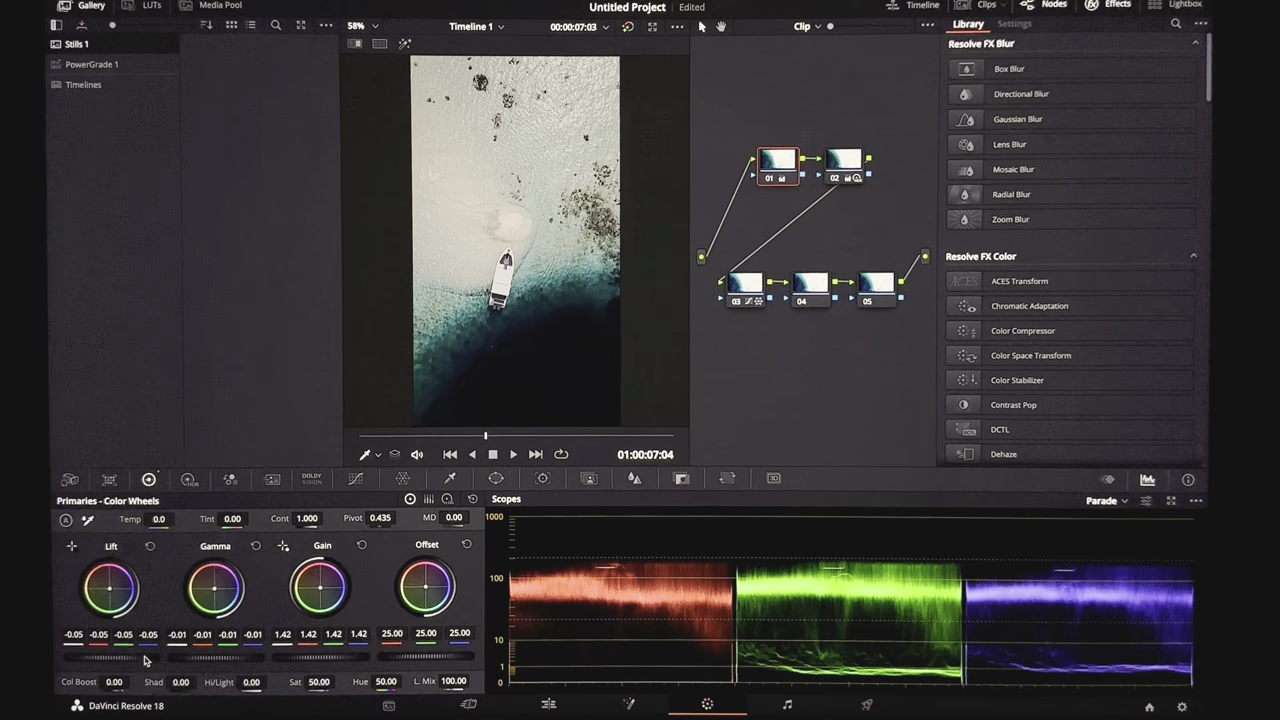
# - On node 02, set the HDR Shadow wheel's exposure to 0.37
pyautogui.click(188, 480)
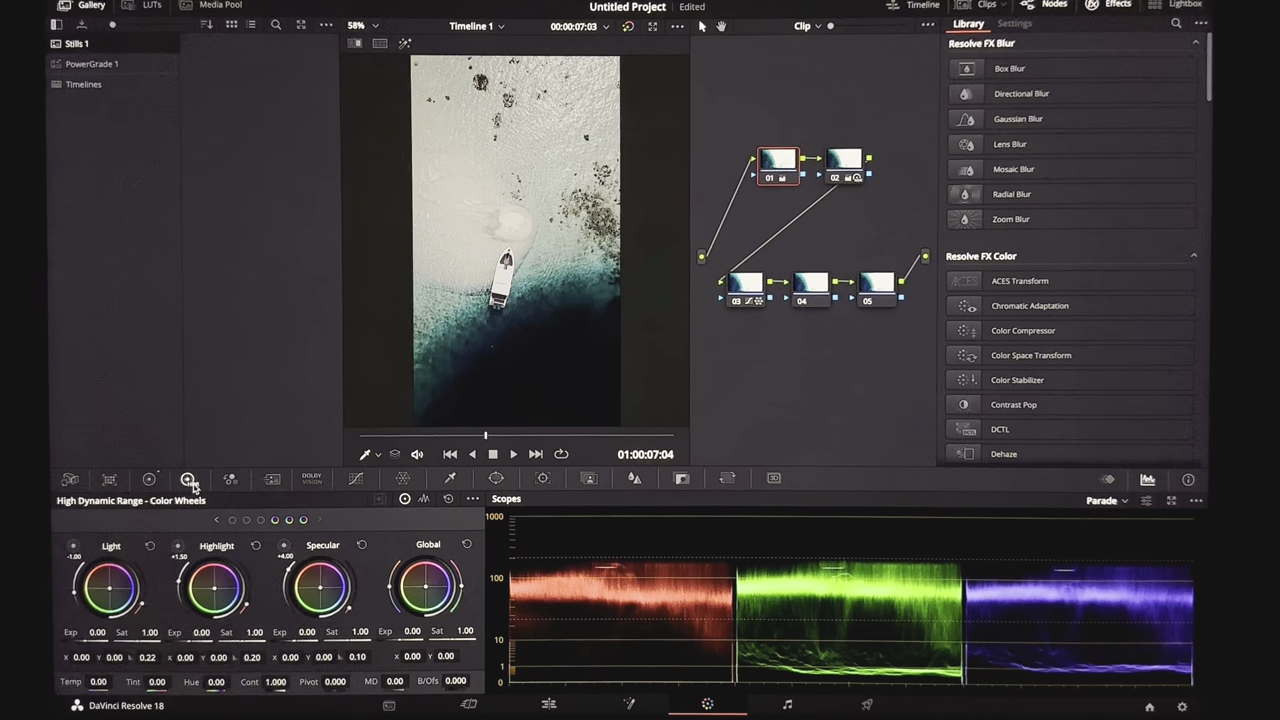
pyautogui.click(845, 157)
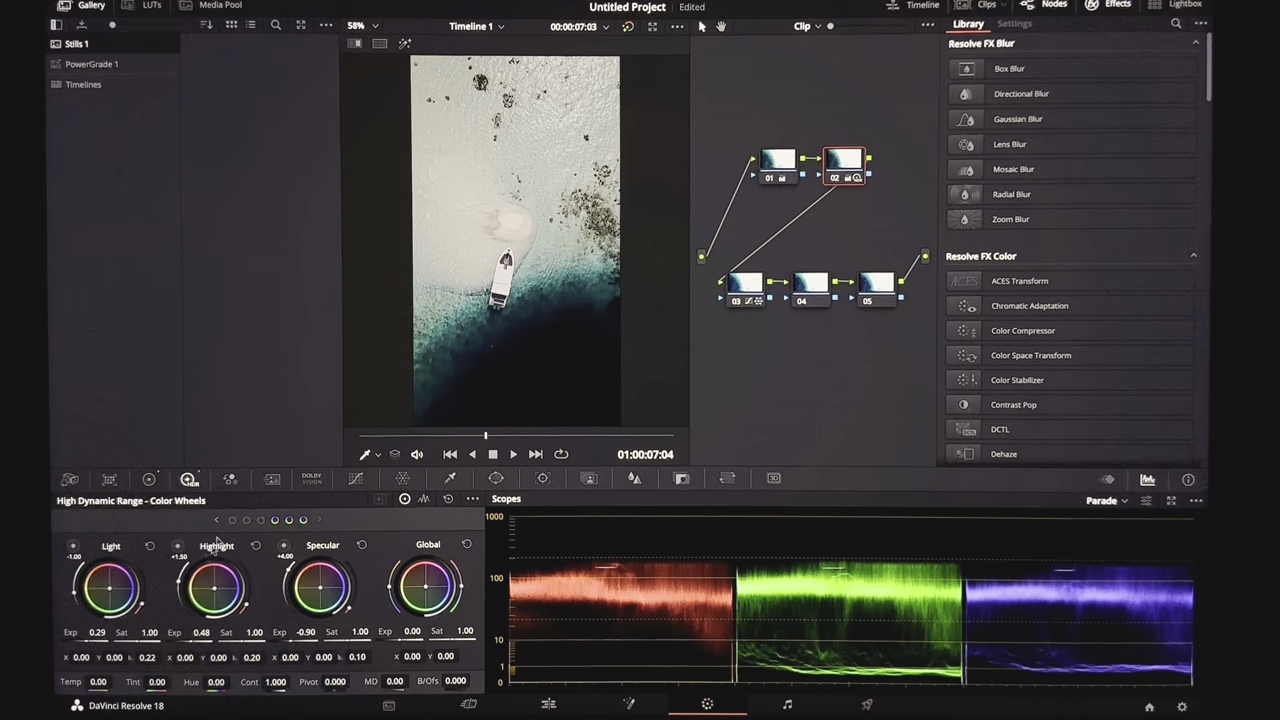
pyautogui.click(246, 520)
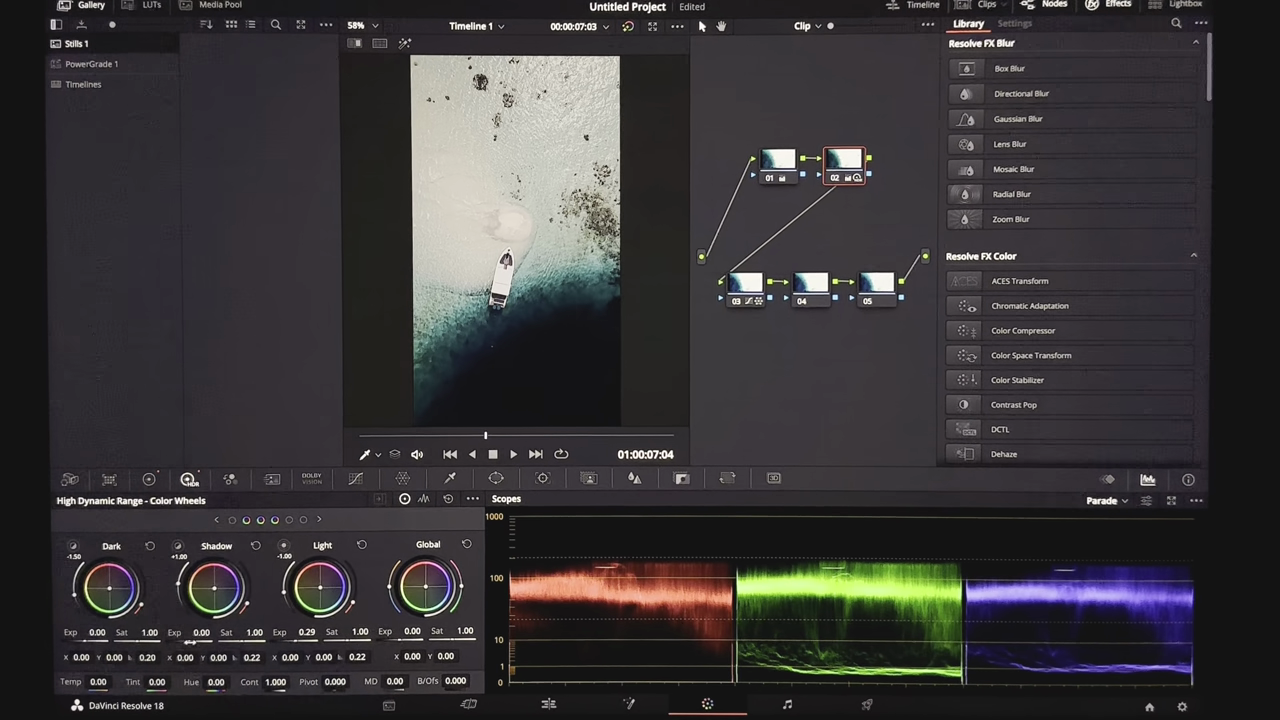
pyautogui.moveTo(201, 632); pyautogui.dragTo(240, 632)
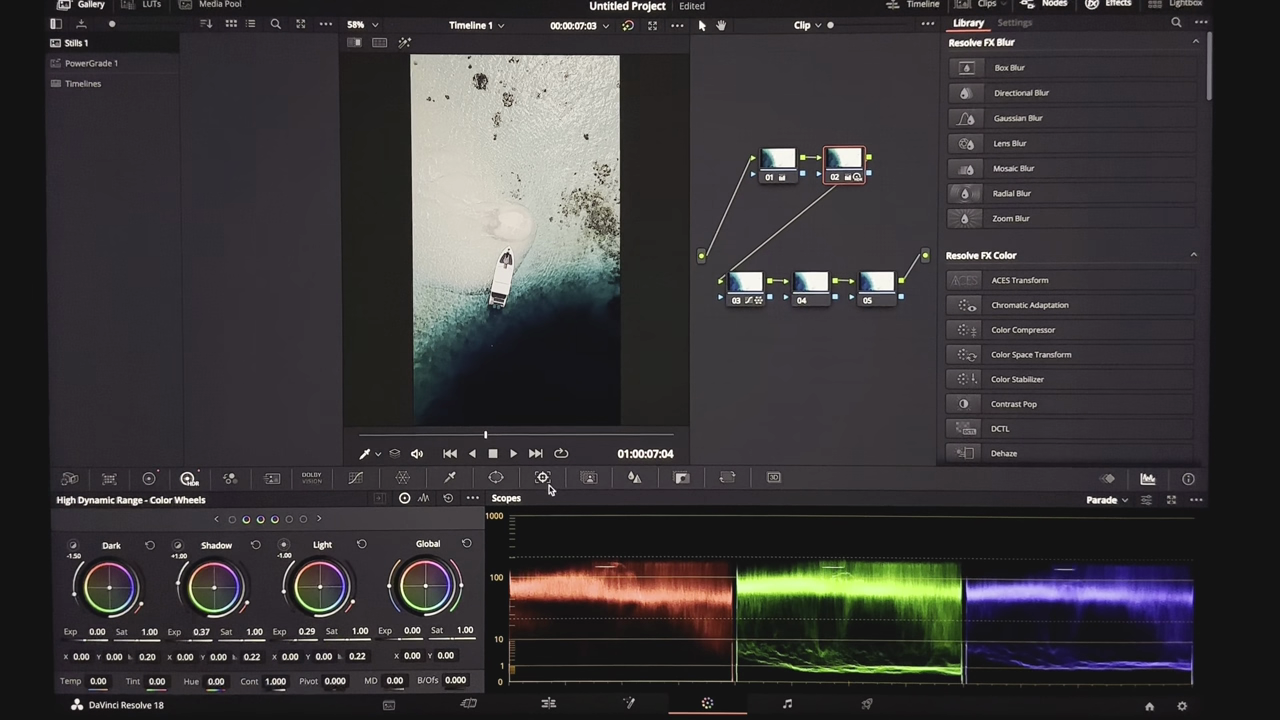
# - Turn off the Dolby Vision tone mapping preview and slightly adjust the primary Lift on node 04
pyautogui.click(311, 479)
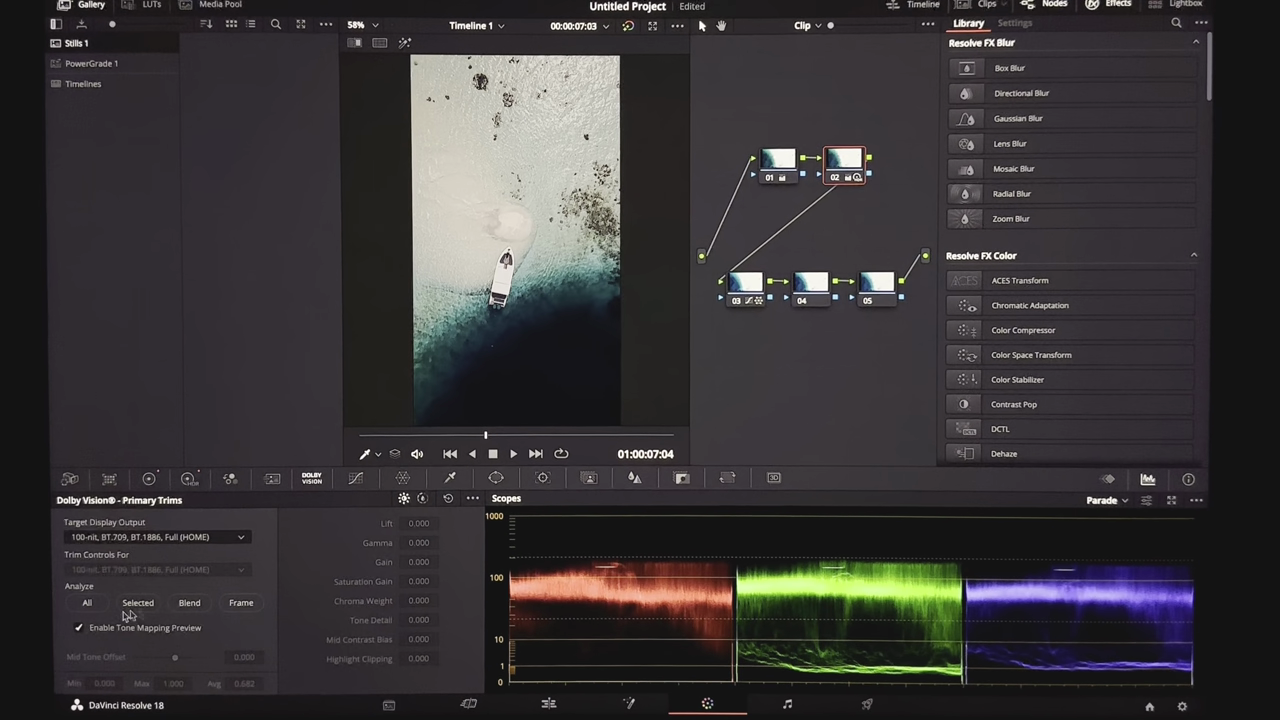
pyautogui.click(79, 628)
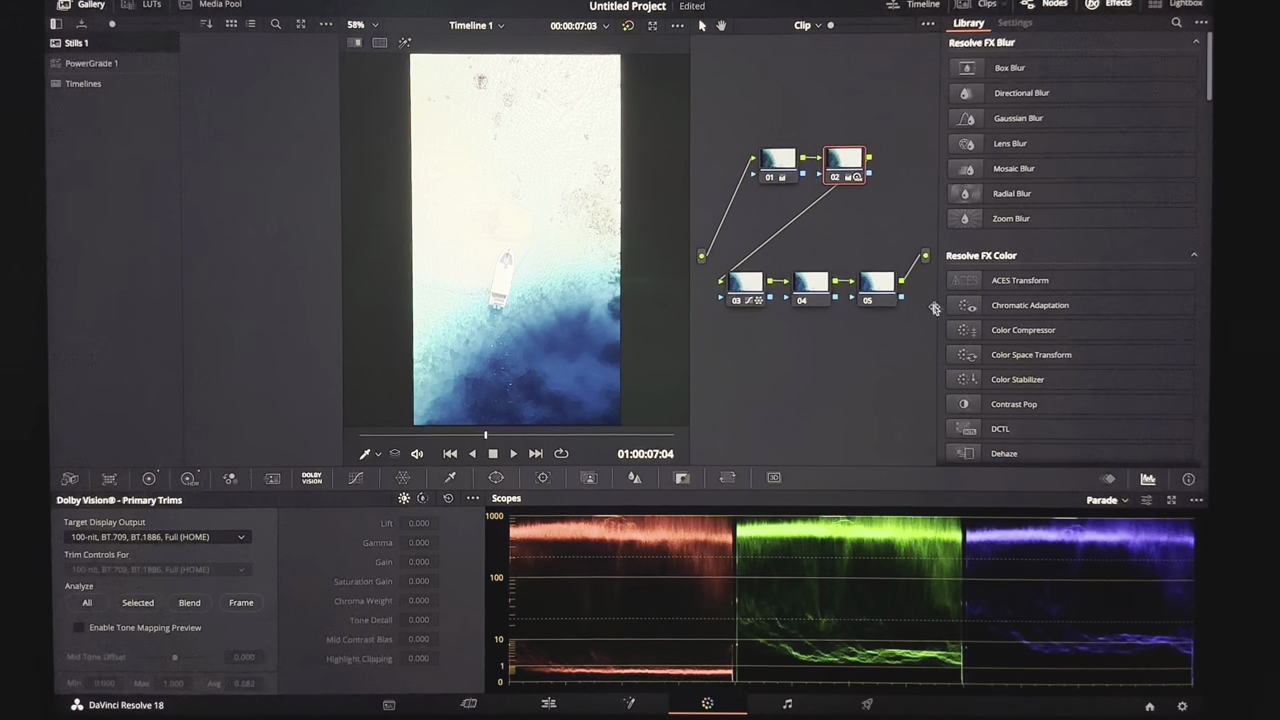
pyautogui.click(148, 479)
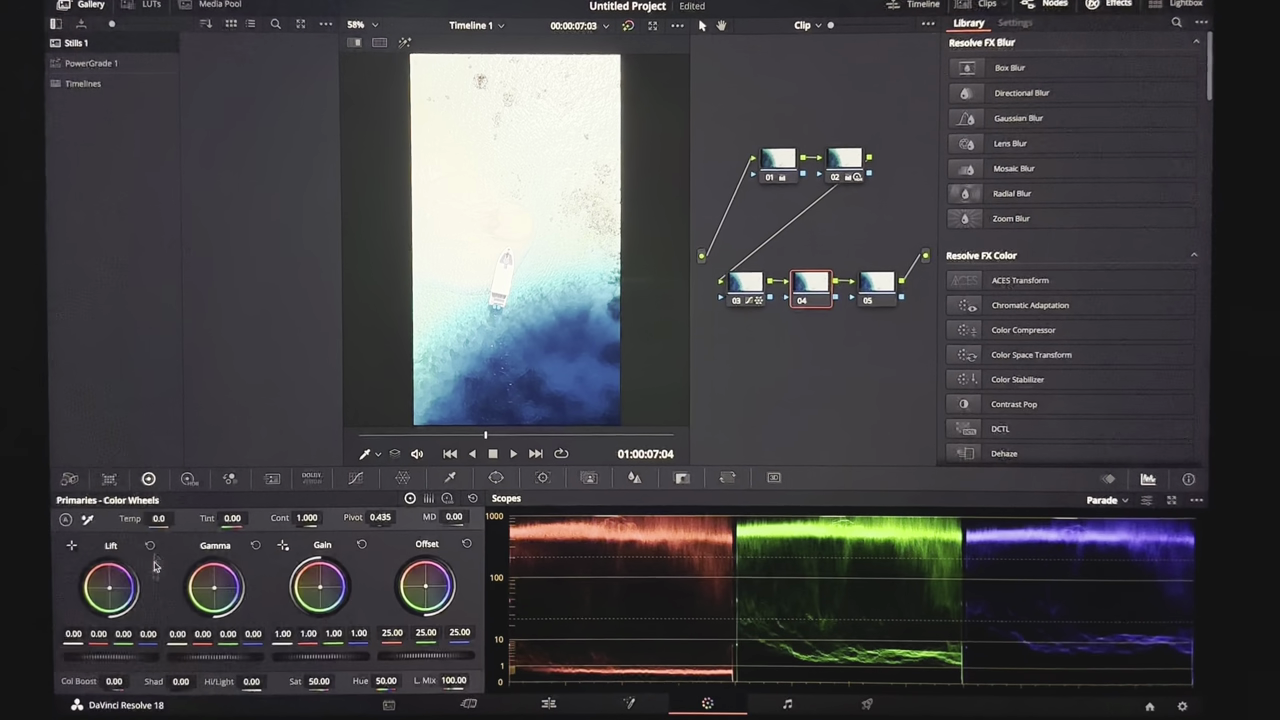
pyautogui.moveTo(131, 660); pyautogui.dragTo(136, 660)
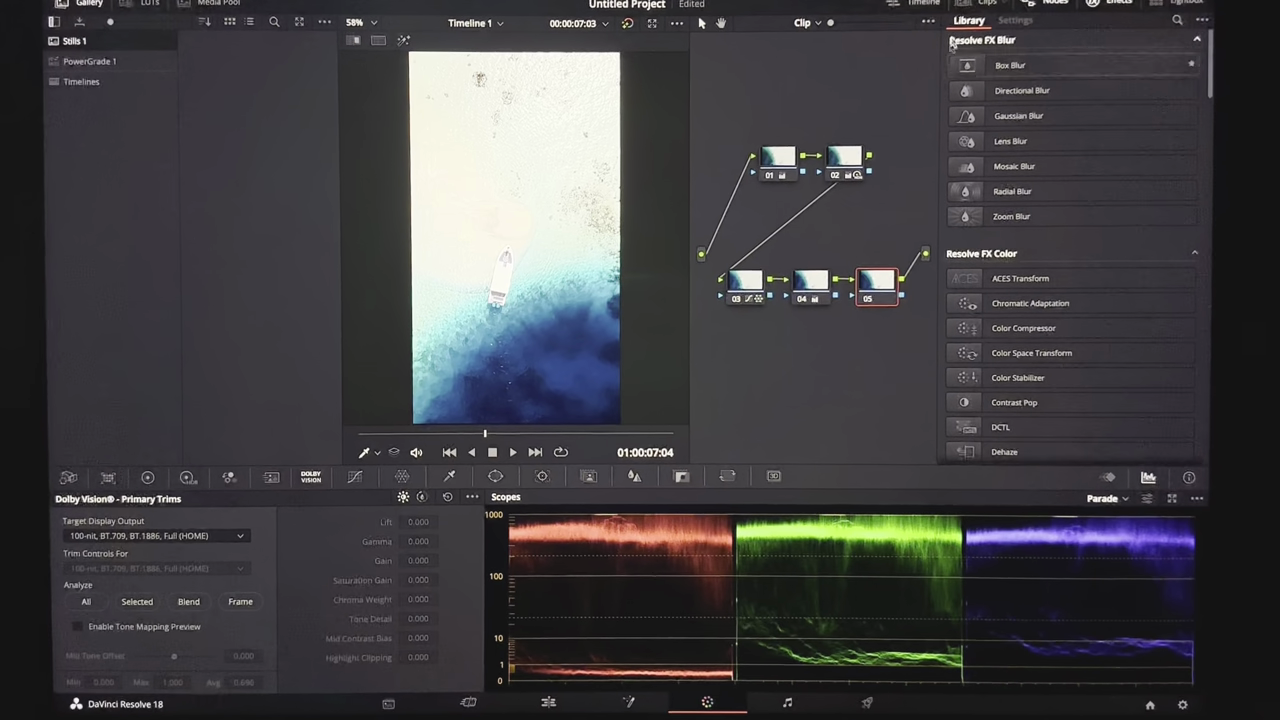
# - Switch to the second clip with the green terraces and move its playhead to 01:00:29:28
pyautogui.click(975, 5)
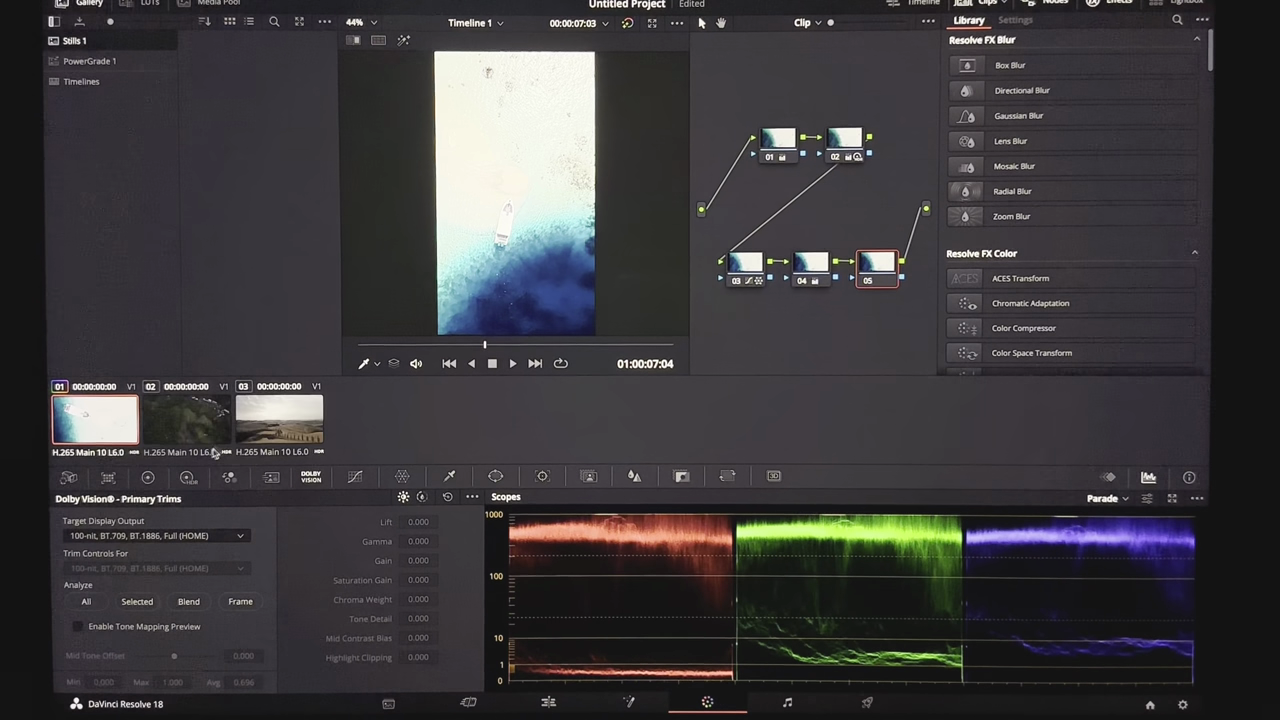
pyautogui.click(182, 418)
pyautogui.click(975, 5)
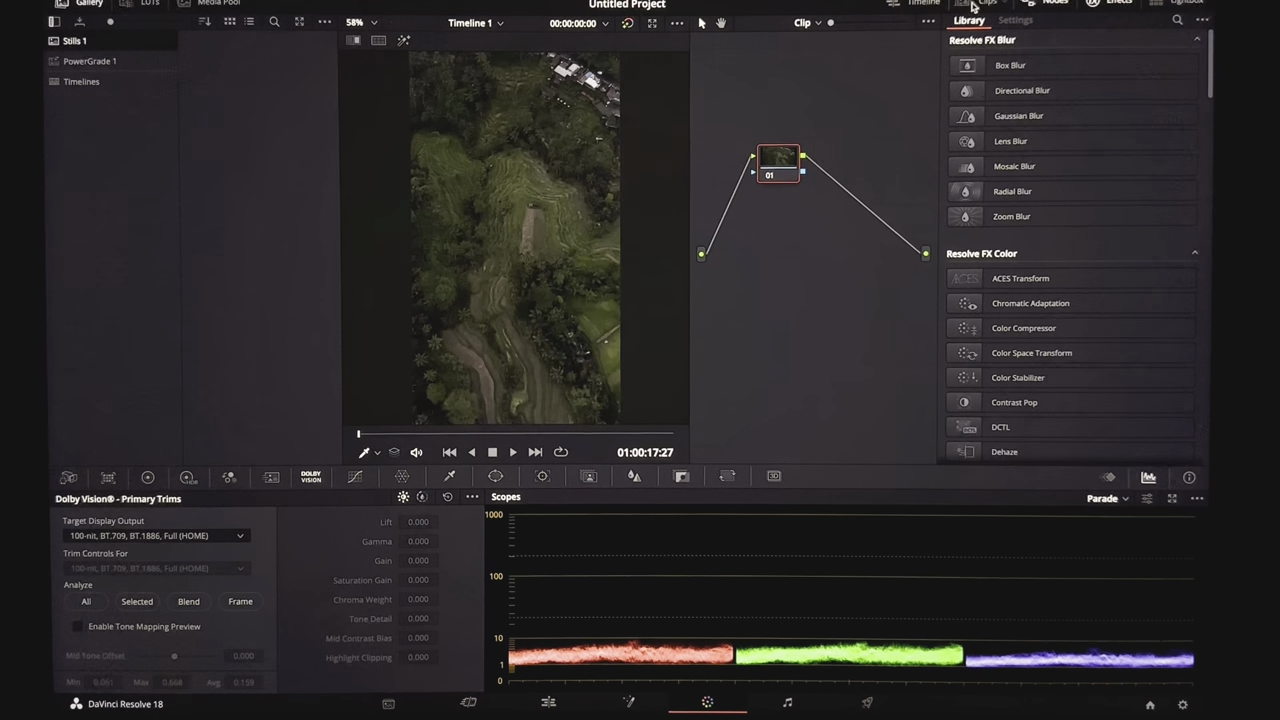
pyautogui.moveTo(485, 437); pyautogui.dragTo(584, 437)
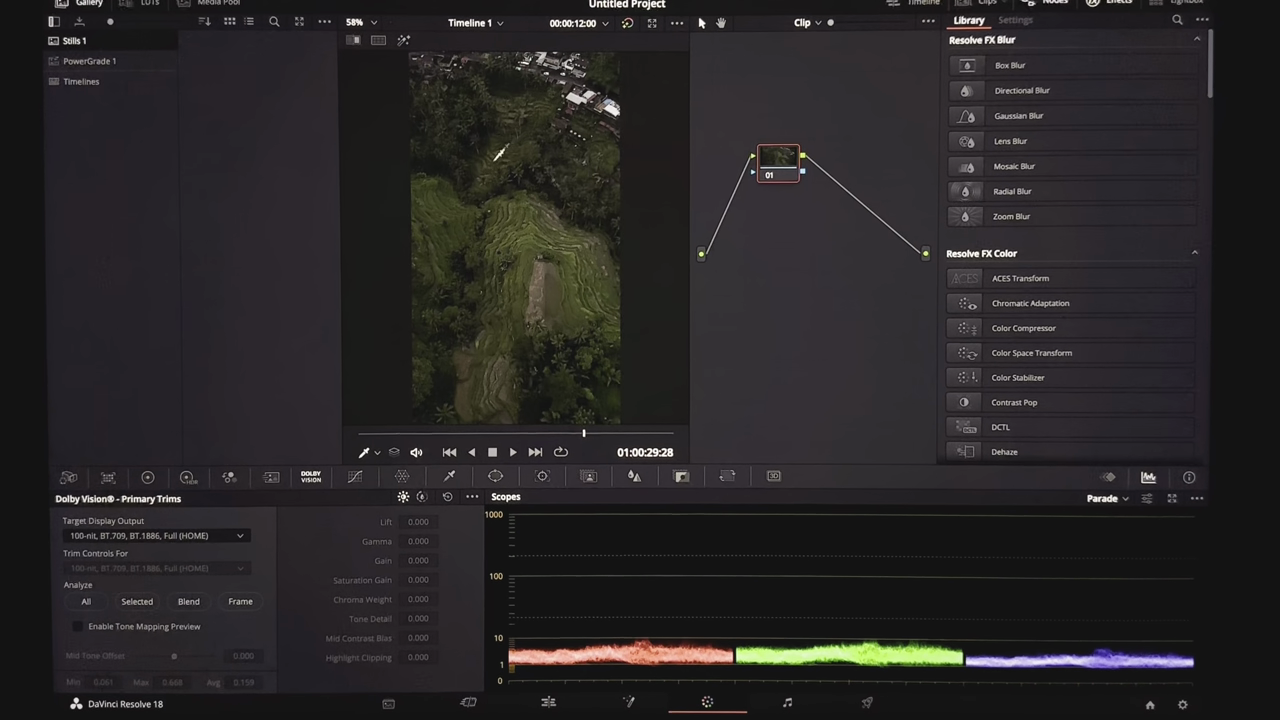
# - Build a chain of five serial nodes for the terrace clip, with nodes 03 to 05 arranged in a second row
pyautogui.click(147, 477)
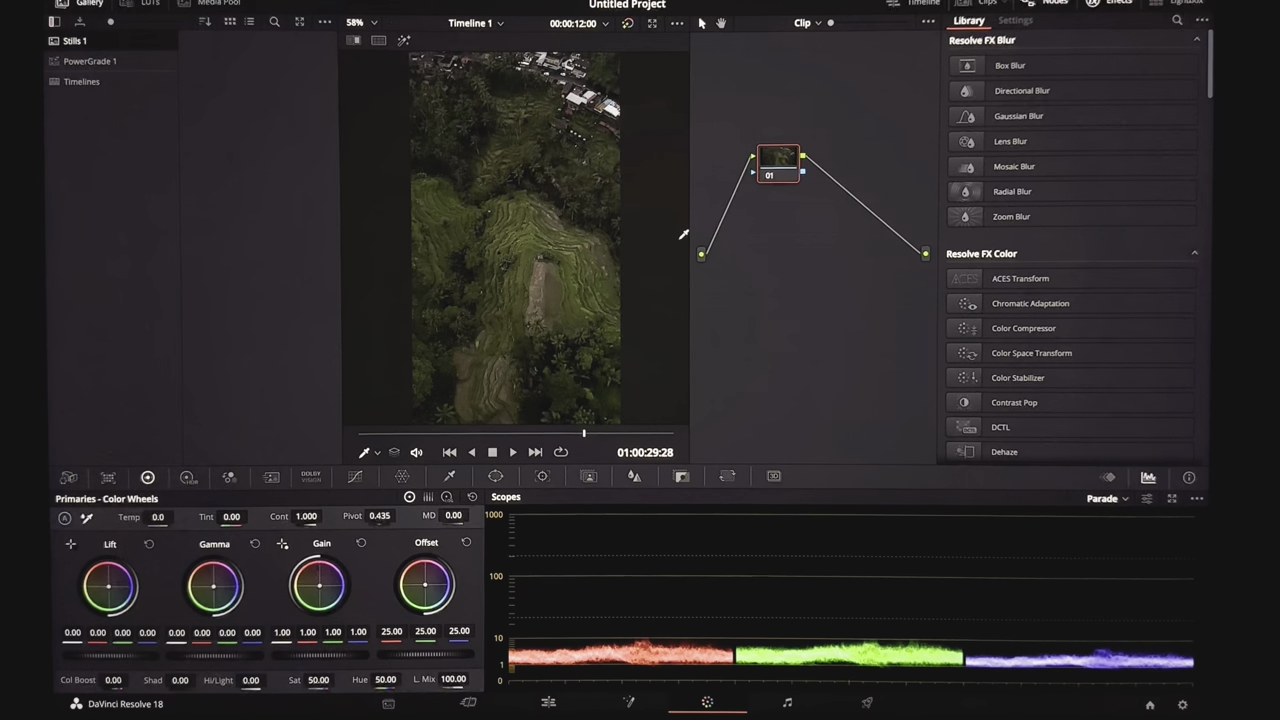
pyautogui.hotkey('alt', 's')
pyautogui.hotkey('alt', 's')
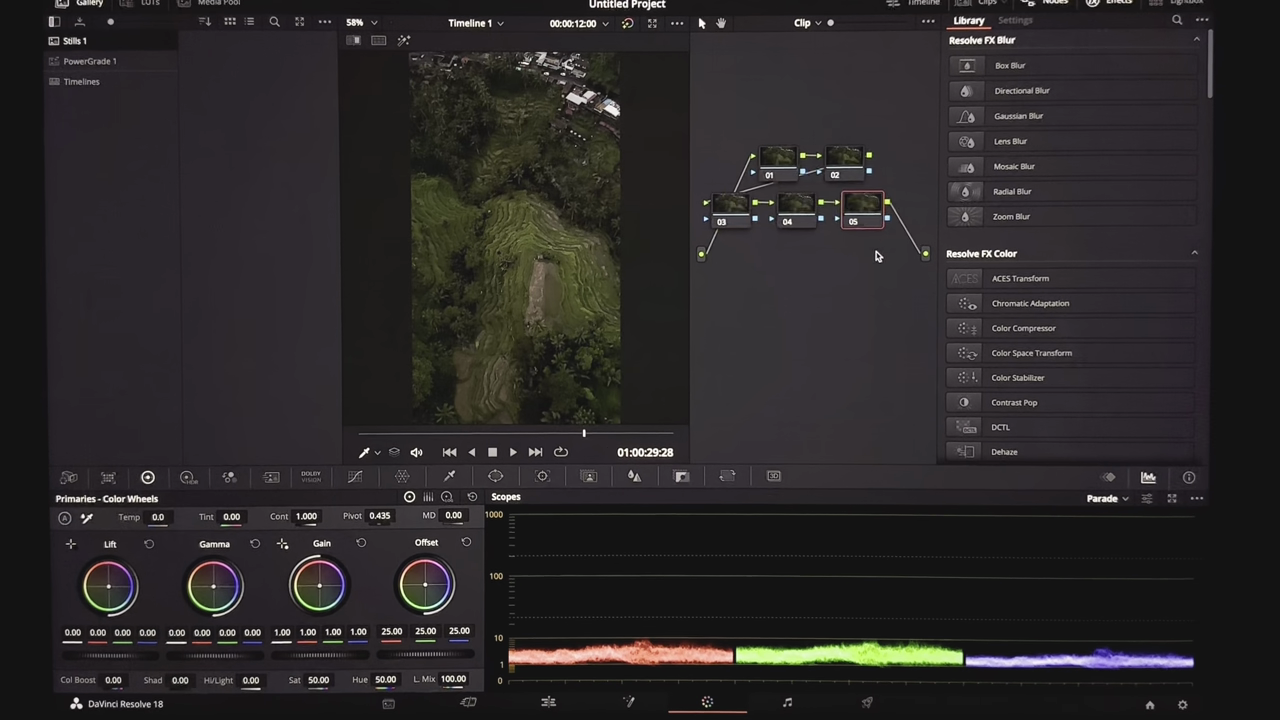
pyautogui.hotkey('alt', 's')
pyautogui.click(741, 230)
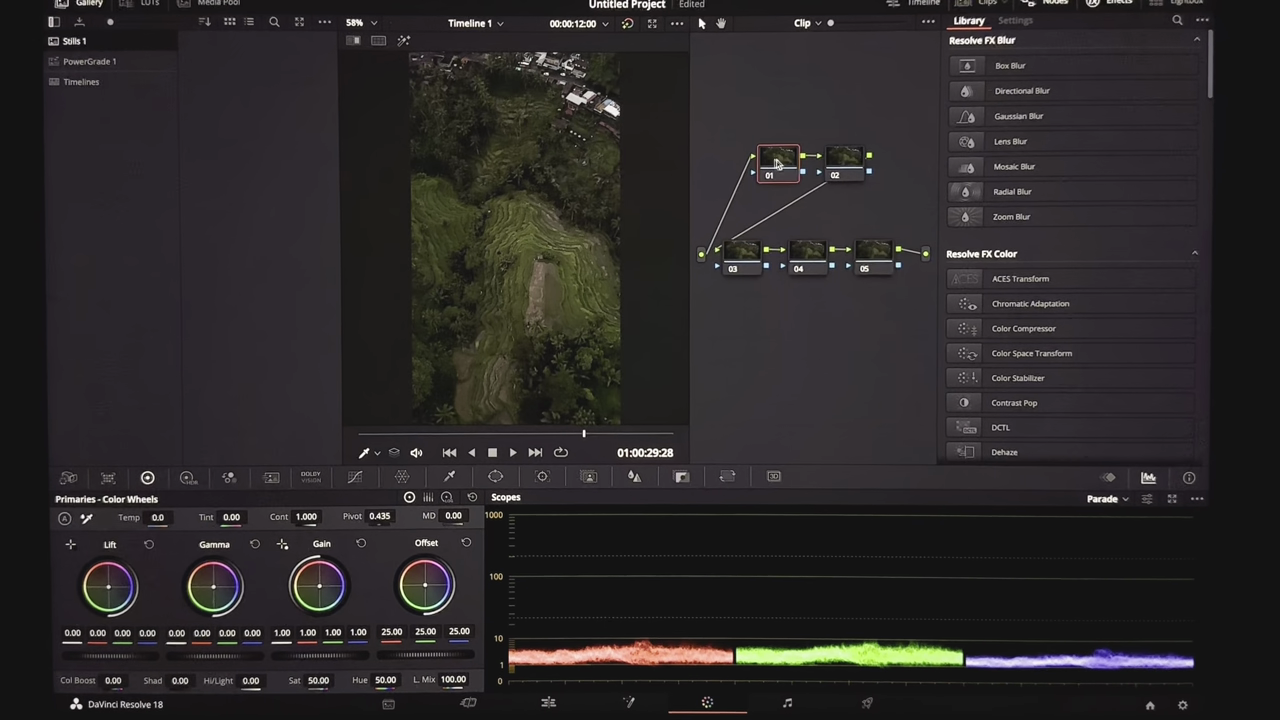
# - On node 01, set the primaries to Gain 2.03, Lift -0.03, Gamma 0.02 and contrast 0.910
pyautogui.moveTo(310, 664); pyautogui.dragTo(550, 664)
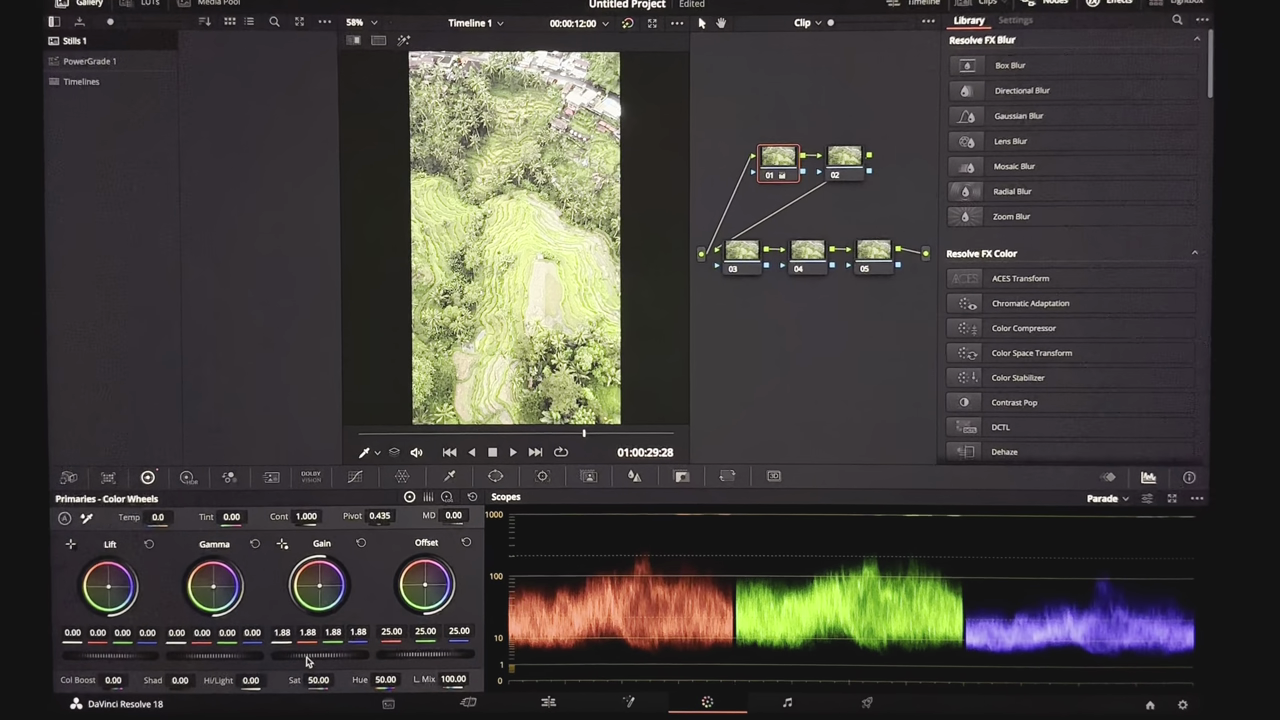
pyautogui.moveTo(312, 661); pyautogui.dragTo(435, 645)
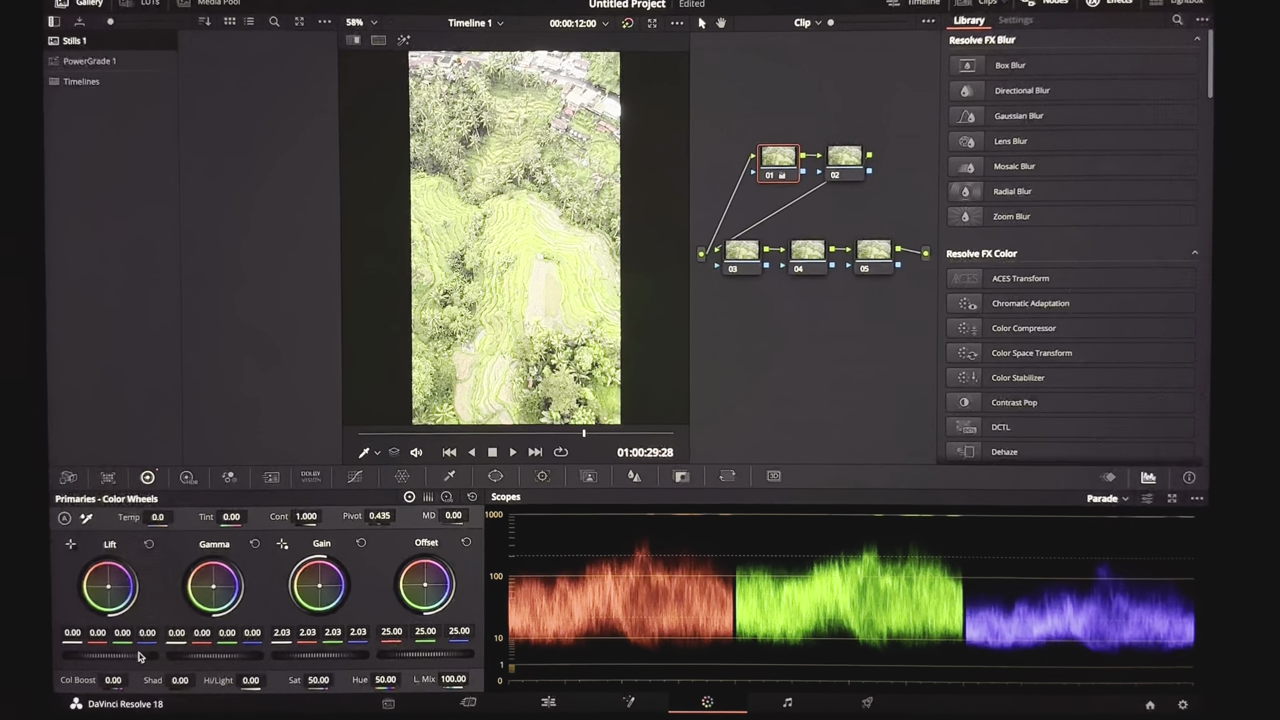
pyautogui.moveTo(148, 659); pyautogui.dragTo(73, 660)
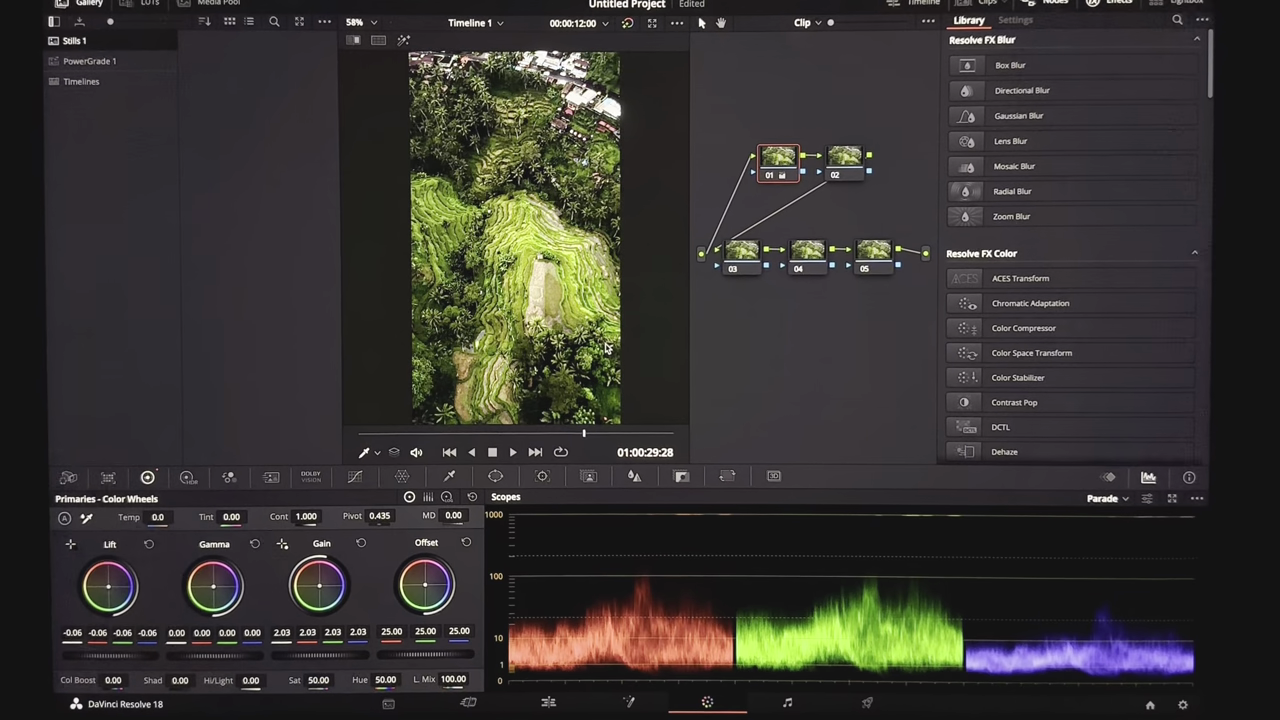
pyautogui.hotkey('ctrl', 'z')
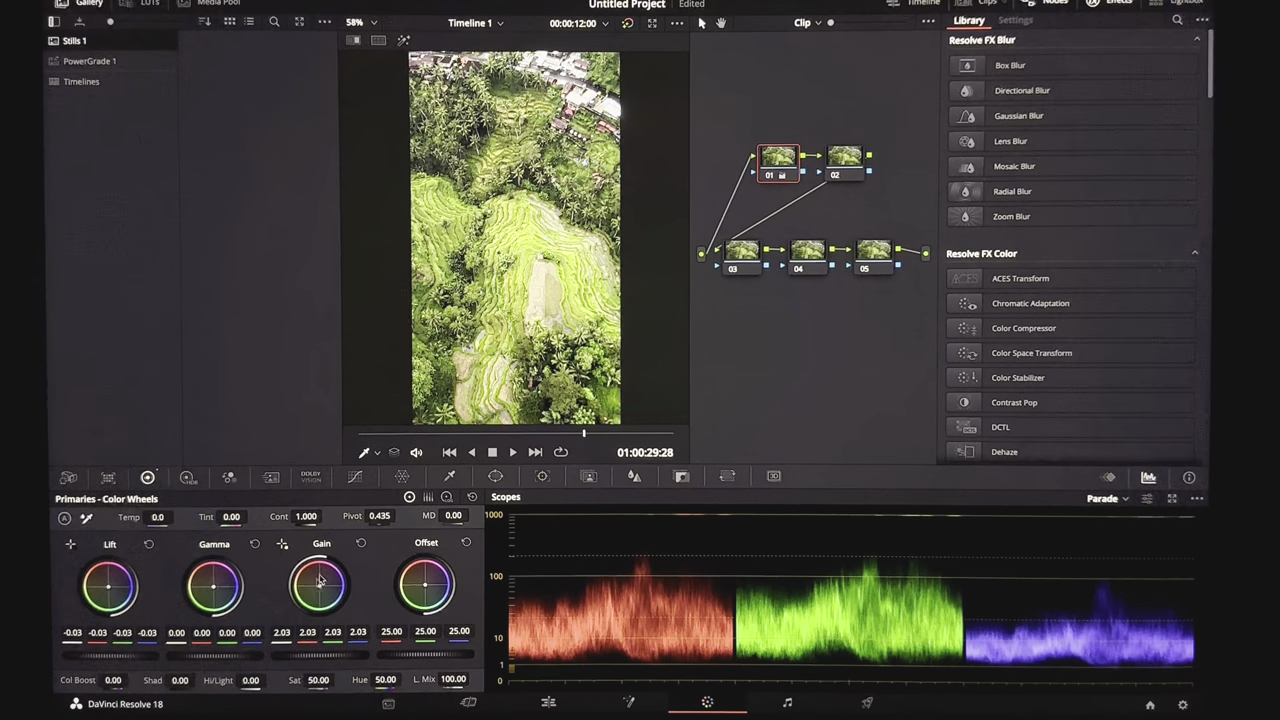
pyautogui.moveTo(306, 516); pyautogui.dragTo(262, 655)
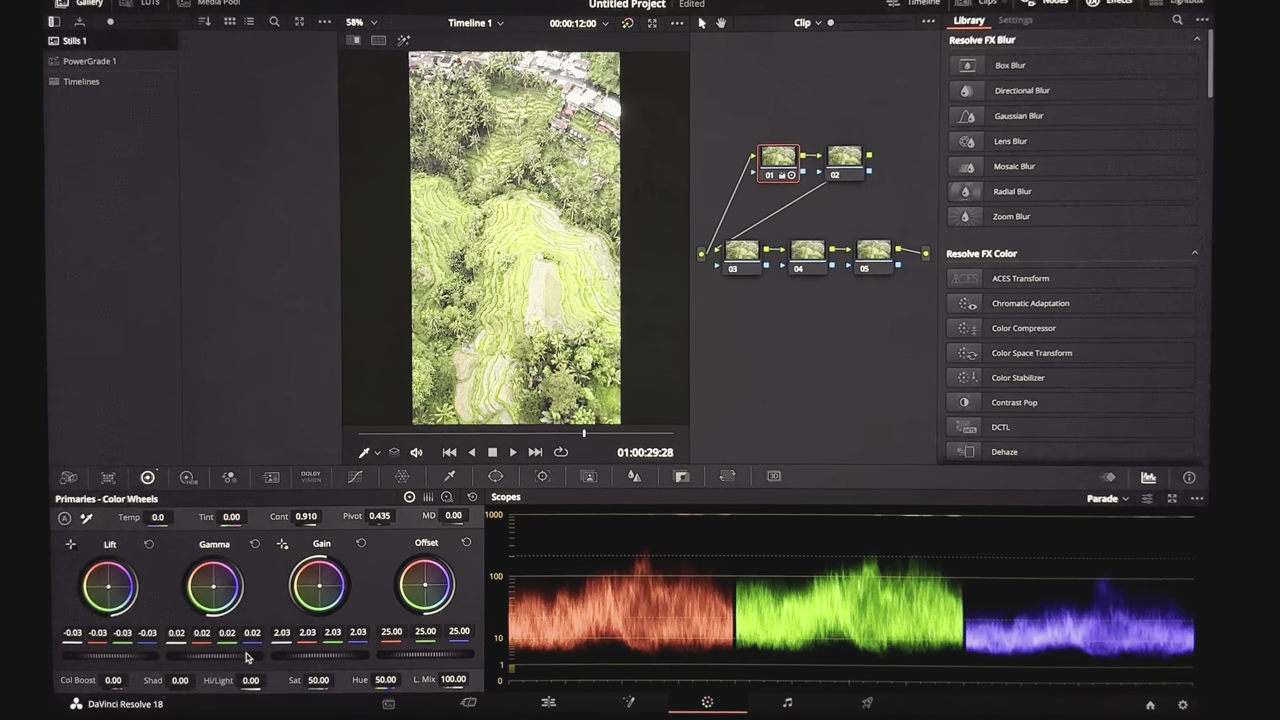
# - Lower the primary Lift on node 01 to -0.04 and set the HDR Specular exposure on node 02 to -2.32
pyautogui.moveTo(143, 658); pyautogui.dragTo(130, 658)
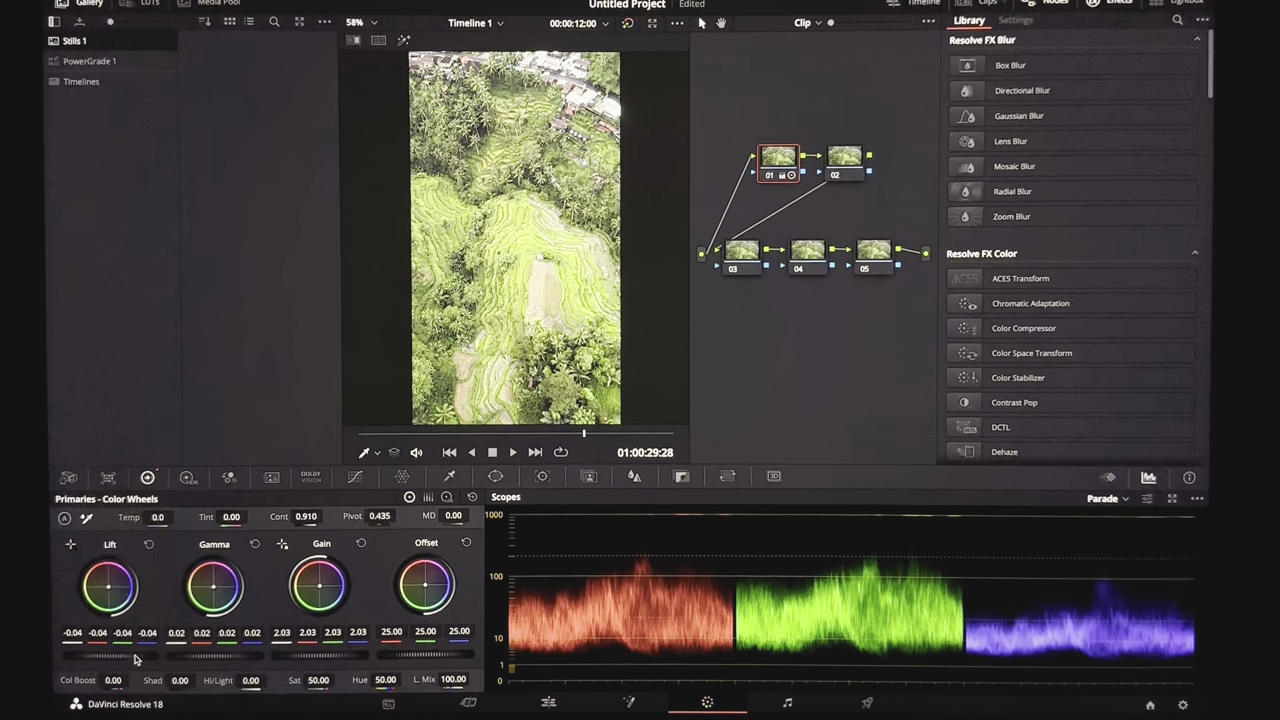
pyautogui.click(845, 160)
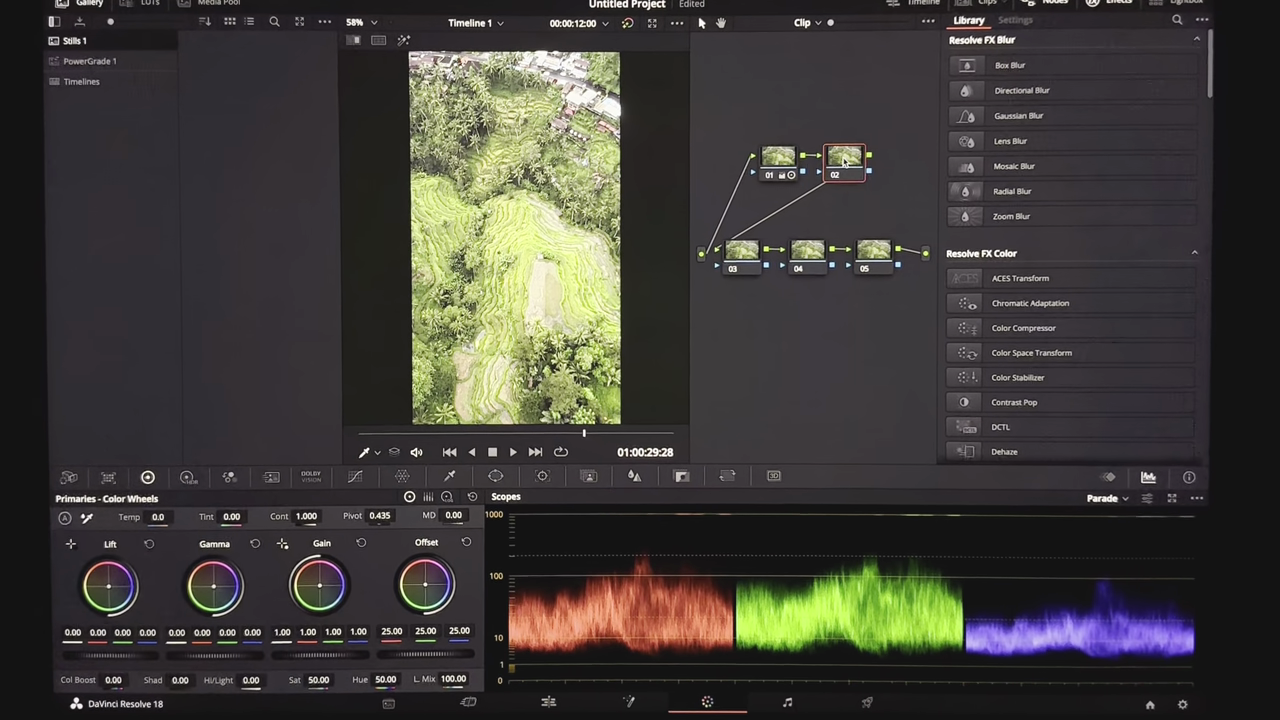
pyautogui.click(187, 478)
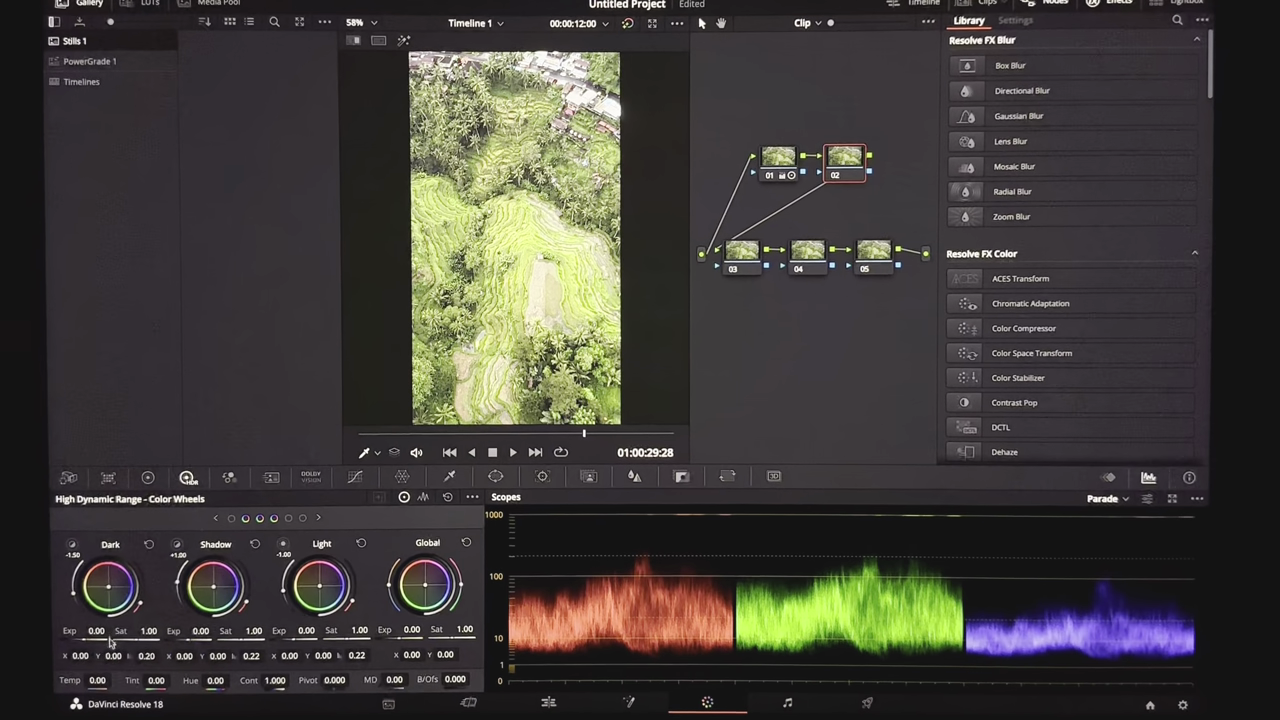
pyautogui.moveTo(200, 631); pyautogui.dragTo(648, 381)
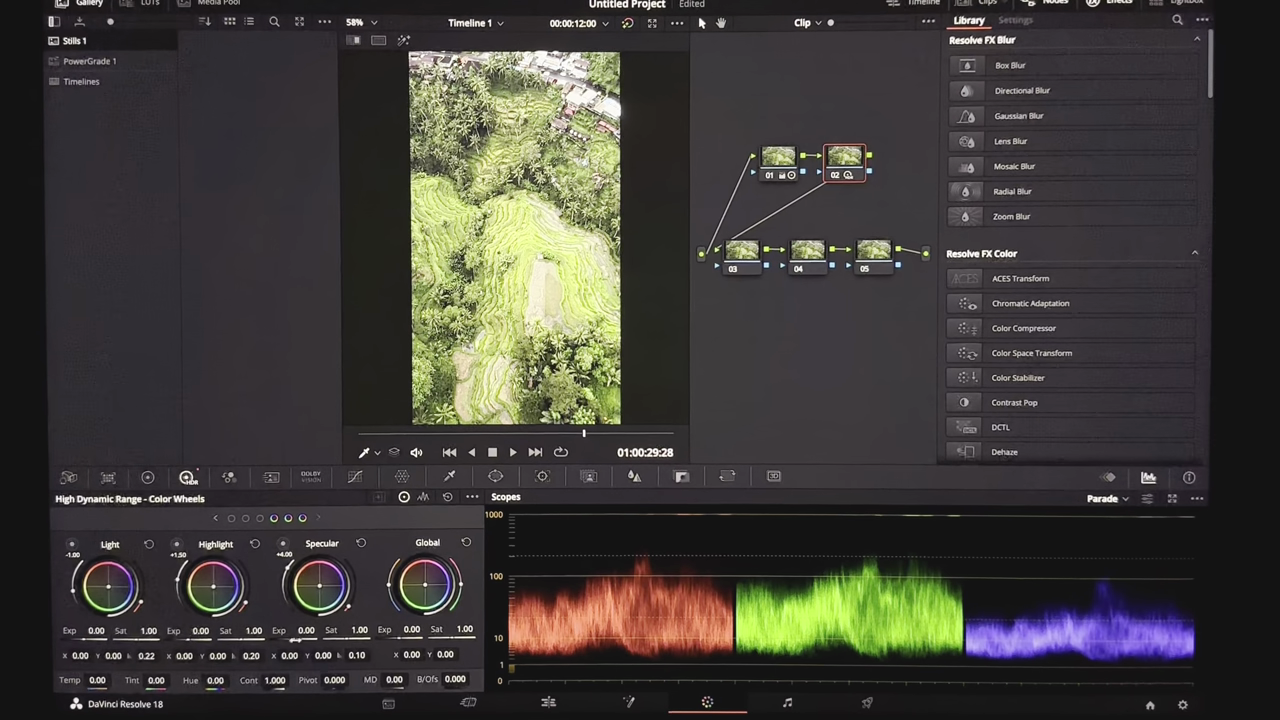
pyautogui.moveTo(627, 341); pyautogui.dragTo(585, 343)
pyautogui.moveTo(367, 407); pyautogui.dragTo(295, 641)
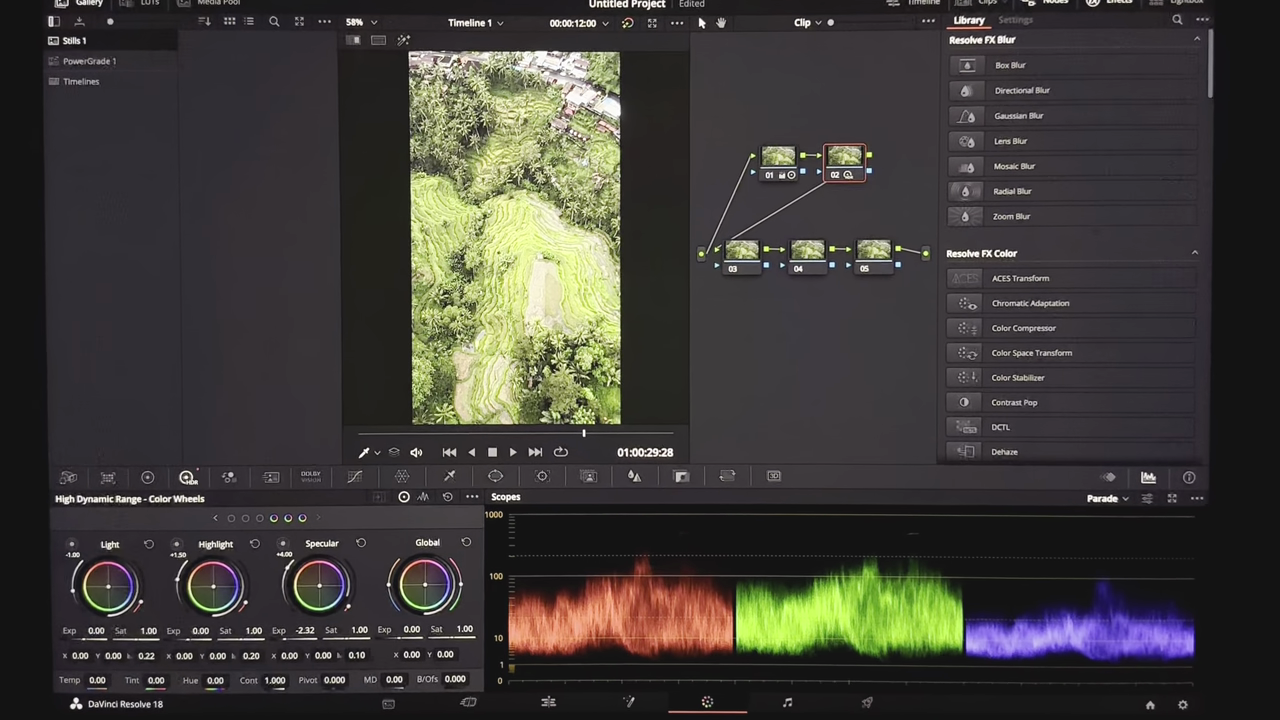
# - Adjust the terrace clip's colours on node 03 with the Color Warper and return the viewer zoom to Fit
pyautogui.click(741, 252)
pyautogui.click(404, 478)
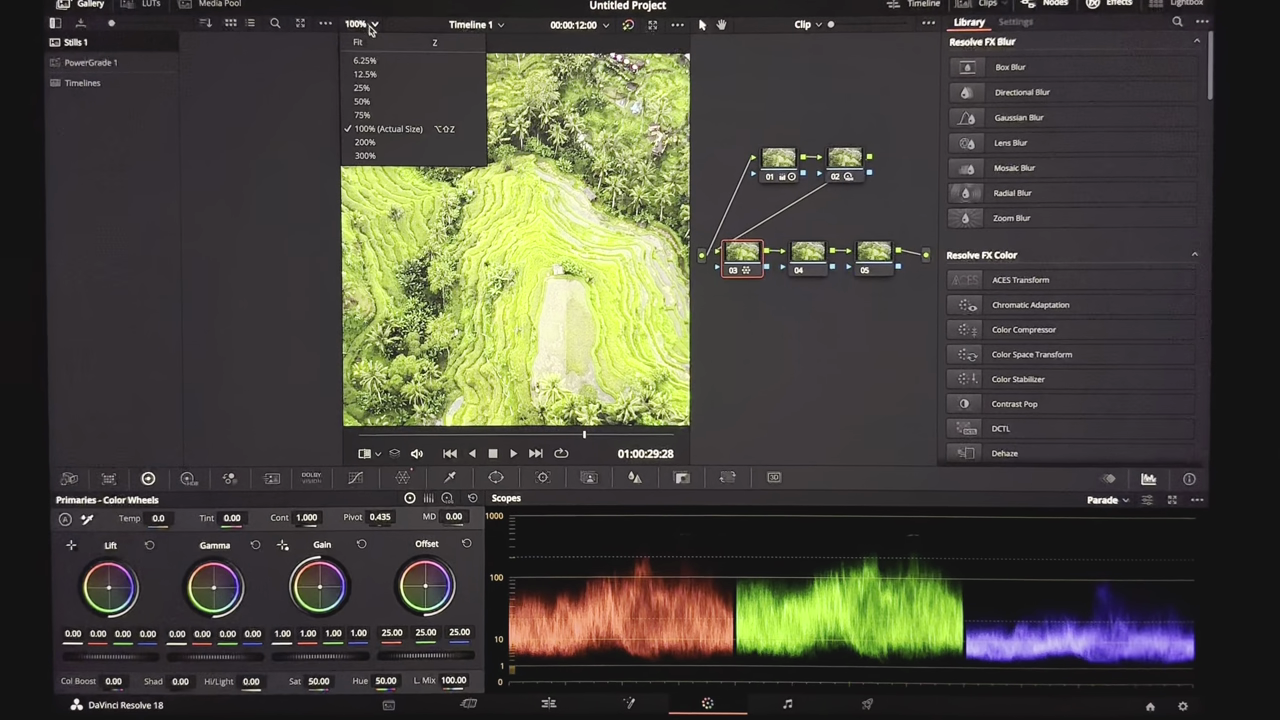
pyautogui.click(382, 46)
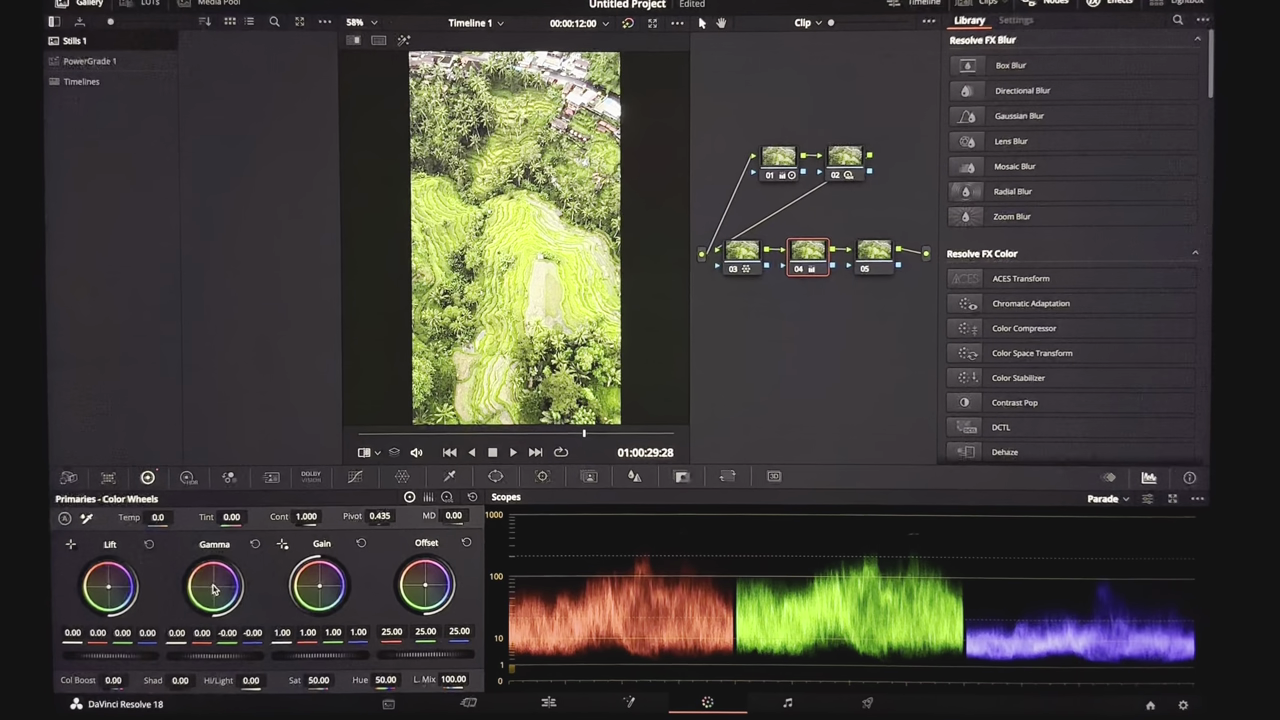
# - On node 04, set Gamma red and blue to -0.01 and Lift red and blue to 0.01, and move the playhead to 01:00:20:10
pyautogui.moveTo(213, 590); pyautogui.dragTo(209, 597)
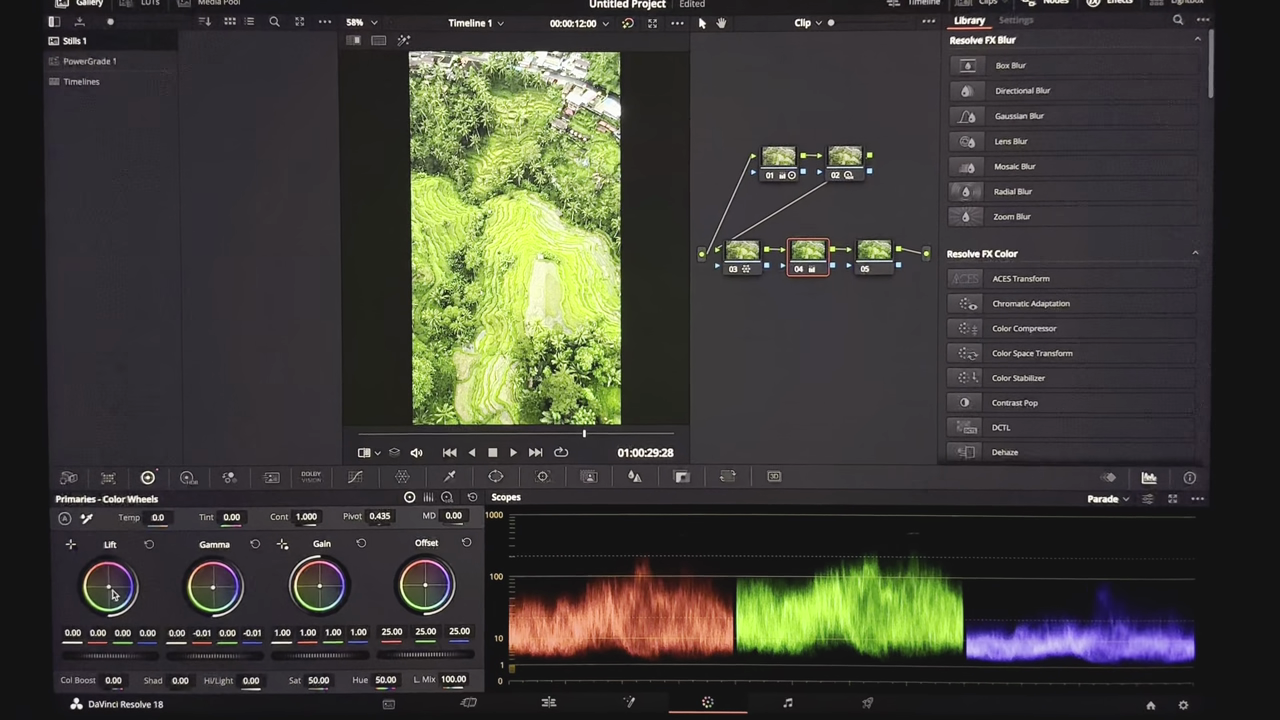
pyautogui.moveTo(109, 591); pyautogui.dragTo(111, 589)
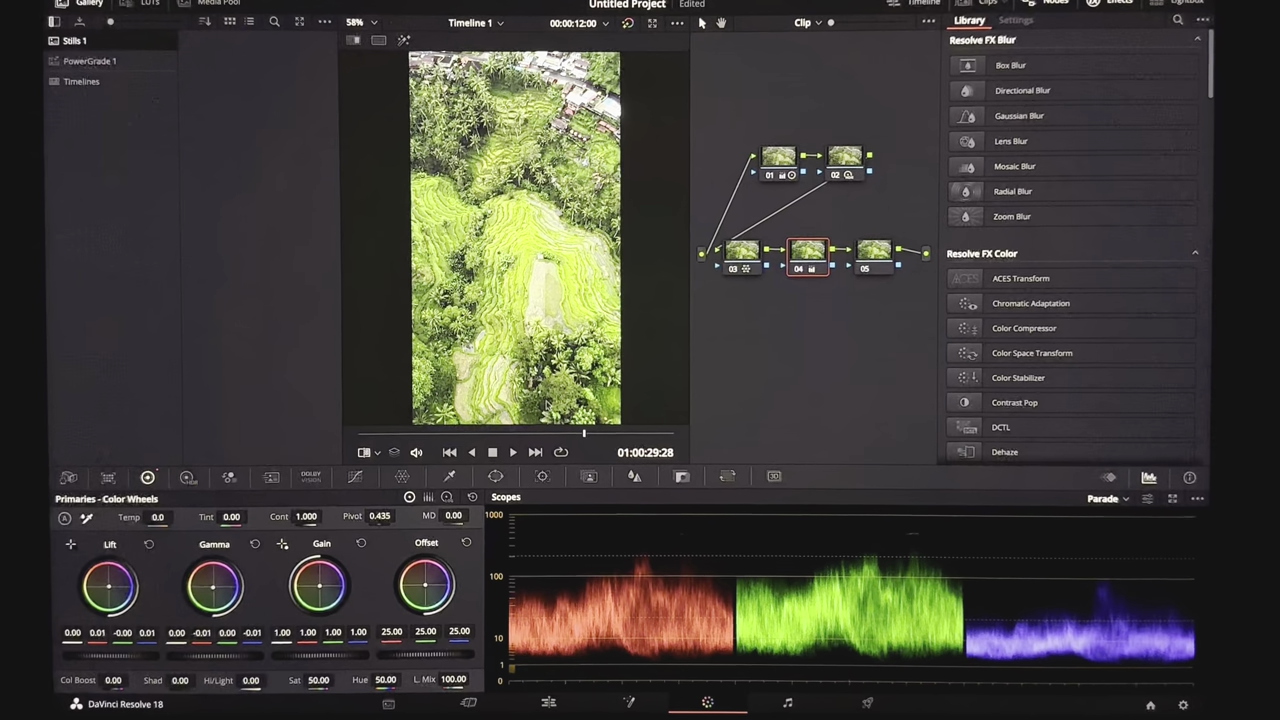
pyautogui.moveTo(420, 436)
pyautogui.mouseDown()
pyautogui.moveTo(383, 437)
pyautogui.moveTo(430, 439)
pyautogui.moveTo(404, 440)
pyautogui.mouseUp()
# - On node 05, enable editable splines for the custom curve and shape an S-curve with raised highlights and lowered shadows
pyautogui.click(873, 255)
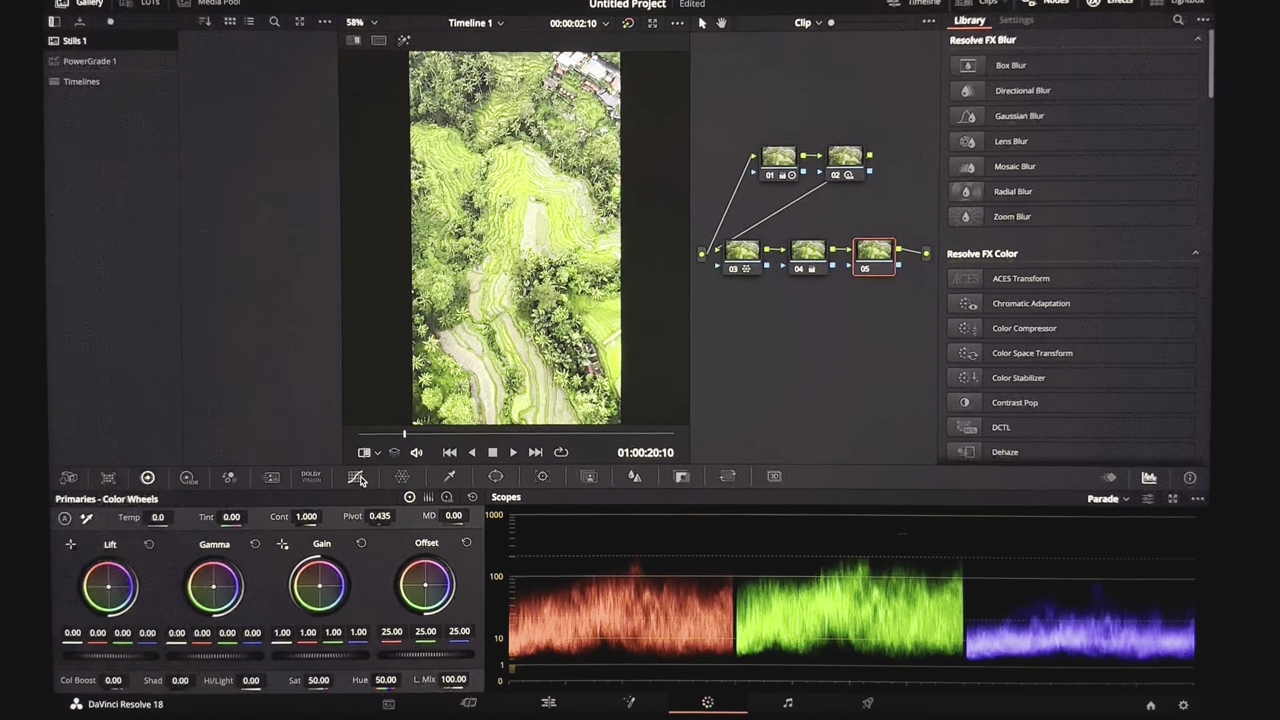
pyautogui.click(356, 478)
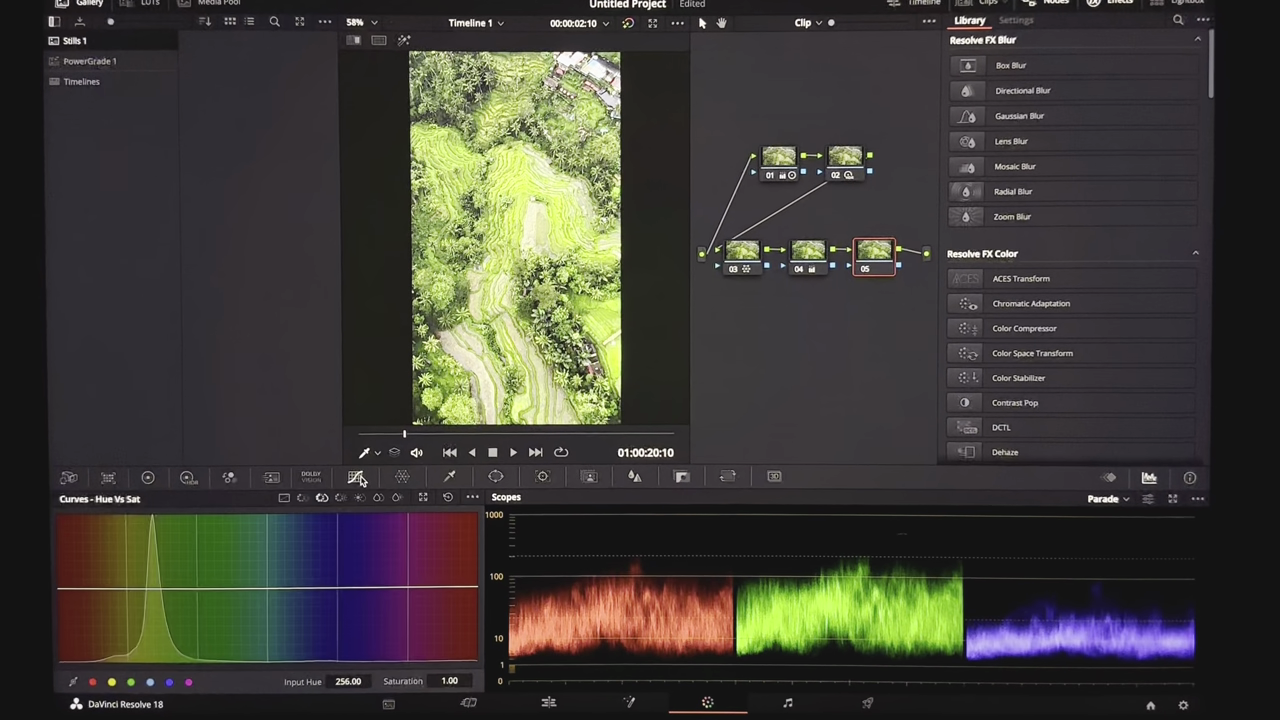
pyautogui.click(284, 498)
pyautogui.click(472, 497)
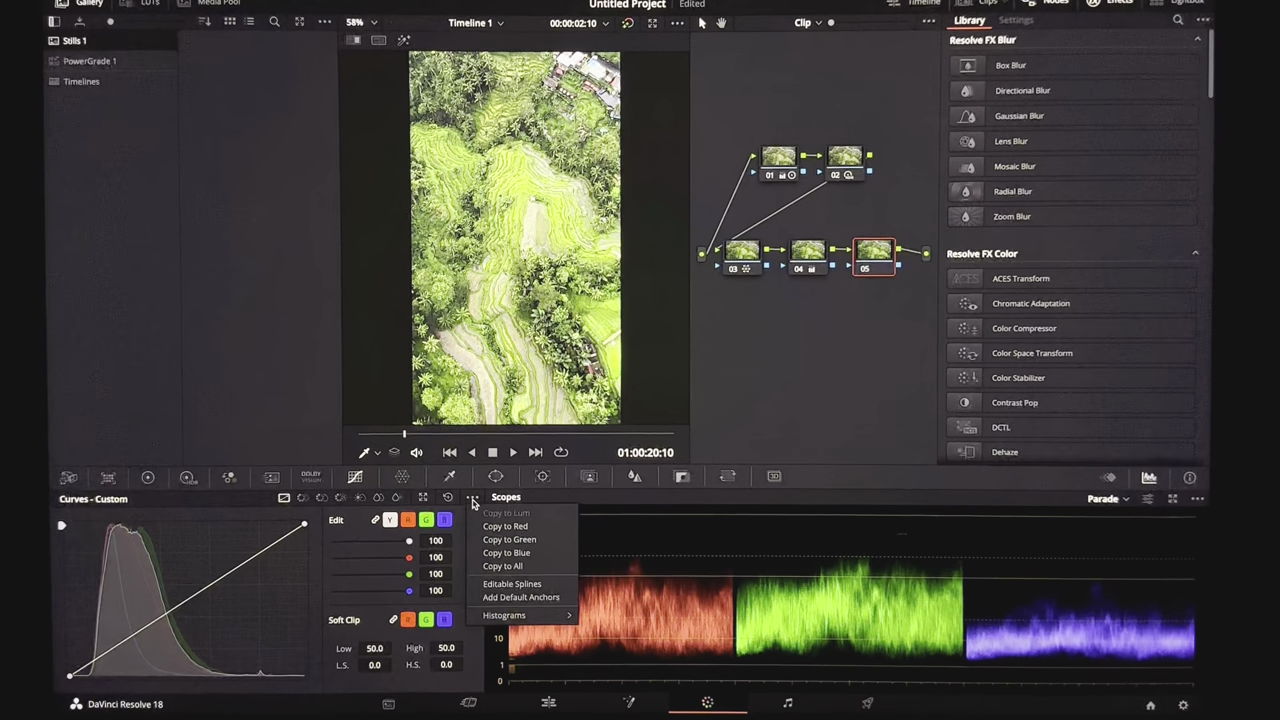
pyautogui.click(502, 589)
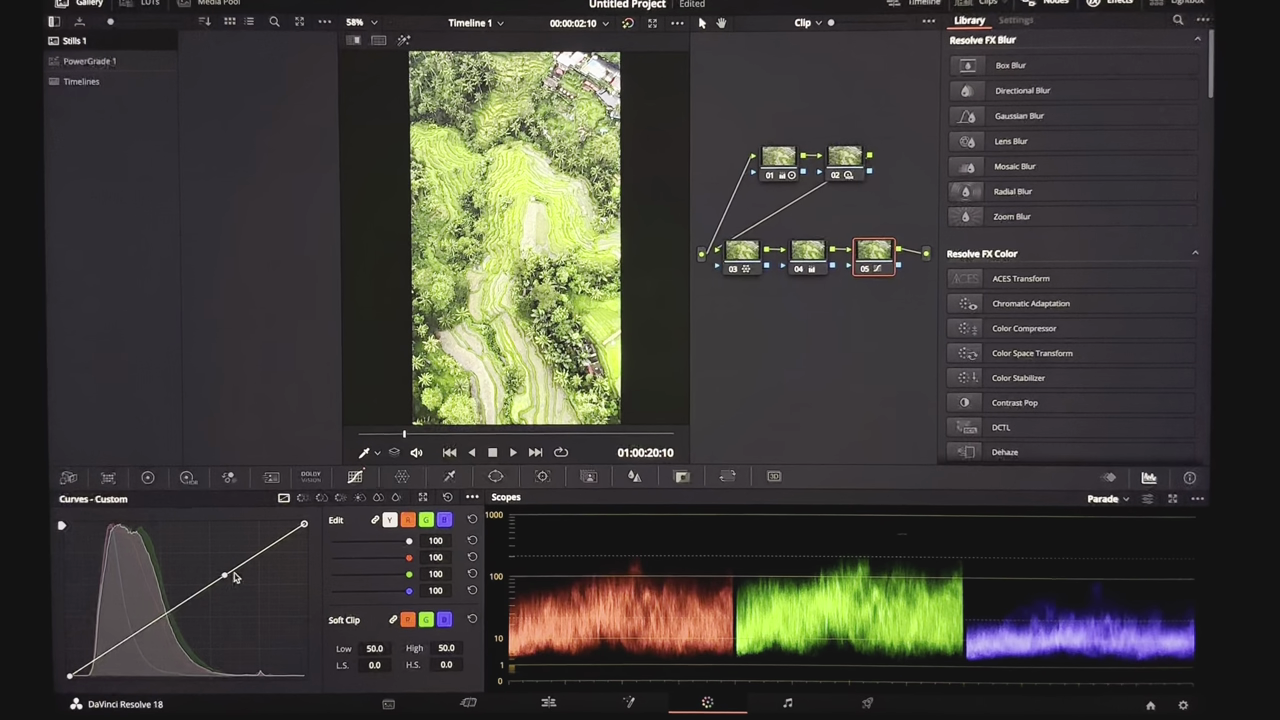
pyautogui.moveTo(229, 578); pyautogui.dragTo(166, 548)
pyautogui.click(68, 679)
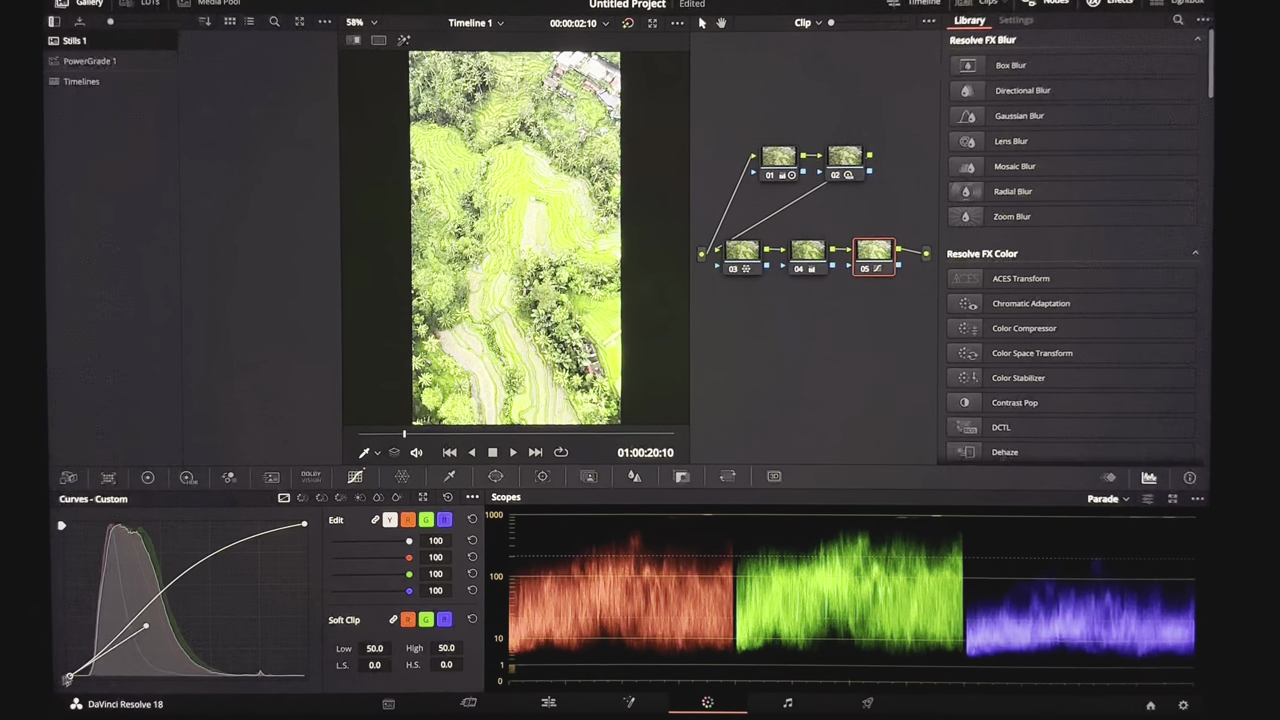
pyautogui.moveTo(146, 629); pyautogui.dragTo(174, 638)
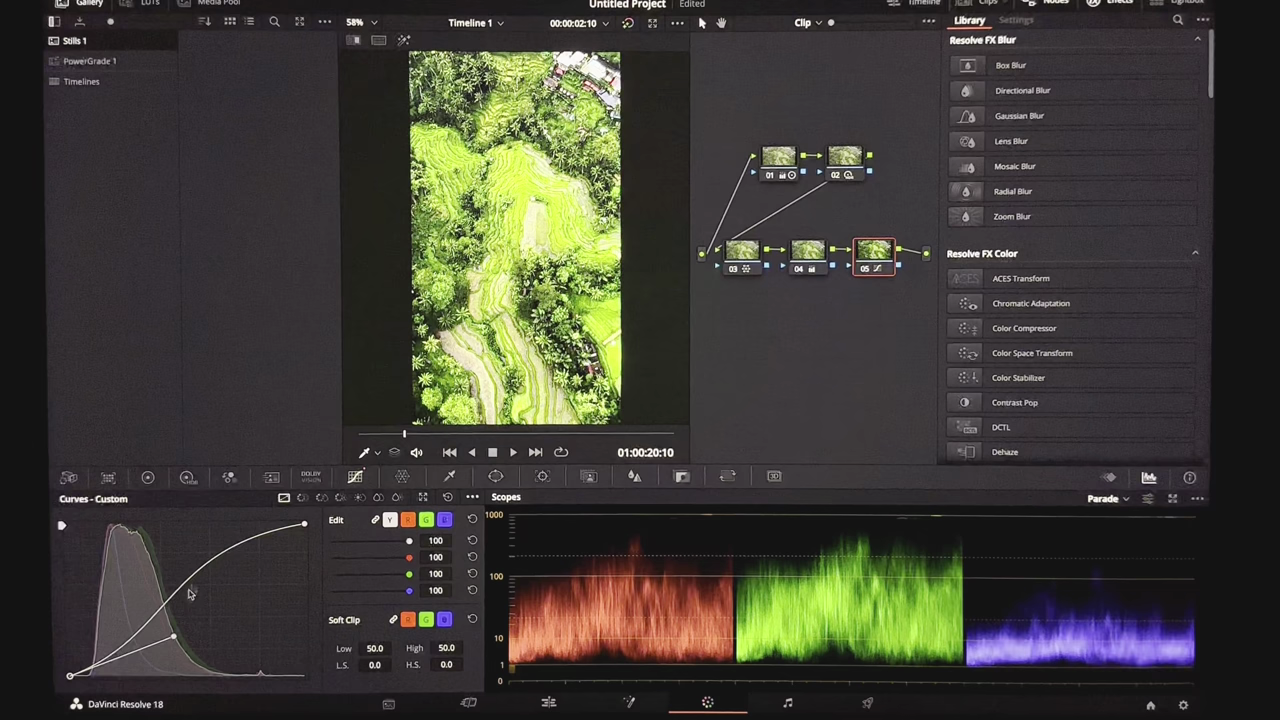
# - On node 01, reduce the primary contrast to 0.774 and the Offset to 18.35
pyautogui.click(778, 165)
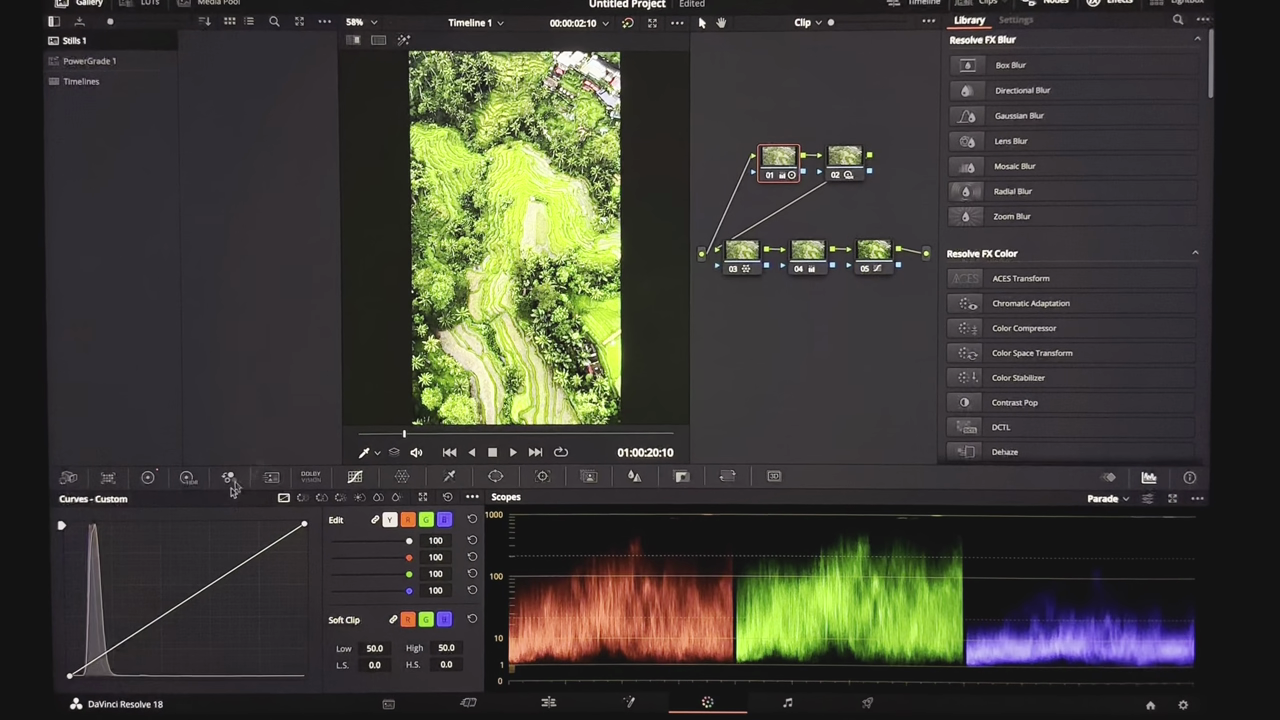
pyautogui.click(152, 479)
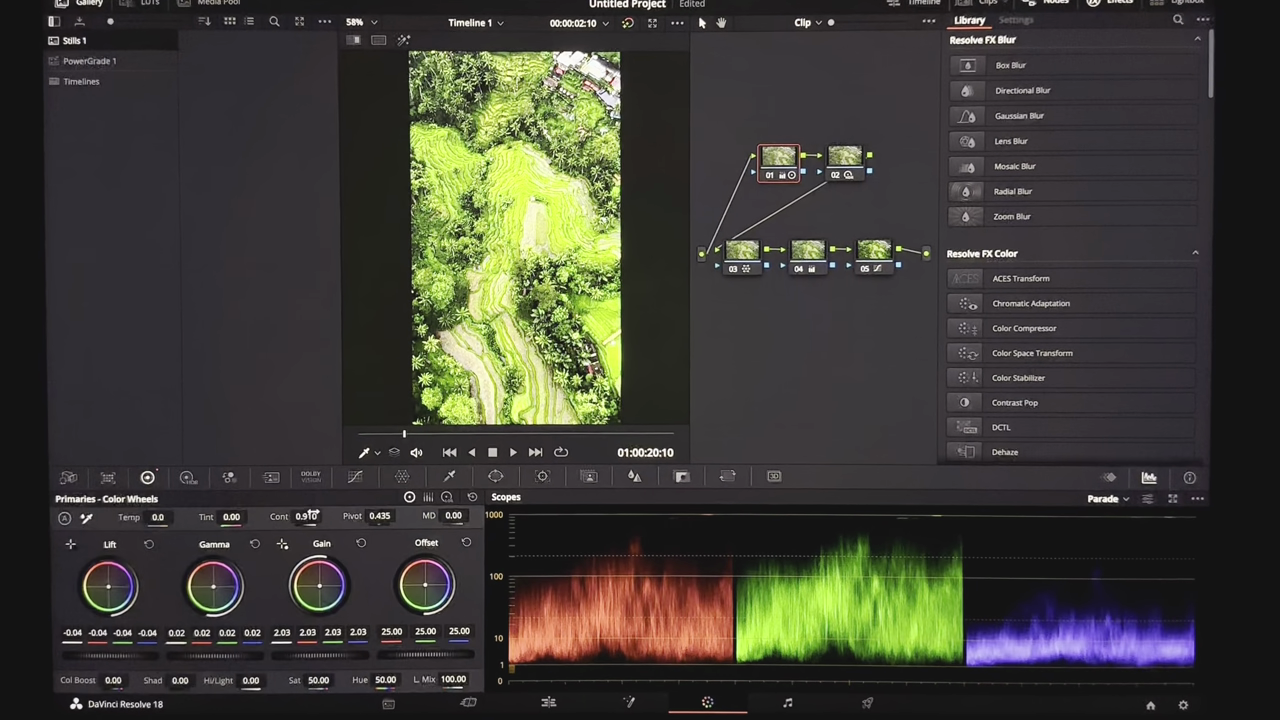
pyautogui.moveTo(305, 517); pyautogui.dragTo(264, 527)
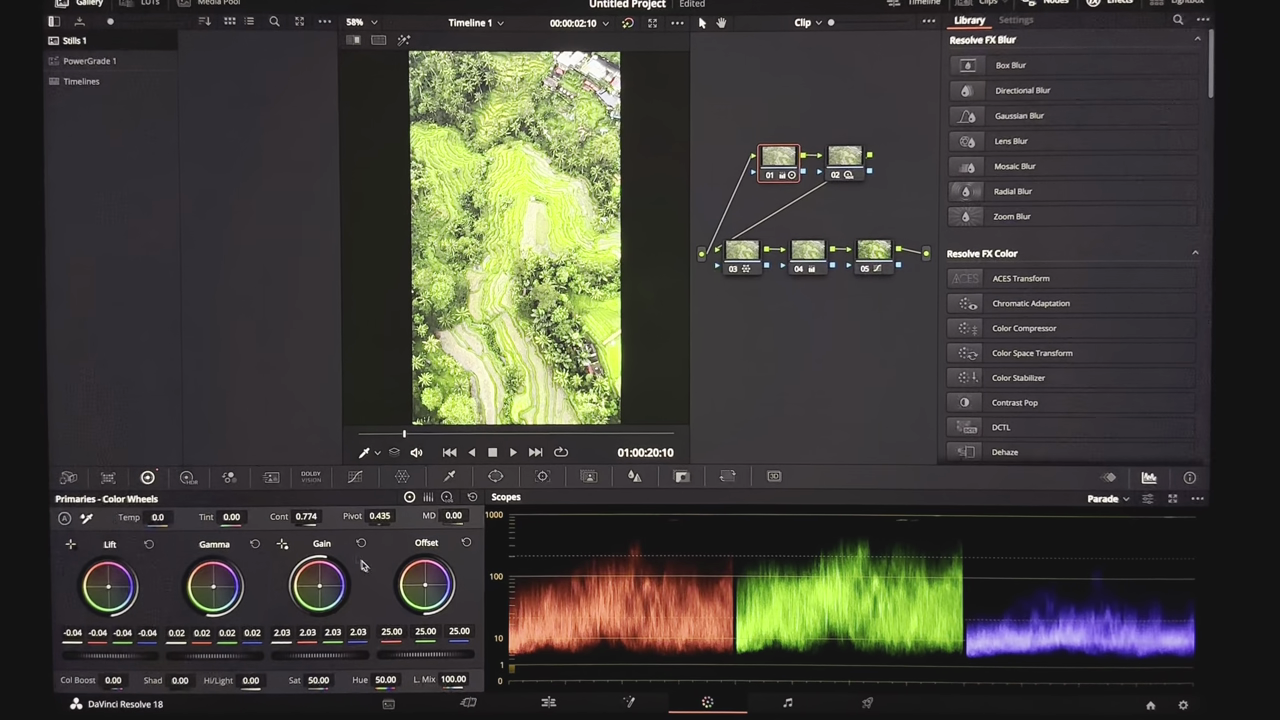
pyautogui.moveTo(460, 660); pyautogui.dragTo(251, 680)
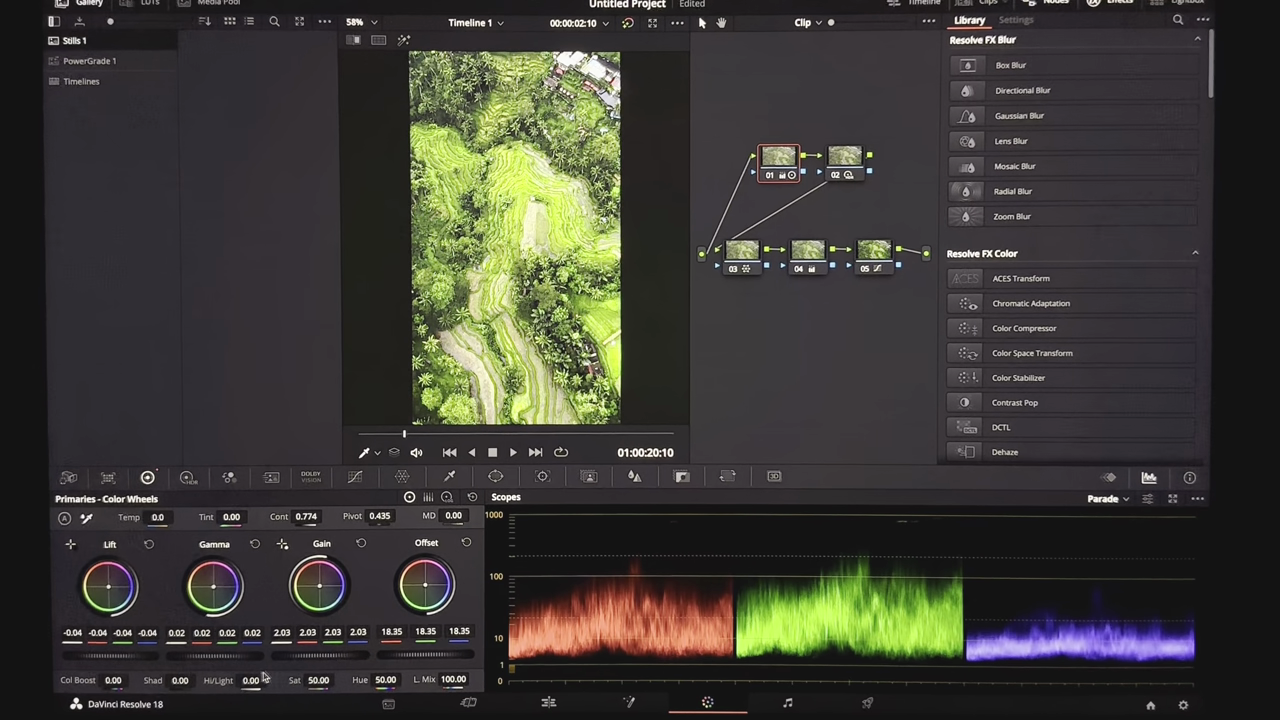
# - Fine-tune the highlight spline handle of the custom curve on node 05
pyautogui.click(873, 262)
pyautogui.click(355, 476)
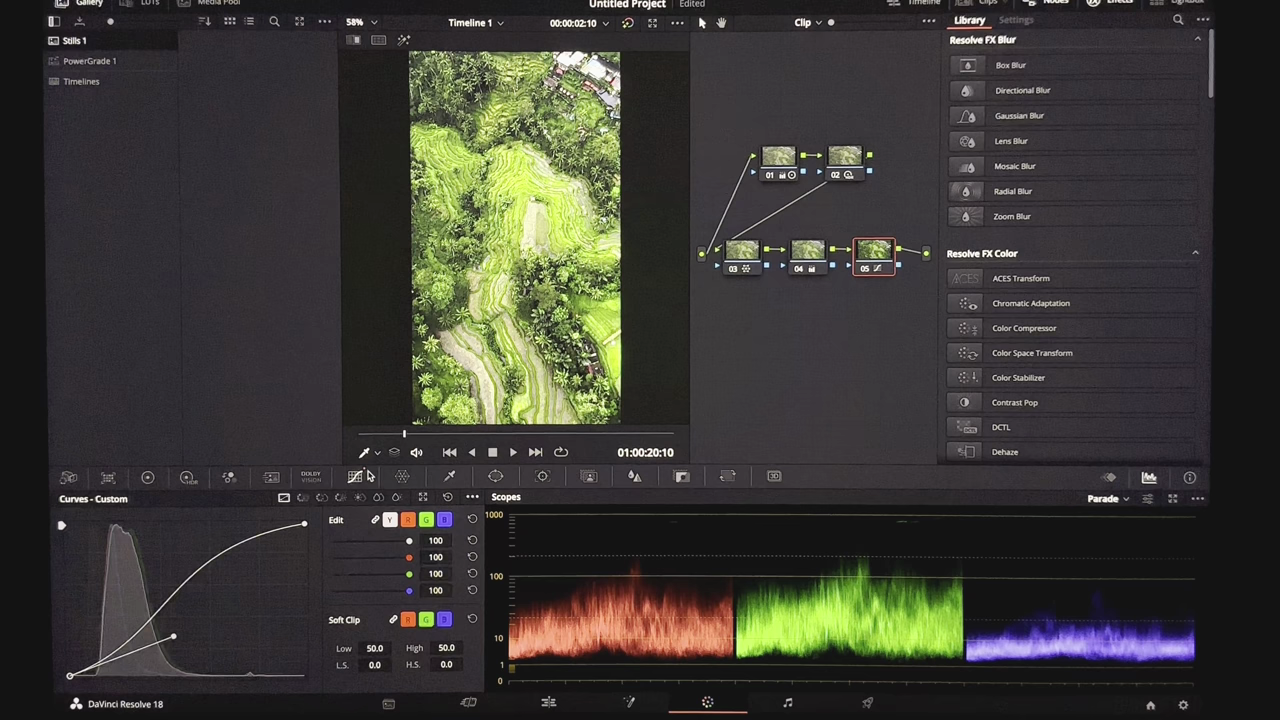
pyautogui.moveTo(187, 646); pyautogui.dragTo(159, 546)
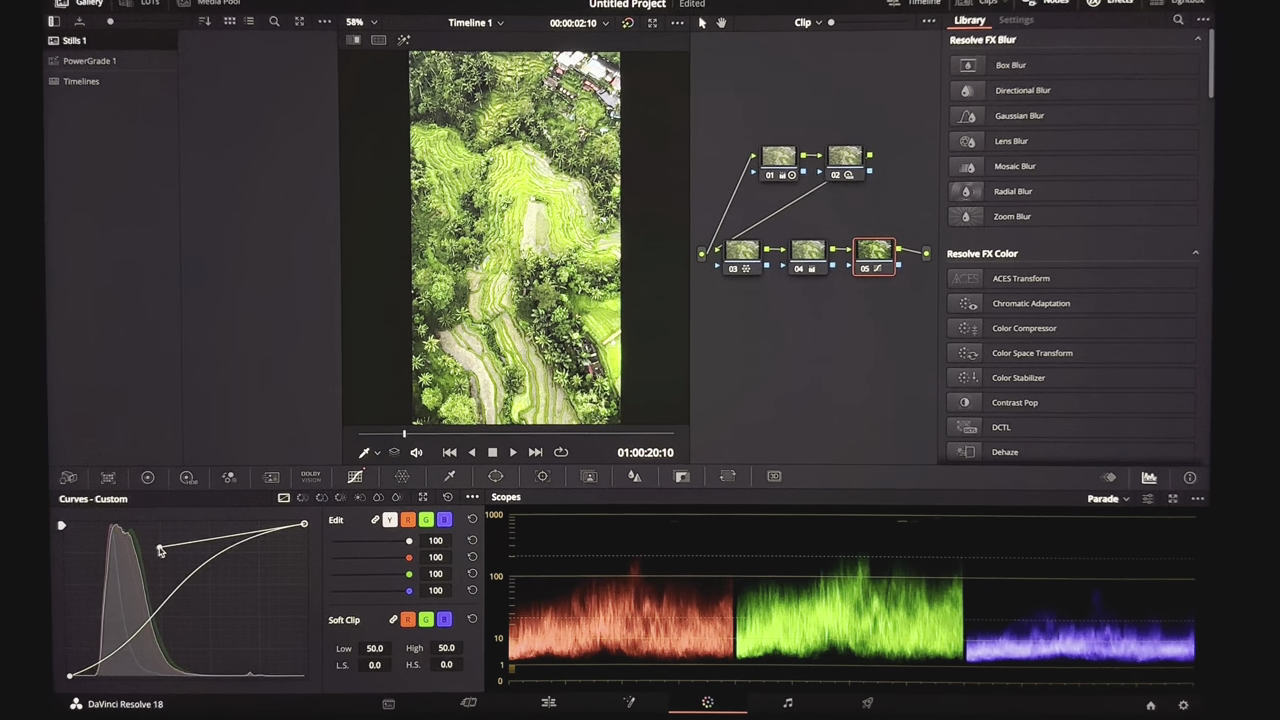
# - Set the primaries on node 05 to Lift -0.02, Gamma 0.02 and Gain 1.02
pyautogui.click(147, 480)
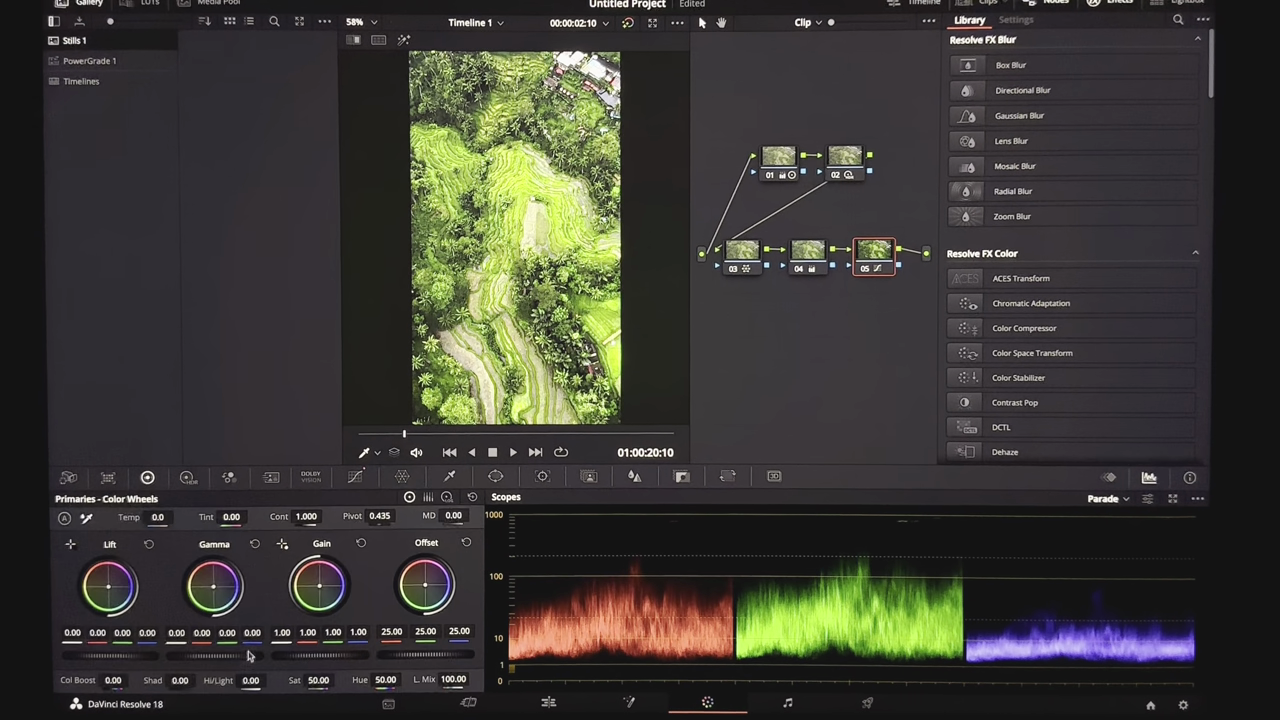
pyautogui.moveTo(231, 665); pyautogui.dragTo(295, 662)
pyautogui.moveTo(135, 658); pyautogui.dragTo(110, 665)
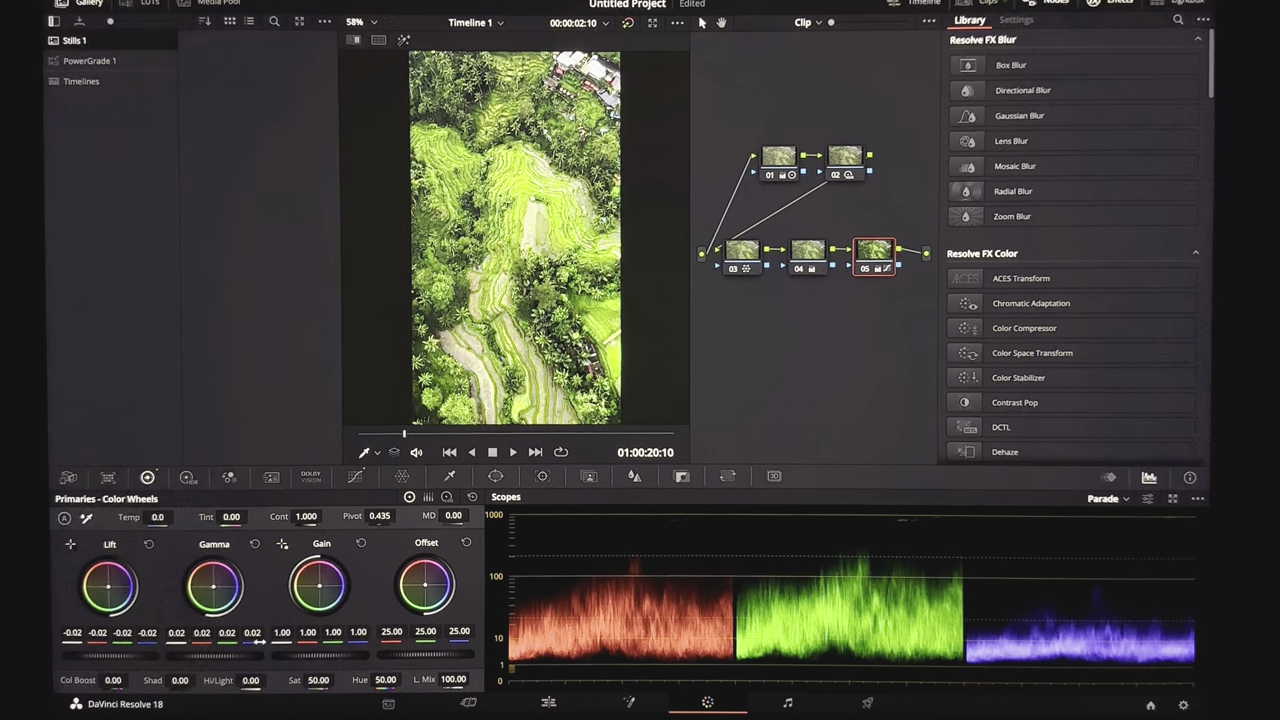
pyautogui.moveTo(336, 664); pyautogui.dragTo(295, 661)
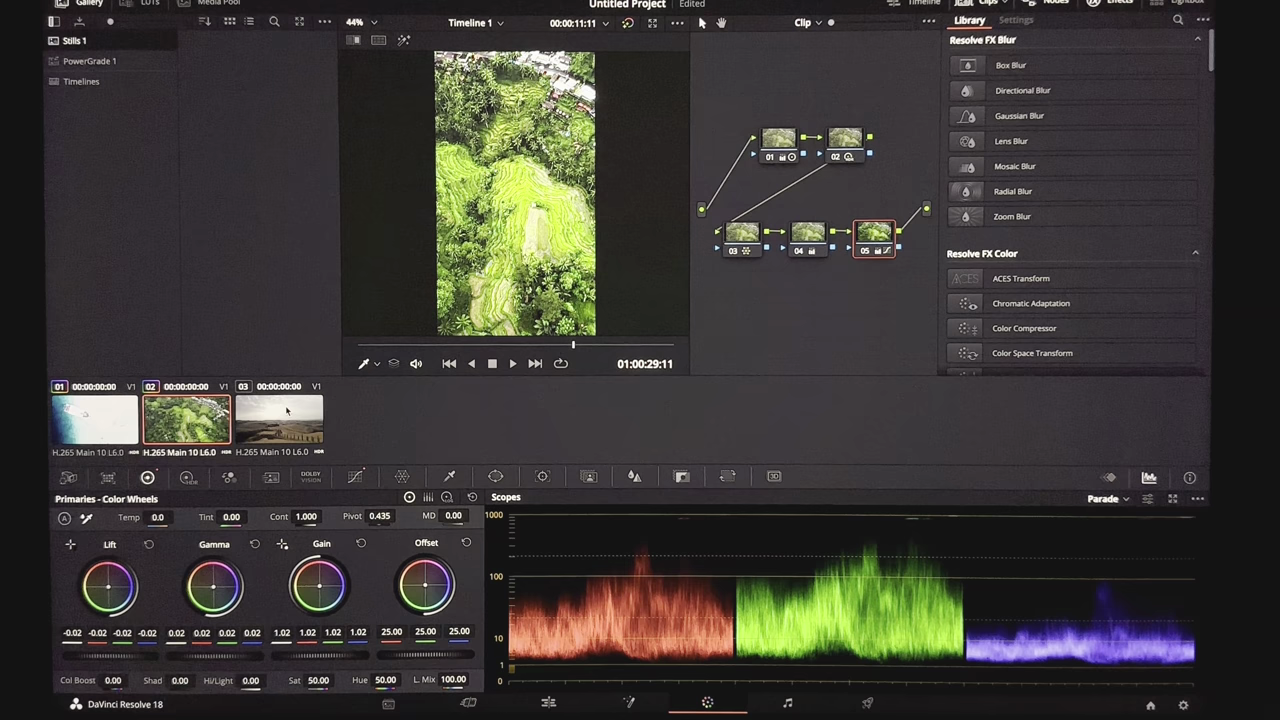
# - Switch to the third clip with the cypress hills and build a five-node serial chain, with nodes 03 to 05 in a second row
pyautogui.click(287, 410)
pyautogui.click(982, 4)
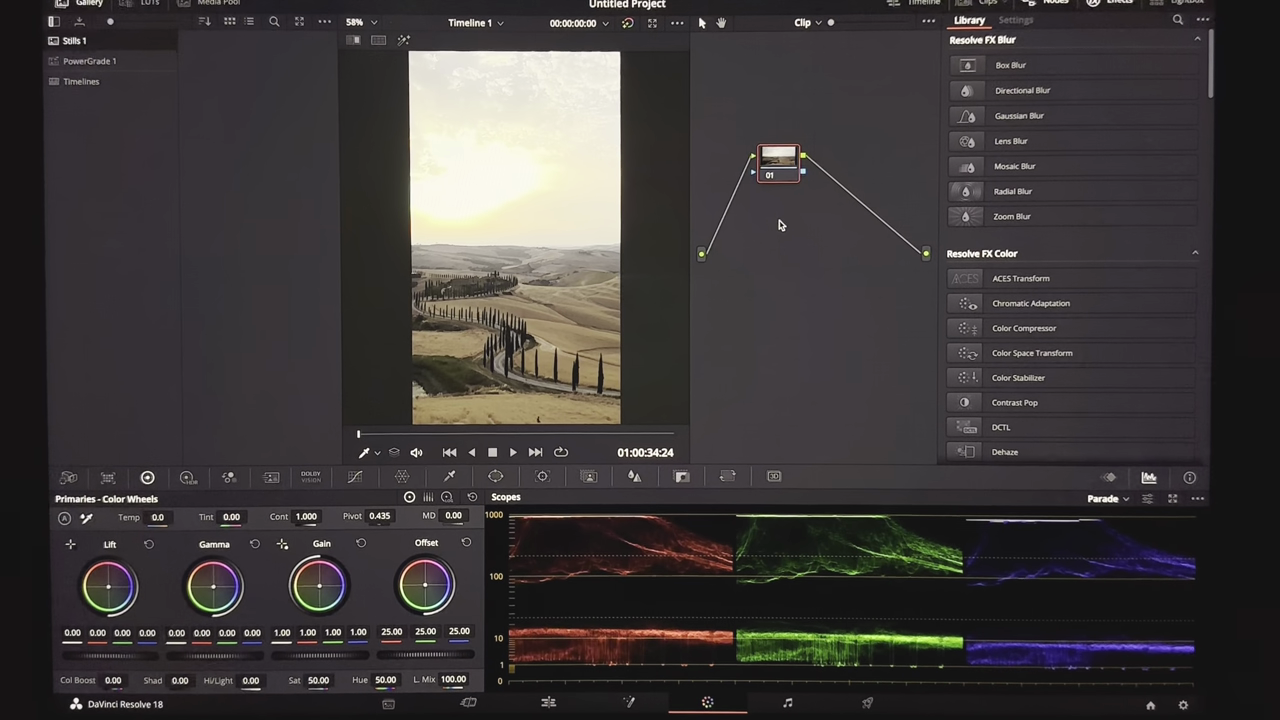
pyautogui.hotkey('alt', 'p')
pyautogui.hotkey('alt', 's')
pyautogui.hotkey('alt', 's')
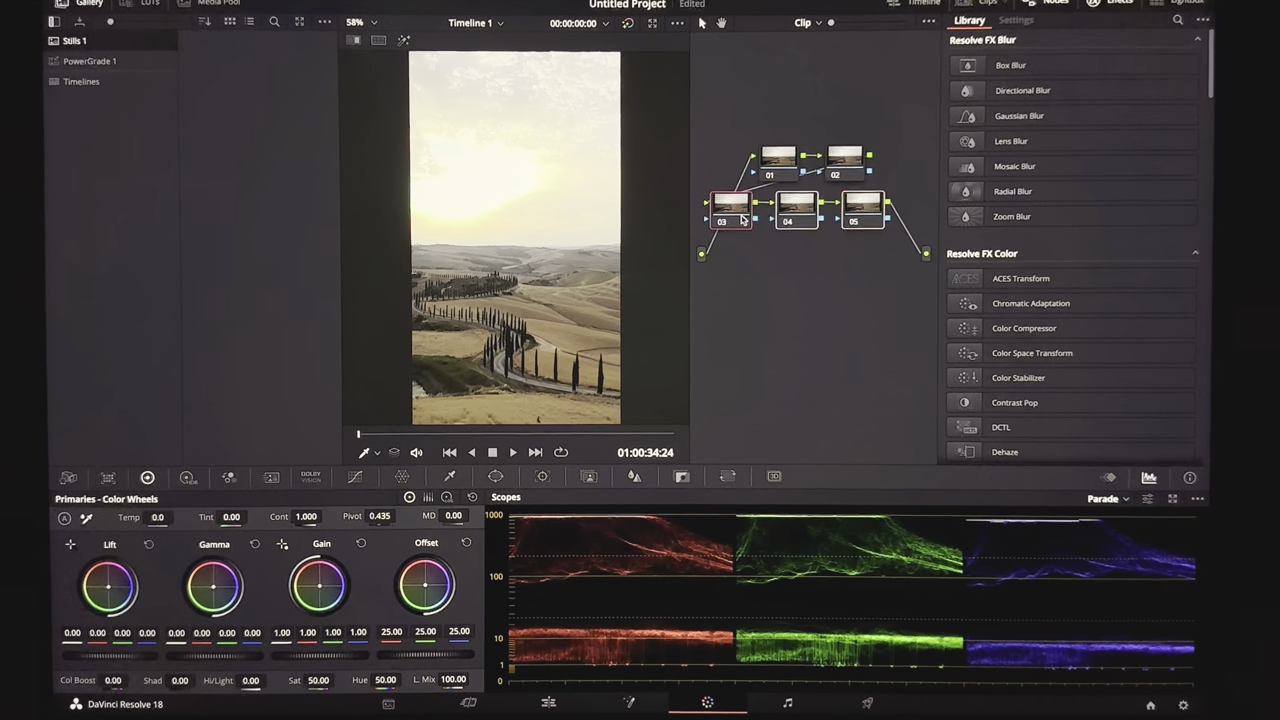
# - On node 01 of the cypress clip, set the primaries to Lift -0.08, Gamma 0.08 and Gain 1.08
pyautogui.click(773, 177)
pyautogui.moveTo(337, 660)
pyautogui.mouseDown()
pyautogui.moveTo(305, 655)
pyautogui.moveTo(352, 659)
pyautogui.mouseUp()
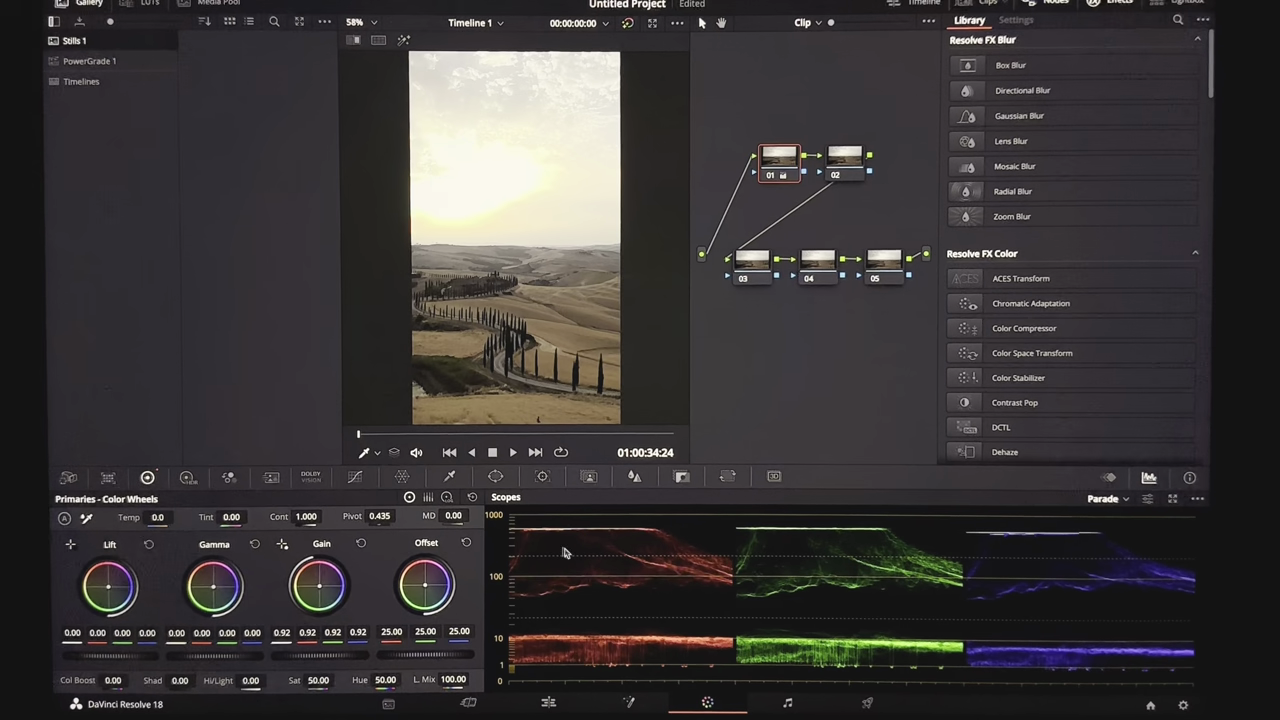
pyautogui.click(362, 544)
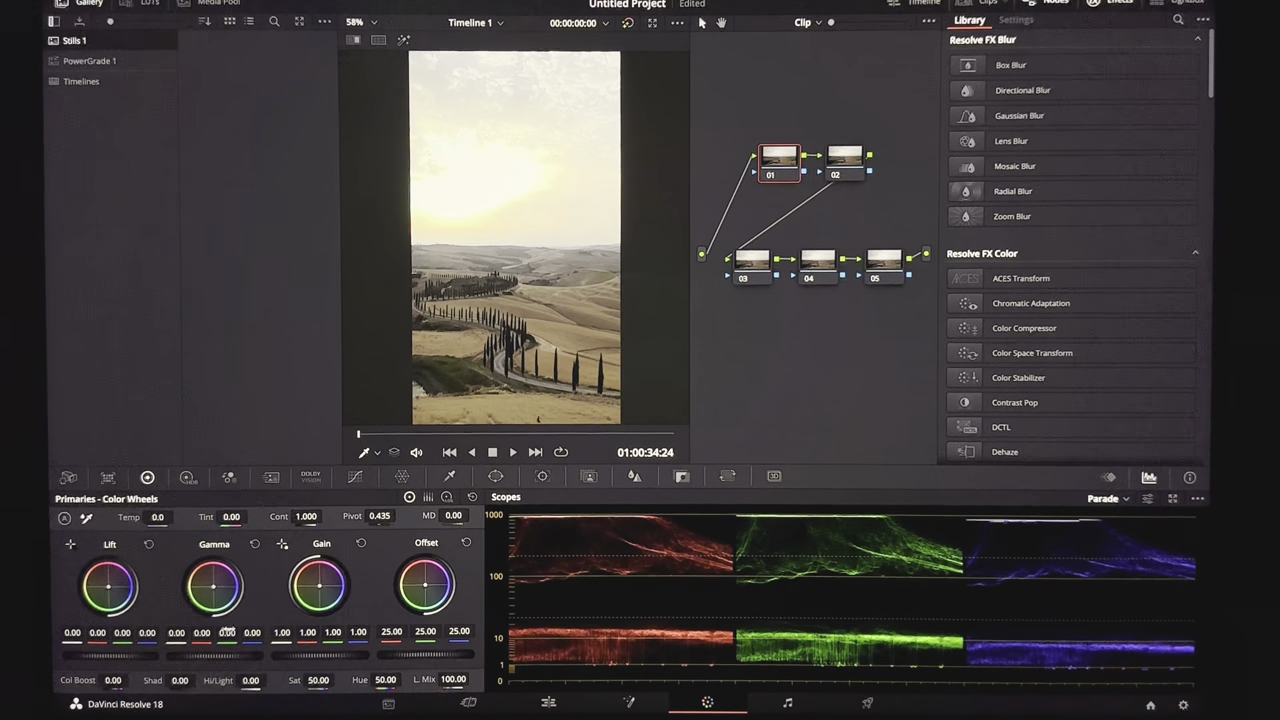
pyautogui.moveTo(130, 657); pyautogui.dragTo(97, 660)
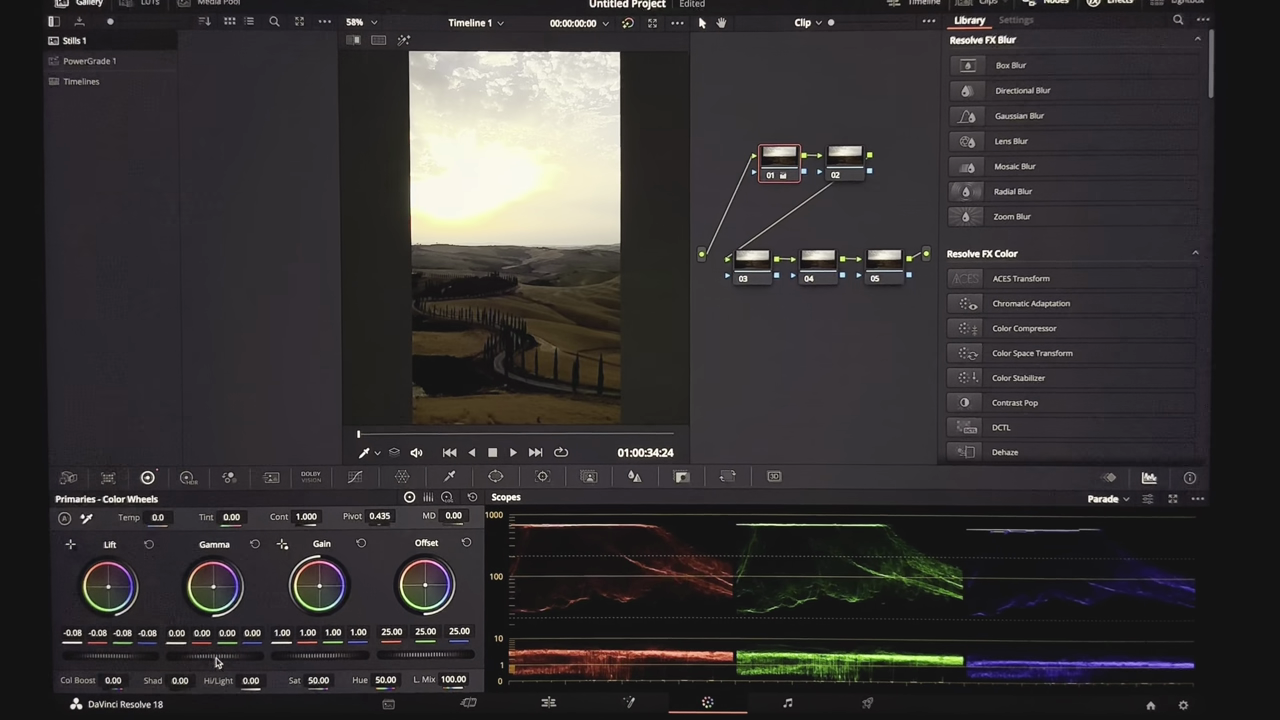
pyautogui.moveTo(216, 661); pyautogui.dragTo(416, 643)
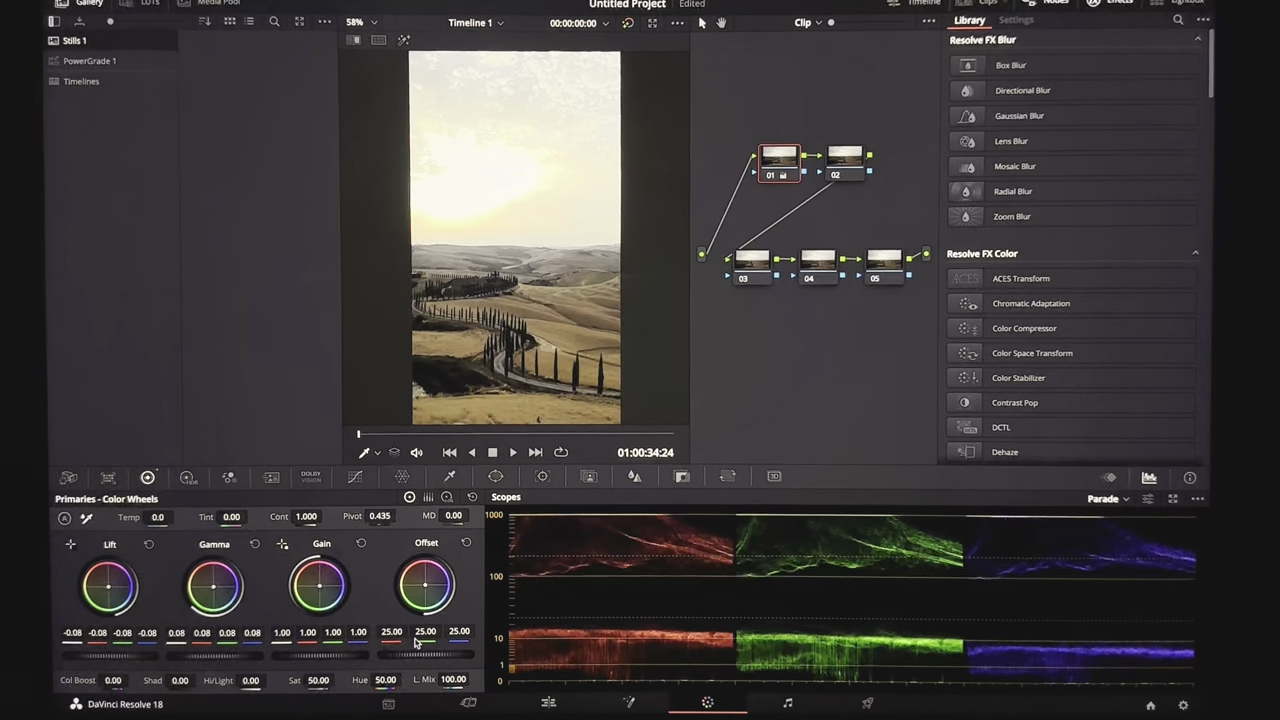
pyautogui.moveTo(336, 657); pyautogui.dragTo(369, 677)
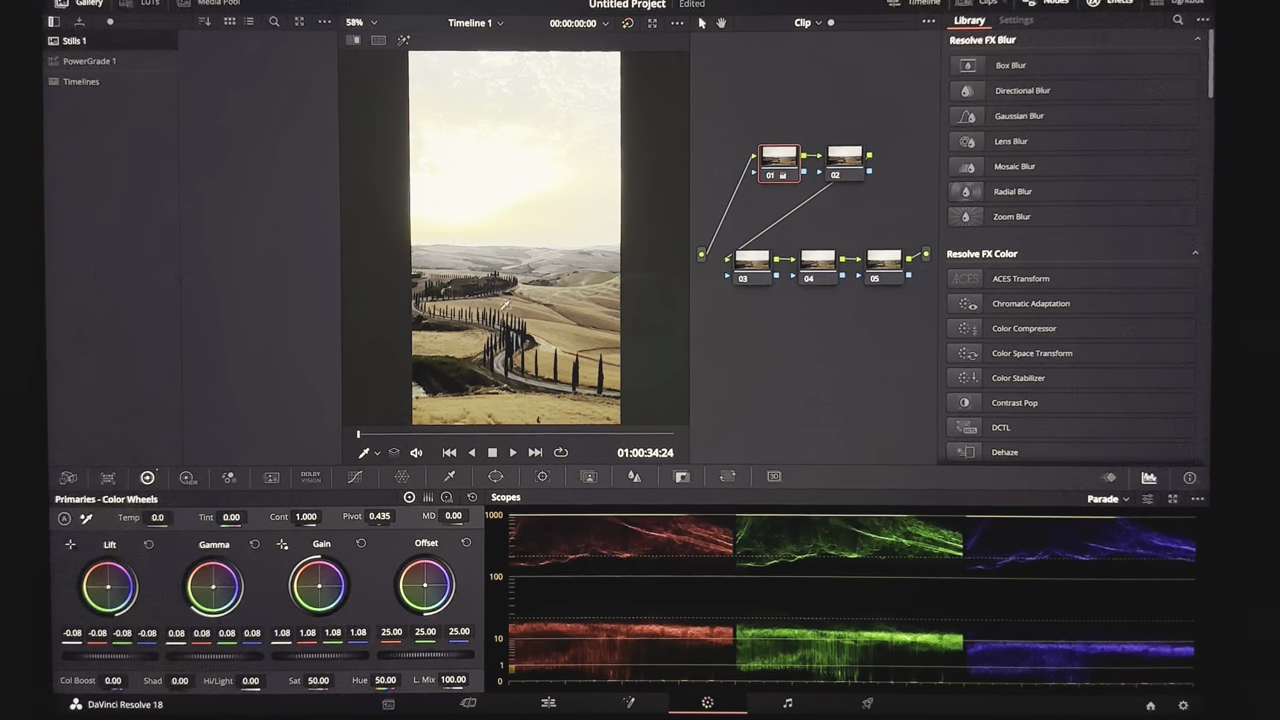
# - On node 02, increase the primary saturation and set the HDR Specular exposure to -0.92
pyautogui.hotkey('shift', "'")
pyautogui.moveTo(318, 683); pyautogui.dragTo(352, 682)
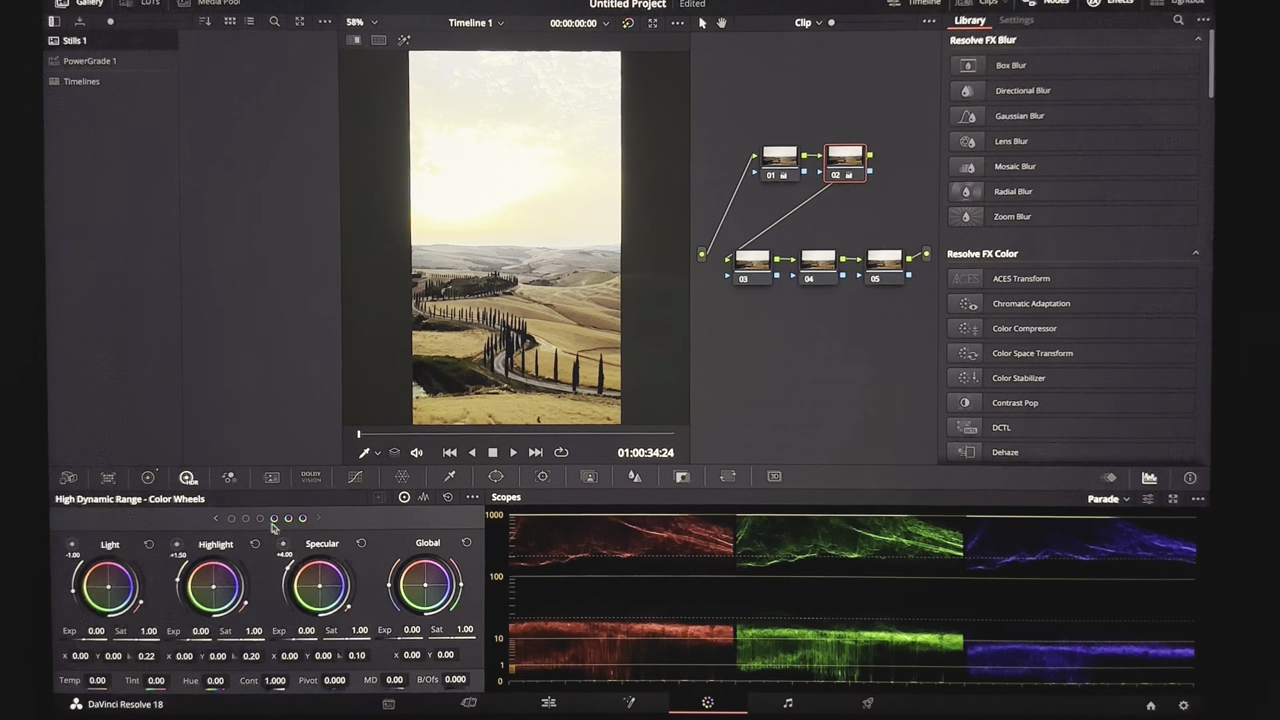
pyautogui.moveTo(305, 630); pyautogui.dragTo(262, 630)
pyautogui.moveTo(778, 340); pyautogui.dragTo(632, 372)
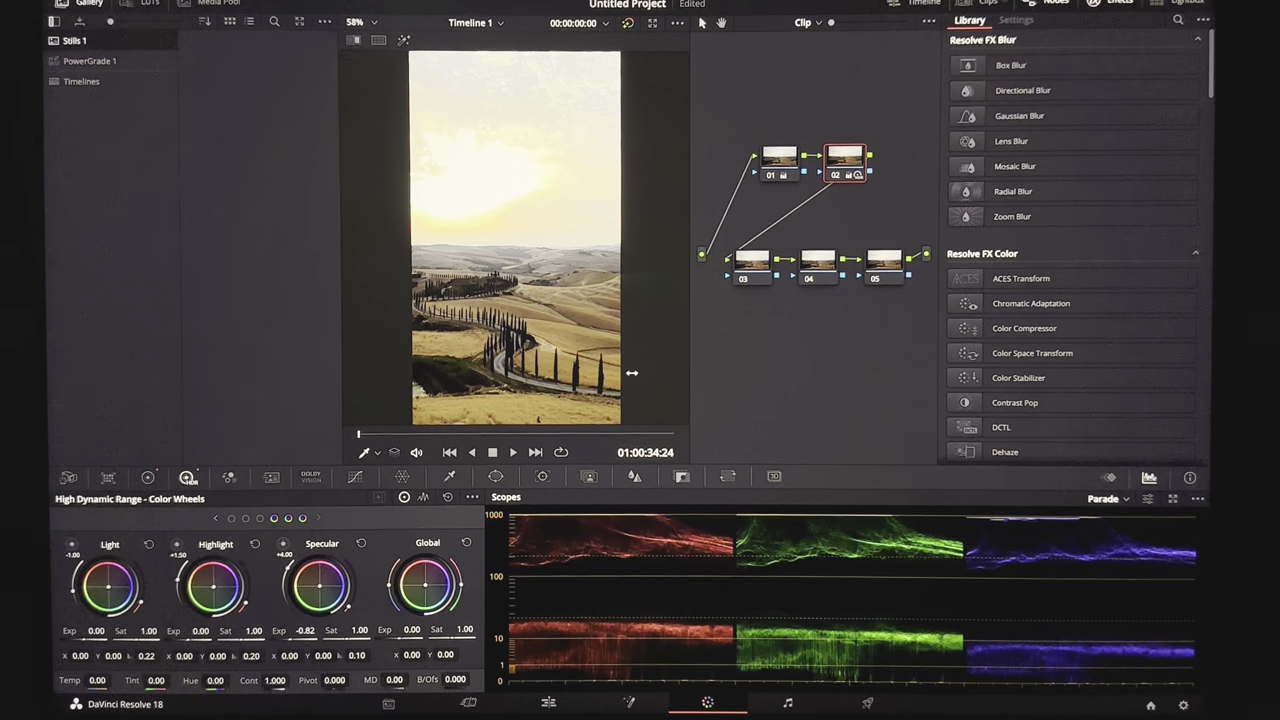
pyautogui.moveTo(630, 396); pyautogui.dragTo(610, 402)
pyautogui.moveTo(499, 424); pyautogui.dragTo(512, 424)
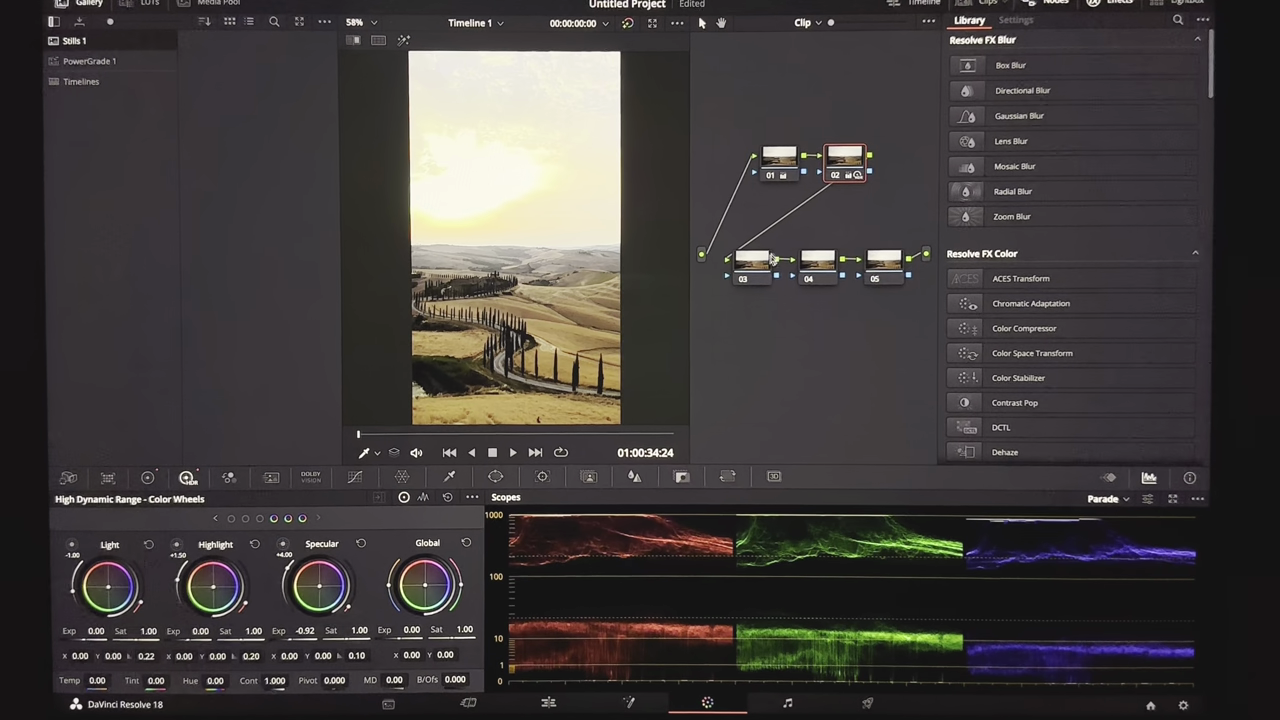
# - On node 03, add a gradient window covering the hills, rotated 180.00 with tilt 48.65 and softness 1.04
pyautogui.hotkey('shift', "'")
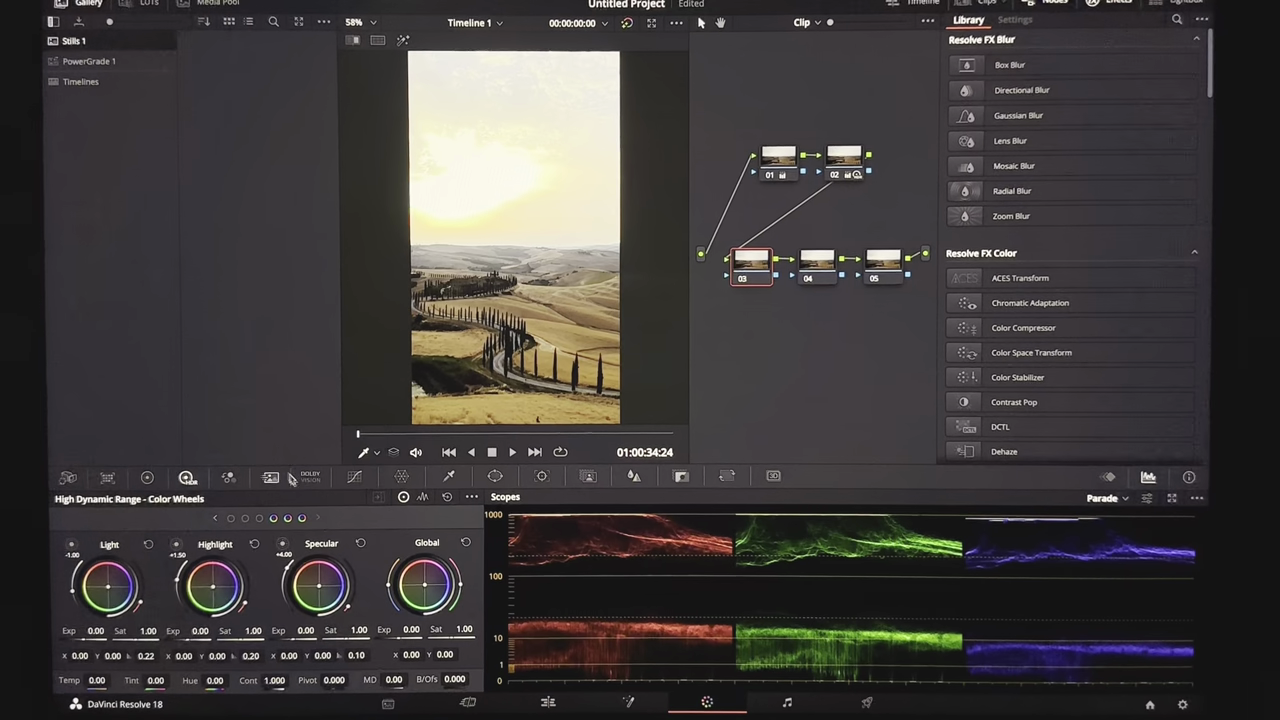
pyautogui.click(401, 476)
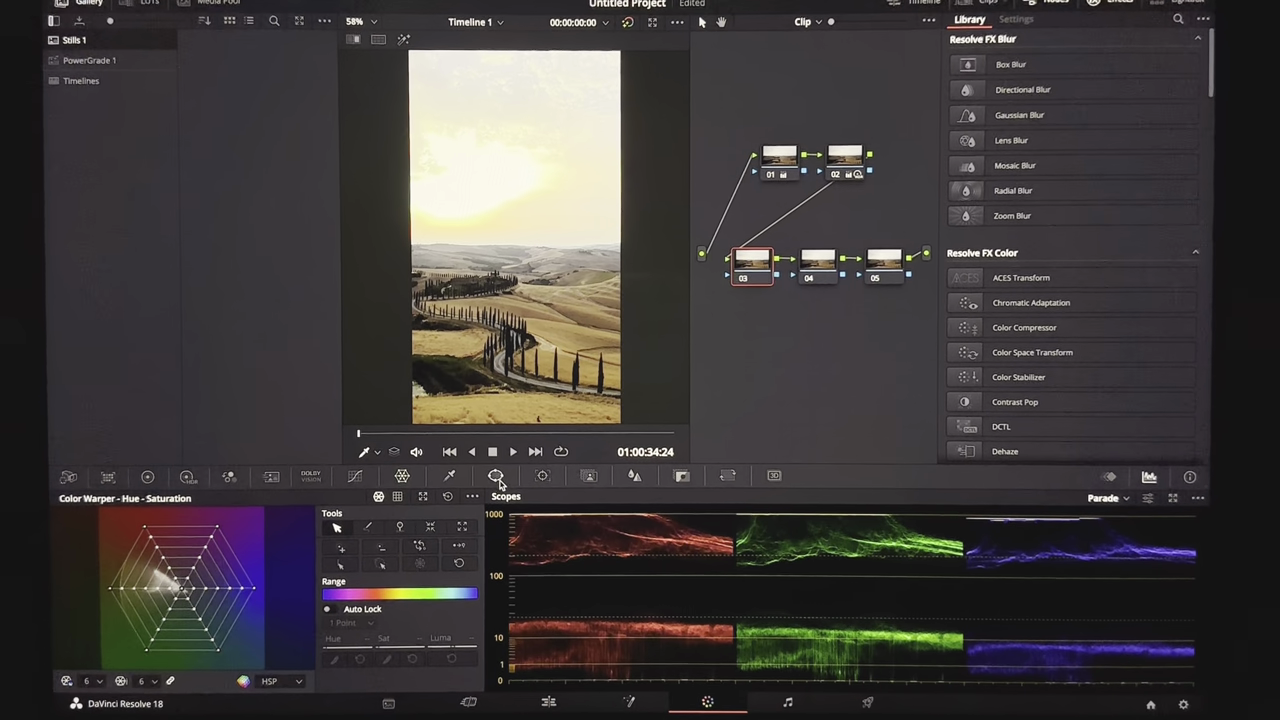
pyautogui.click(496, 477)
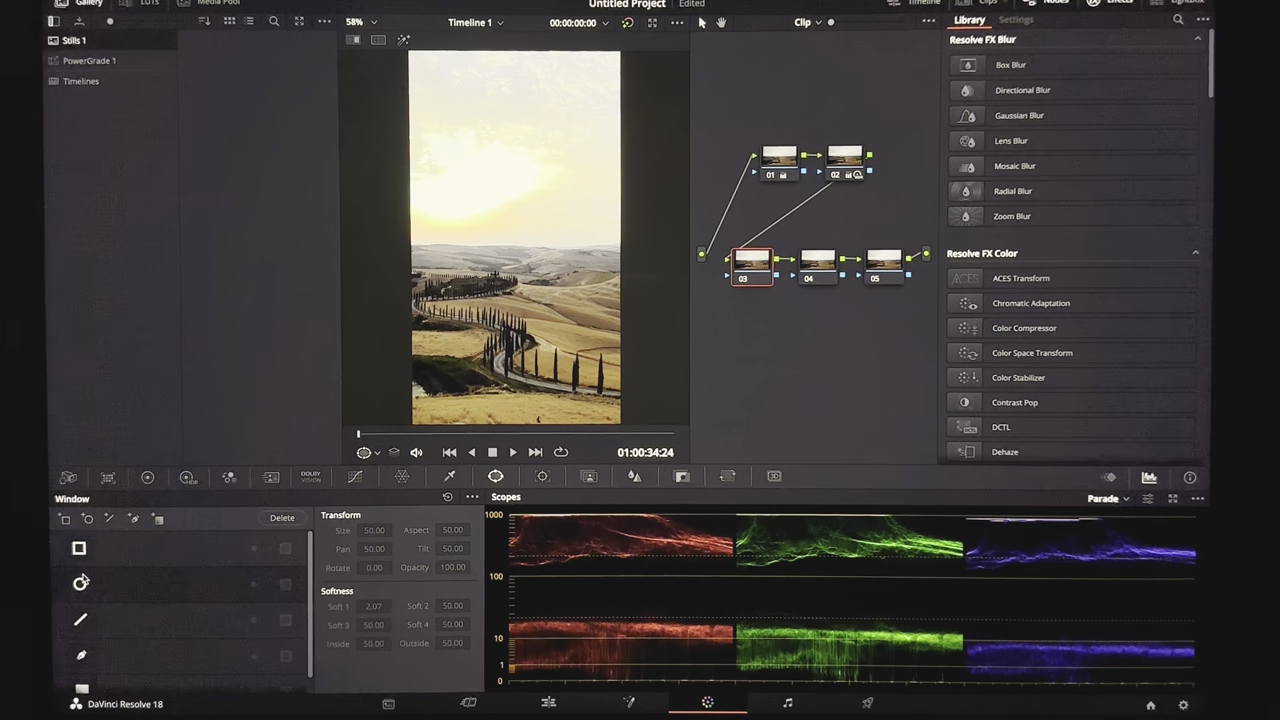
pyautogui.scroll(-1, 83, 590)
pyautogui.click(82, 675)
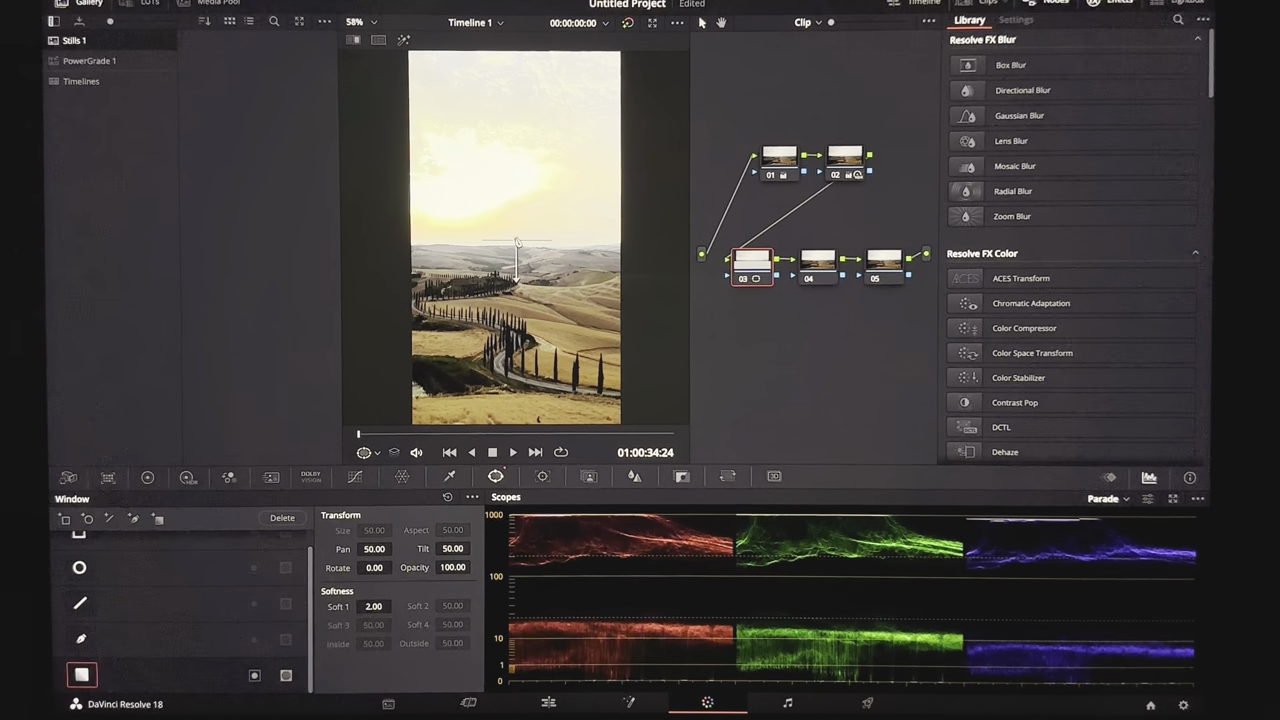
pyautogui.moveTo(516, 245)
pyautogui.mouseDown()
pyautogui.moveTo(516, 310)
pyautogui.moveTo(513, 240)
pyautogui.mouseUp()
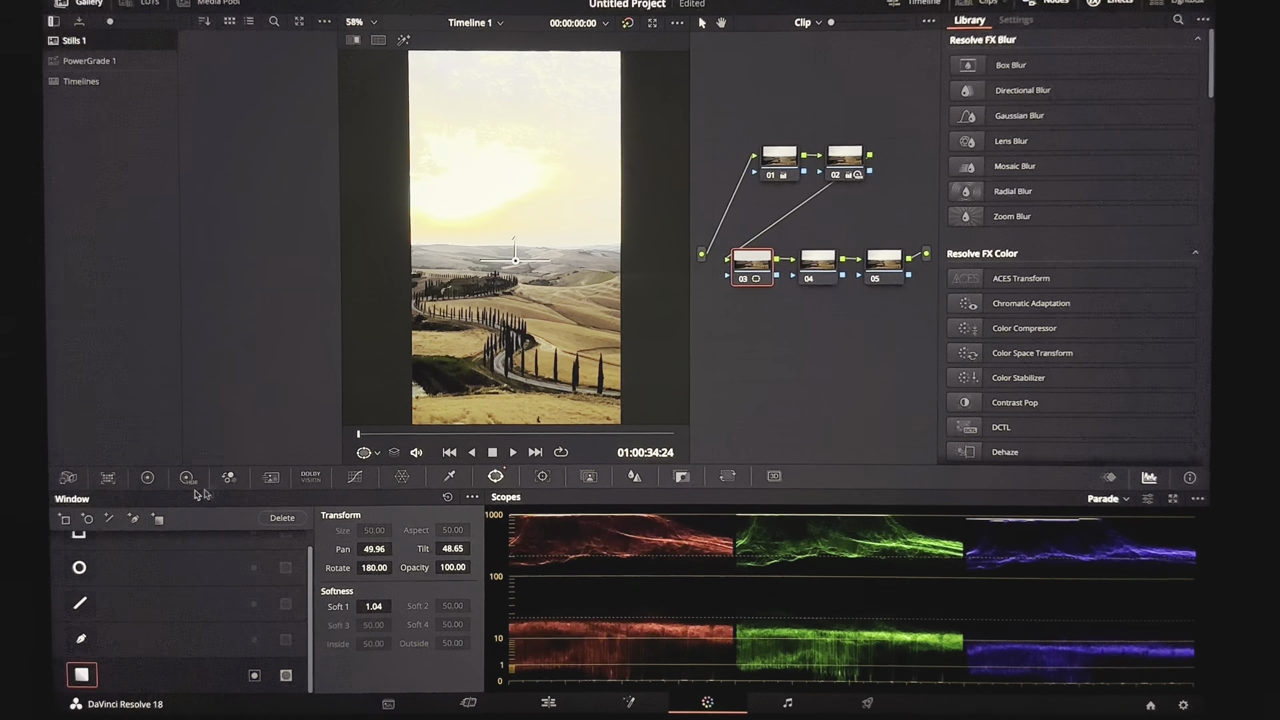
# - Warp the hills' yellow-orange tones on node 03 with the Color Warper to Hue 0.89 and Sat 0.99
pyautogui.click(147, 477)
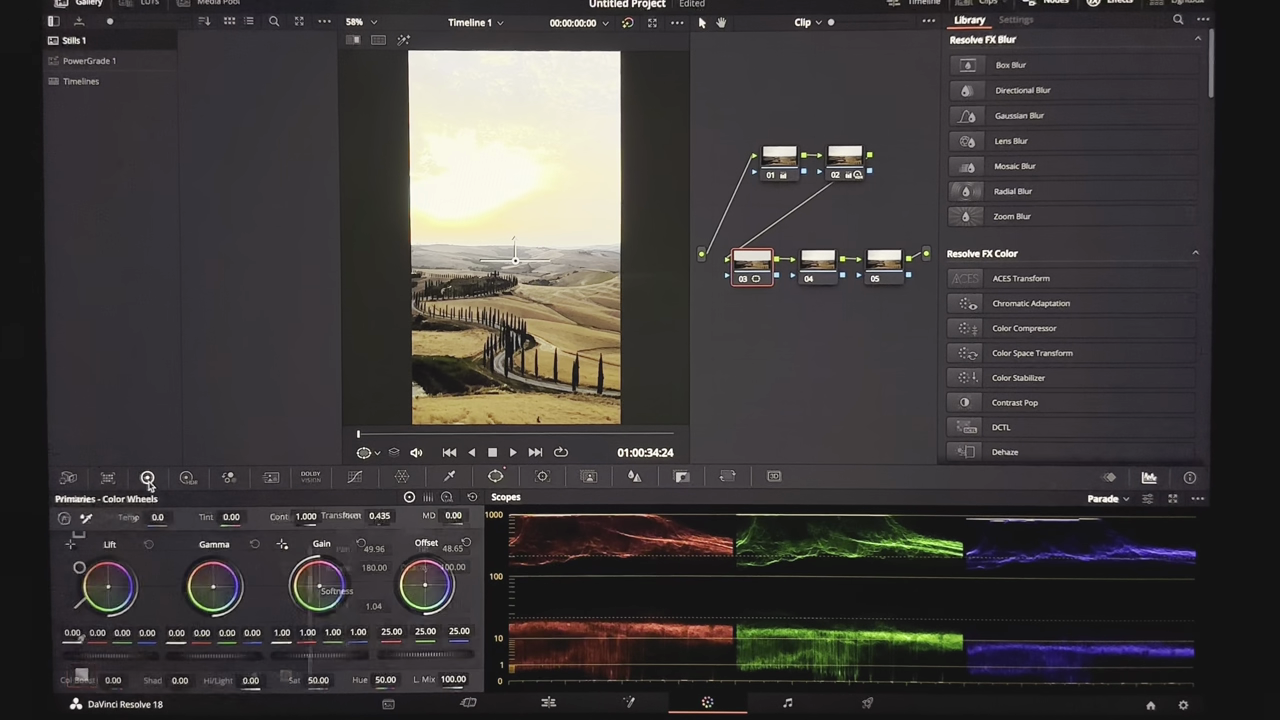
pyautogui.click(401, 477)
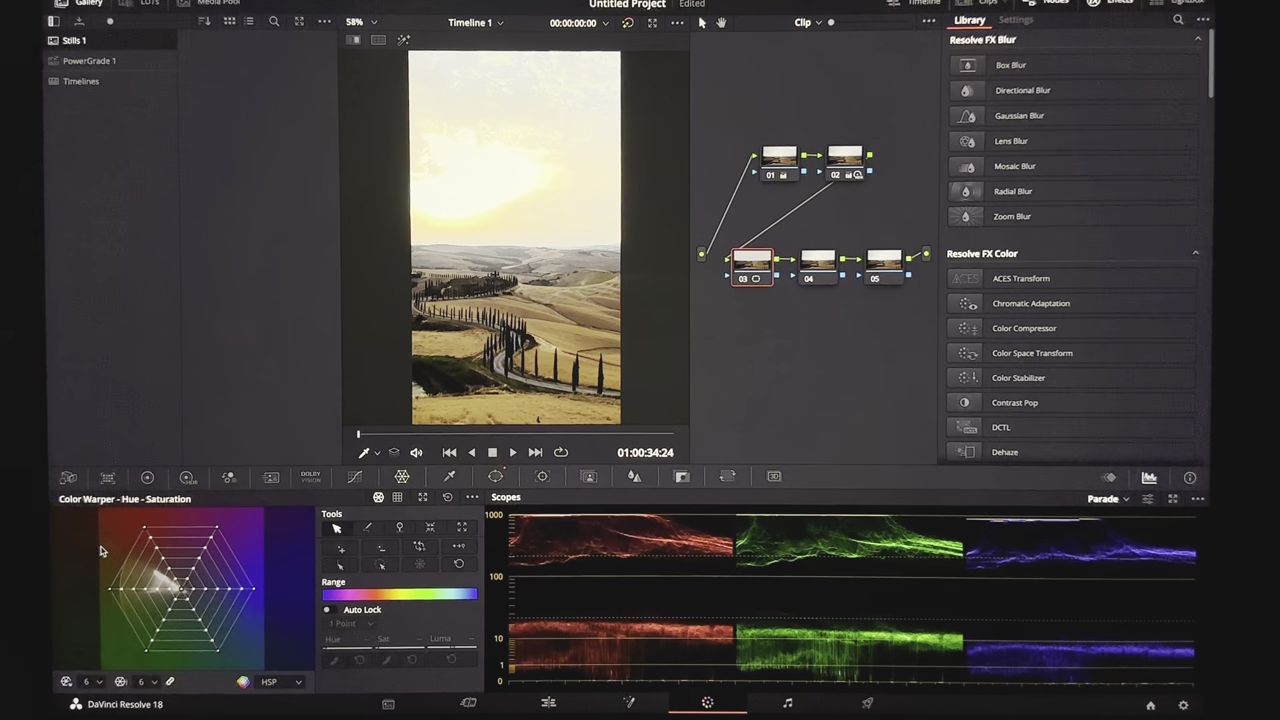
pyautogui.moveTo(147, 592); pyautogui.dragTo(124, 570)
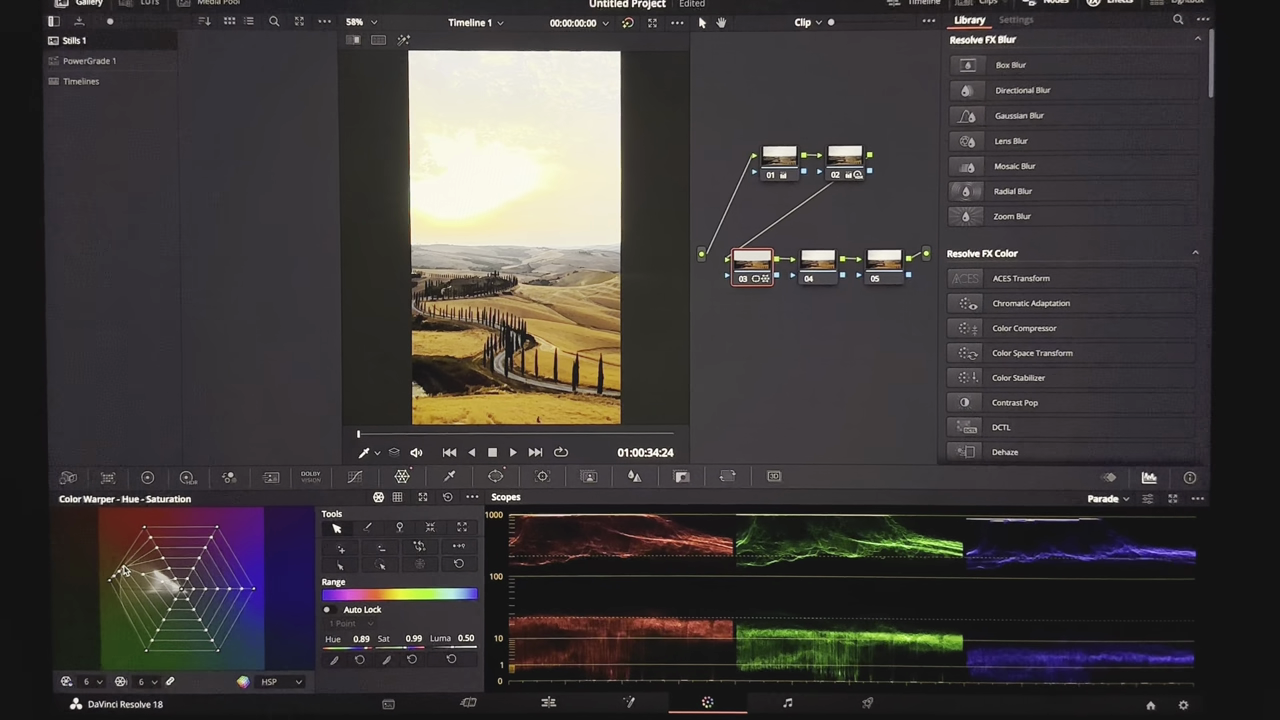
# - On node 04, add a gradient window covering the sky, with pan 50.04, tilt 50.59 and softness 1.28
pyautogui.hotkey('shift', "'")
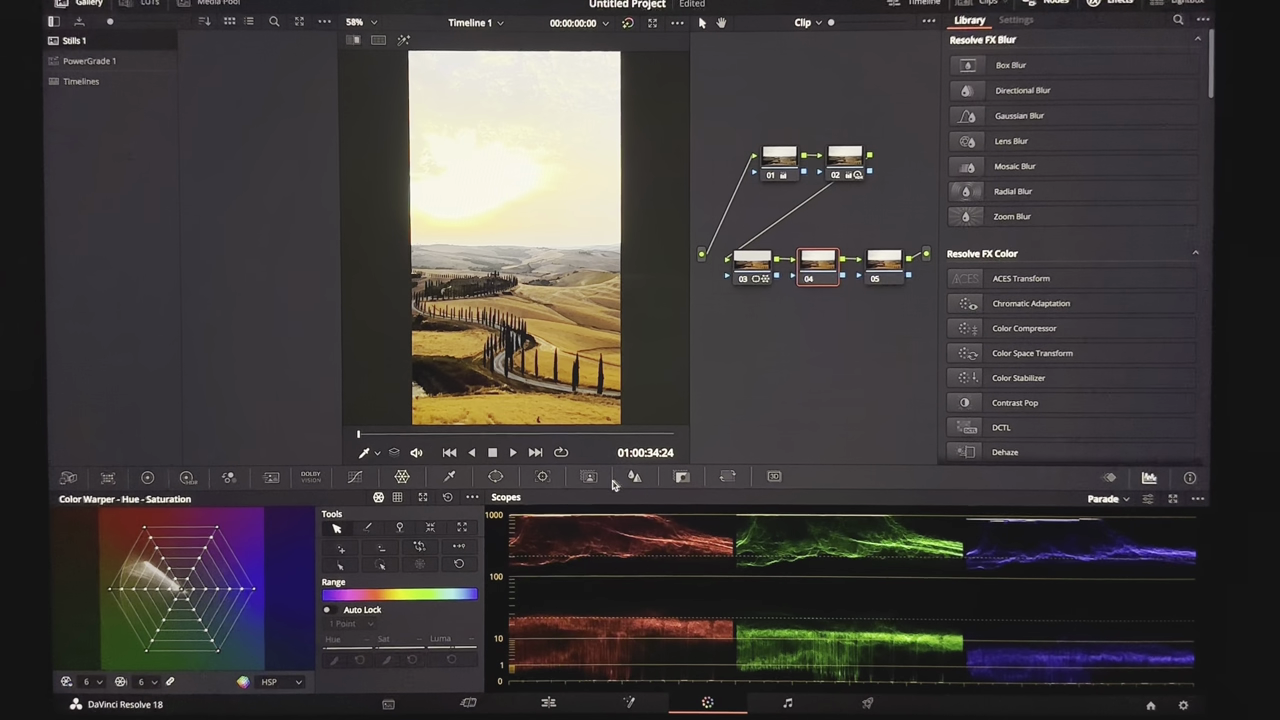
pyautogui.click(681, 476)
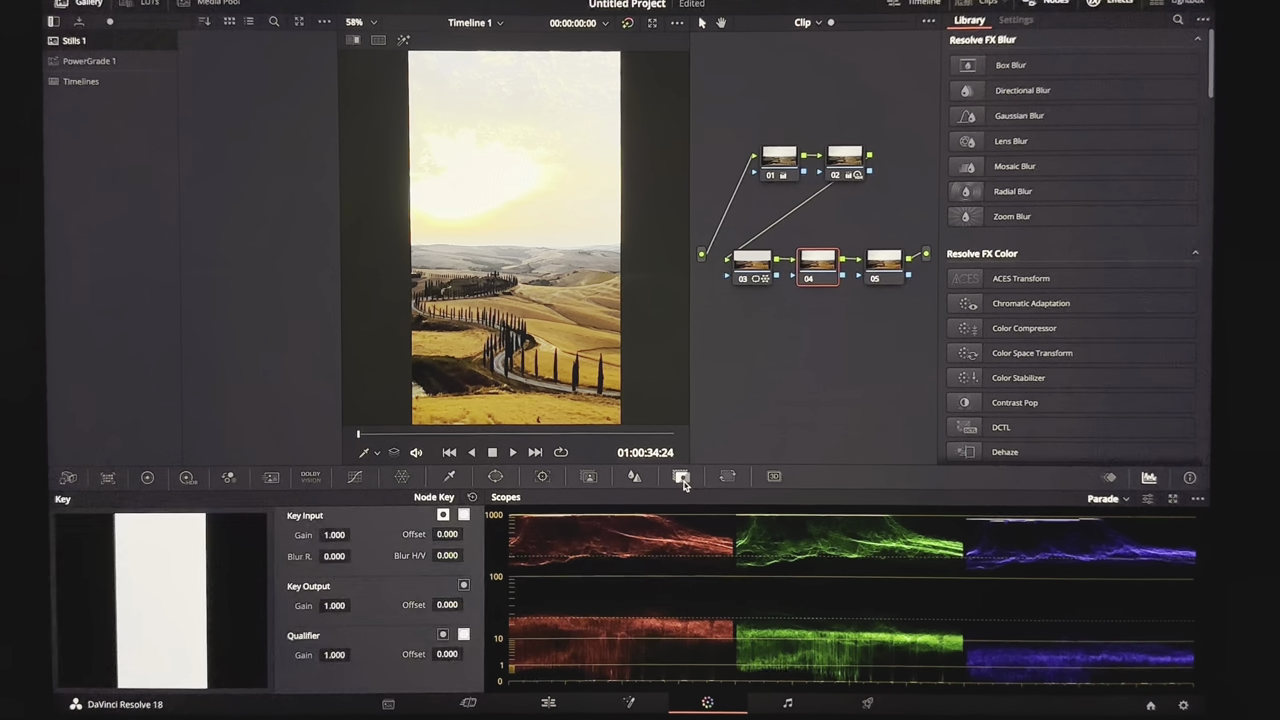
pyautogui.click(495, 476)
pyautogui.click(82, 676)
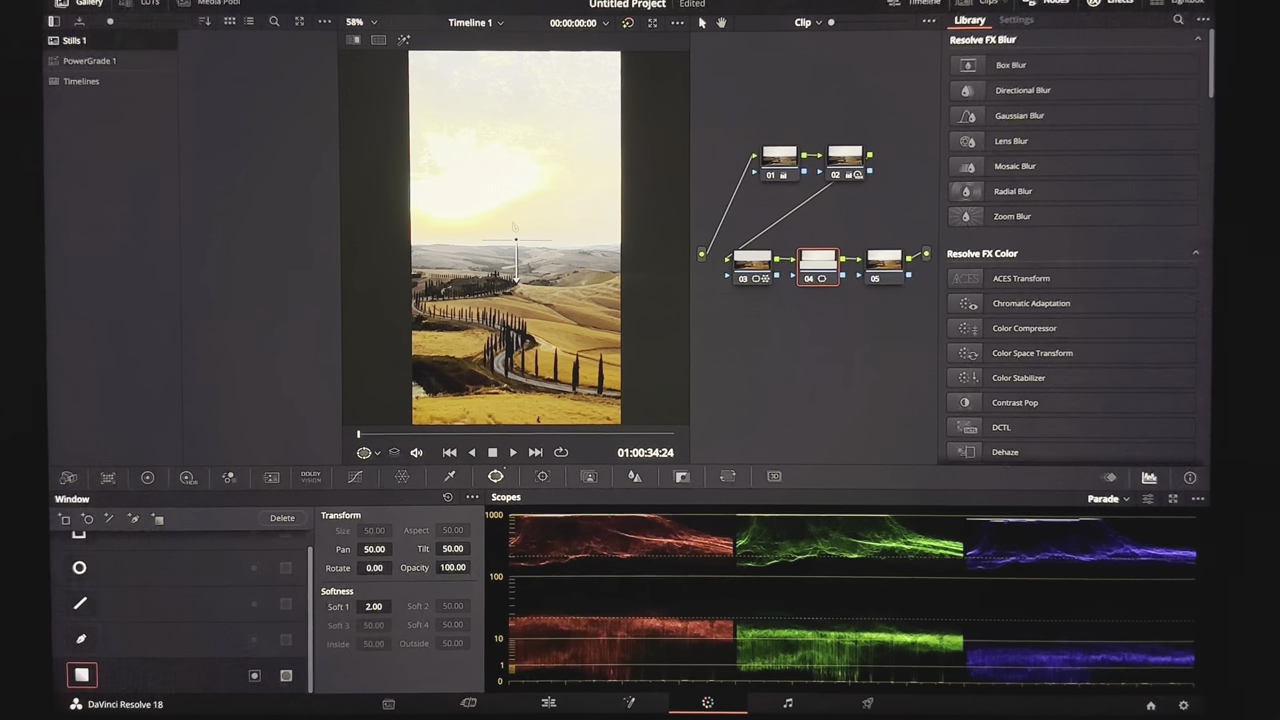
pyautogui.moveTo(517, 250)
pyautogui.mouseDown()
pyautogui.moveTo(515, 268)
pyautogui.moveTo(515, 254)
pyautogui.mouseUp()
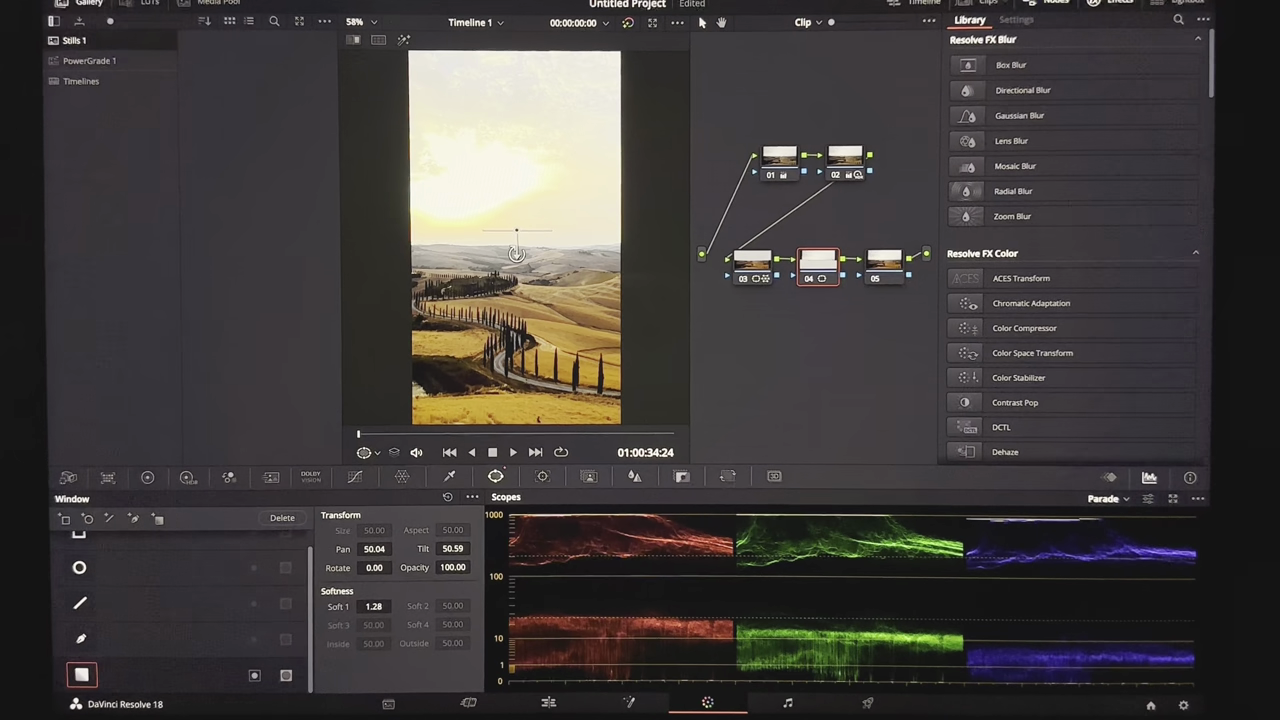
# - Tint the sky on node 04 with Gamma red -0.01 and blue 0.01, and Gain red 1.02 and blue 0.97
pyautogui.click(147, 478)
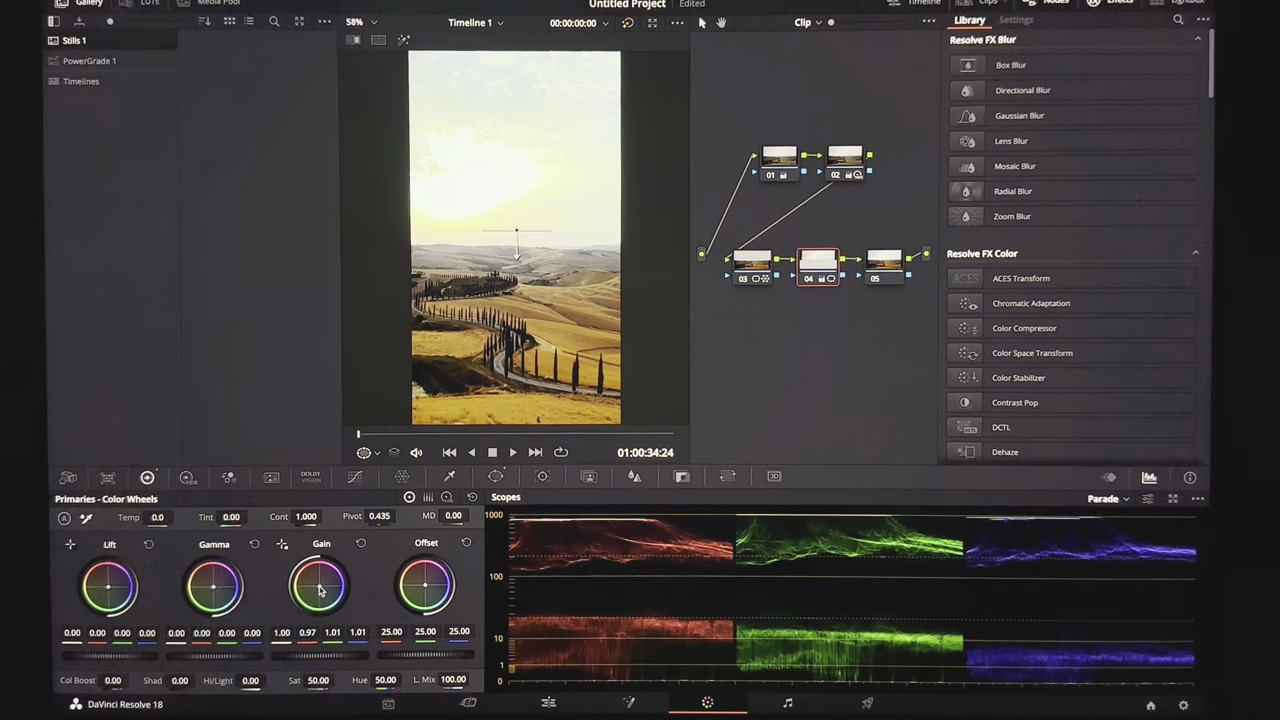
pyautogui.moveTo(215, 589); pyautogui.dragTo(218, 594)
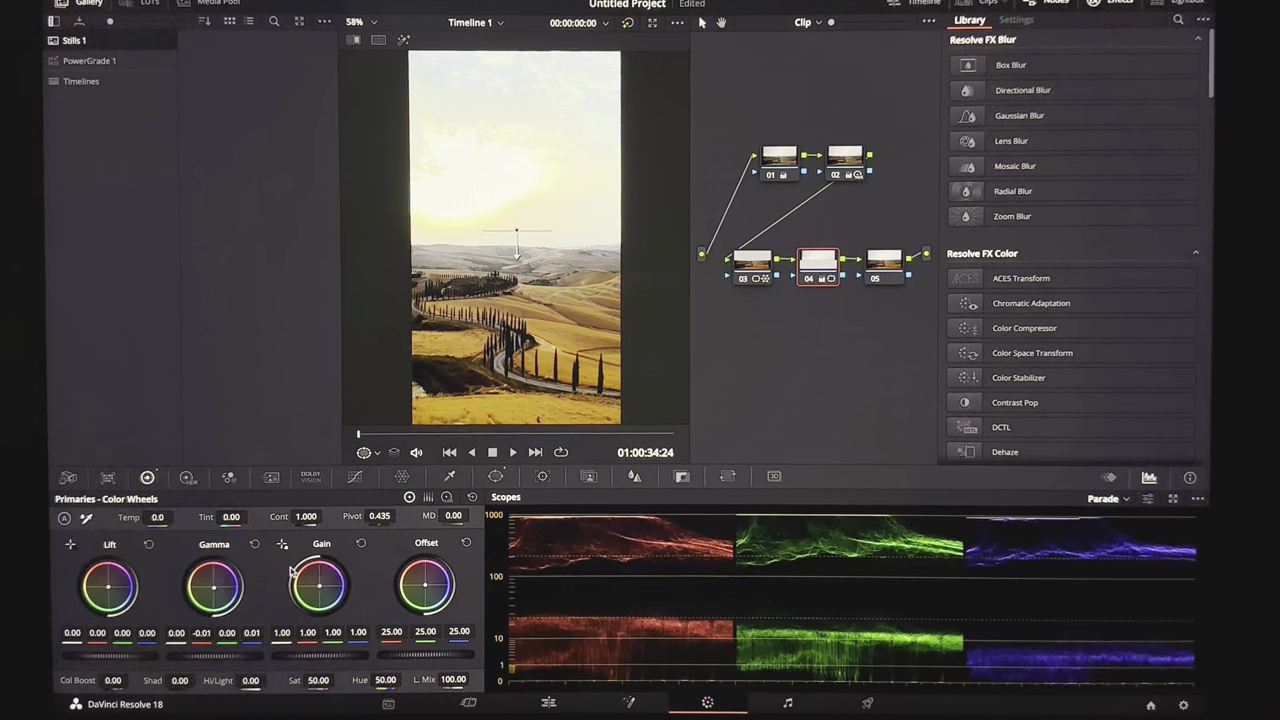
pyautogui.moveTo(320, 591); pyautogui.dragTo(317, 589)
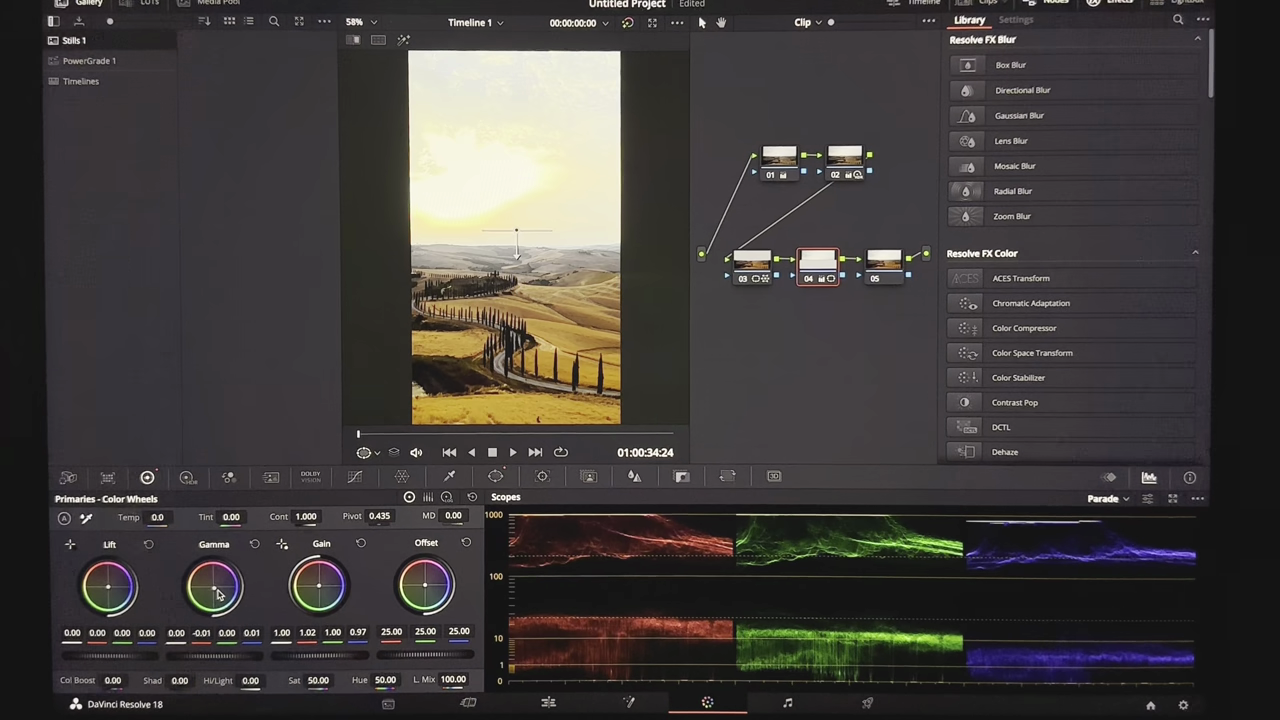
# - On node 05, raise Gamma to 0.07, then reduce the HDR Light exposure and the primary Lift to restore contrast
pyautogui.click(899, 268)
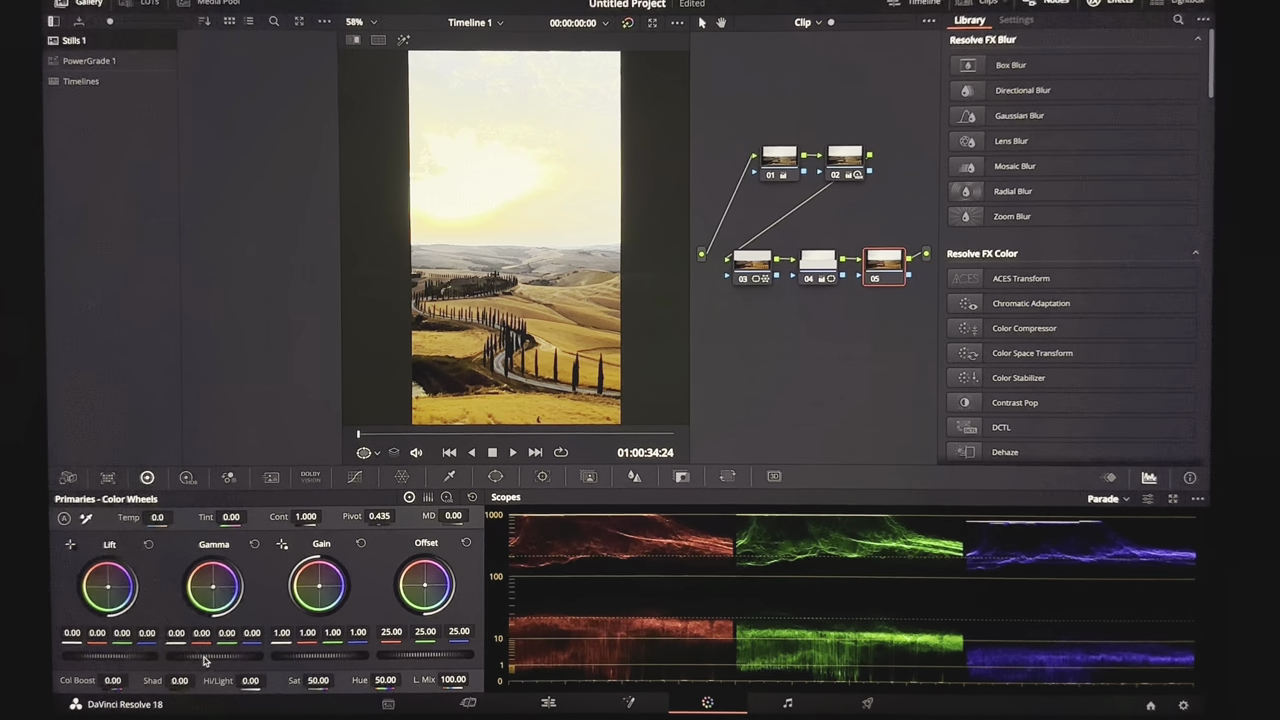
pyautogui.moveTo(208, 658); pyautogui.dragTo(400, 626)
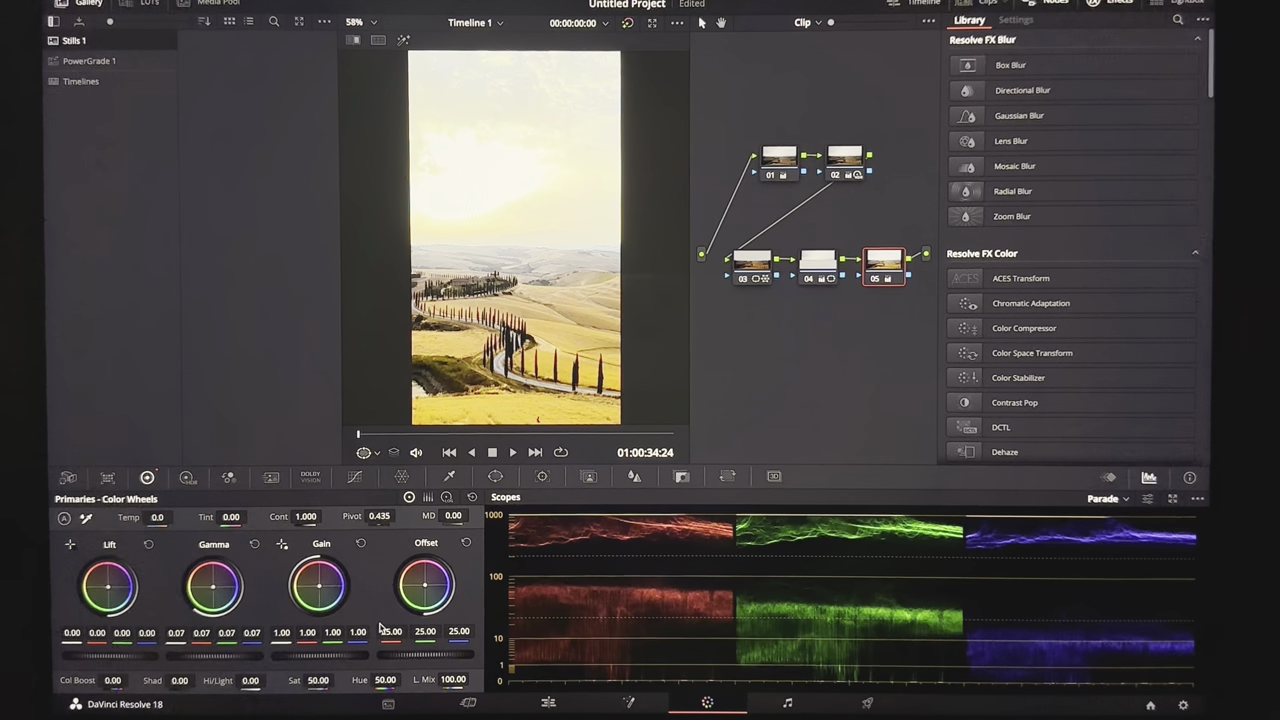
pyautogui.click(187, 478)
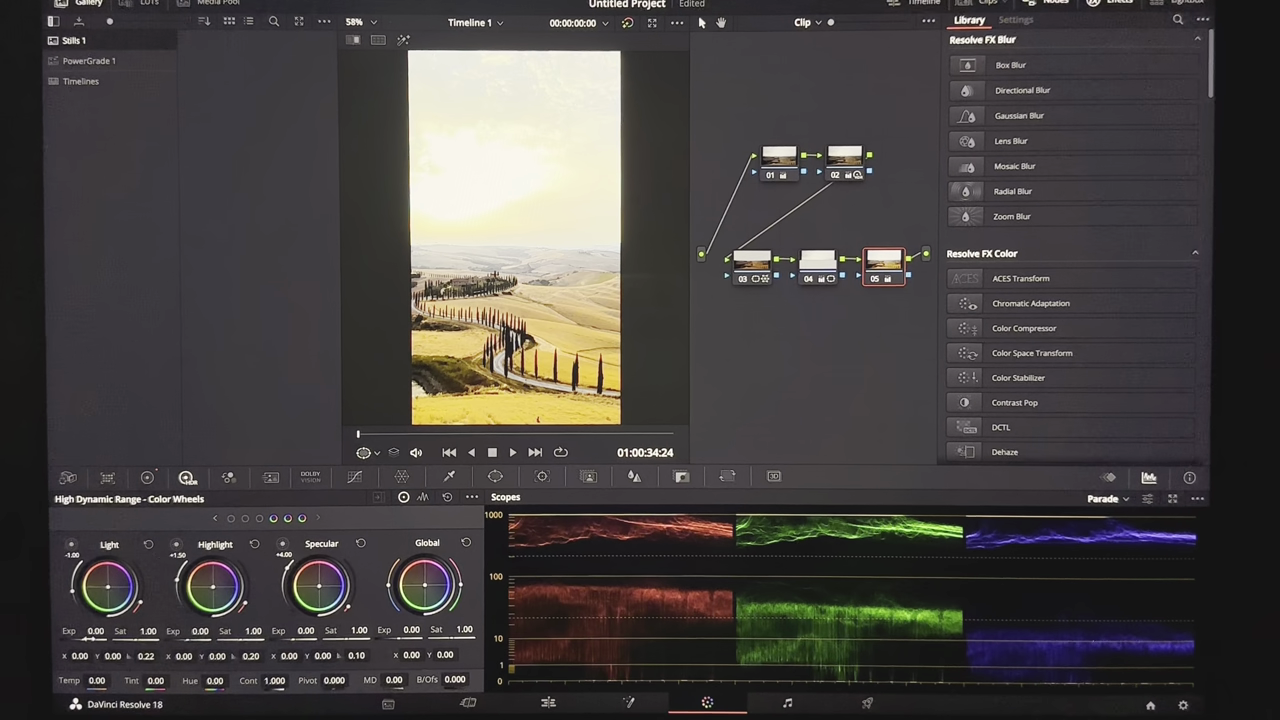
pyautogui.moveTo(94, 631); pyautogui.dragTo(467, 397)
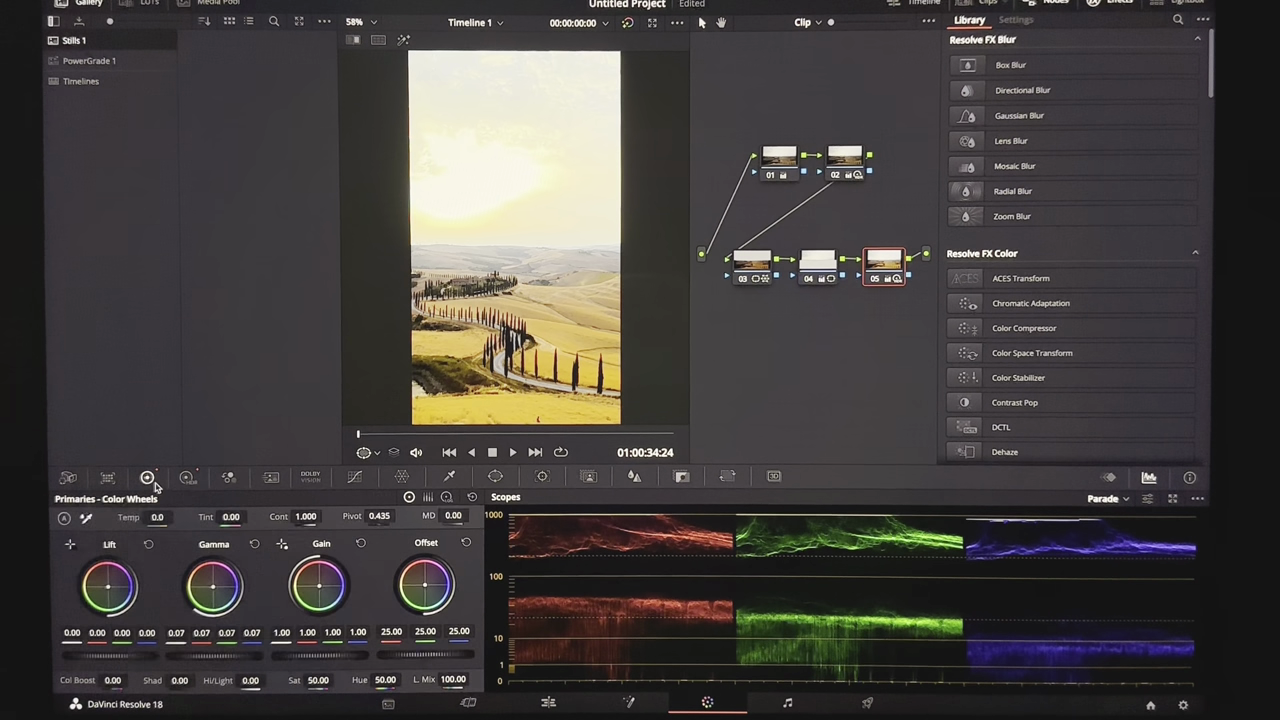
pyautogui.moveTo(140, 656); pyautogui.dragTo(628, 346)
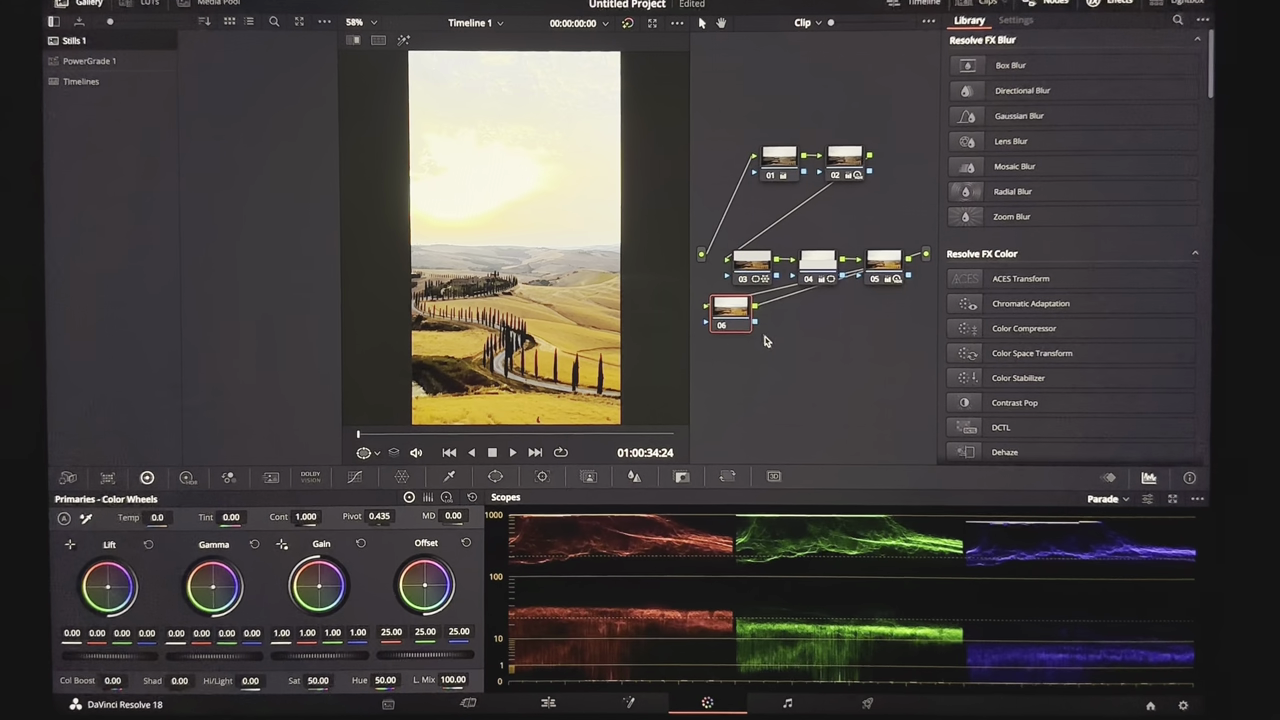
# - Add serial node 06 in a third row and reduce the saturation of the hills' yellow with the Hue Vs Sat curve
pyautogui.hotkey('alt', 'o')
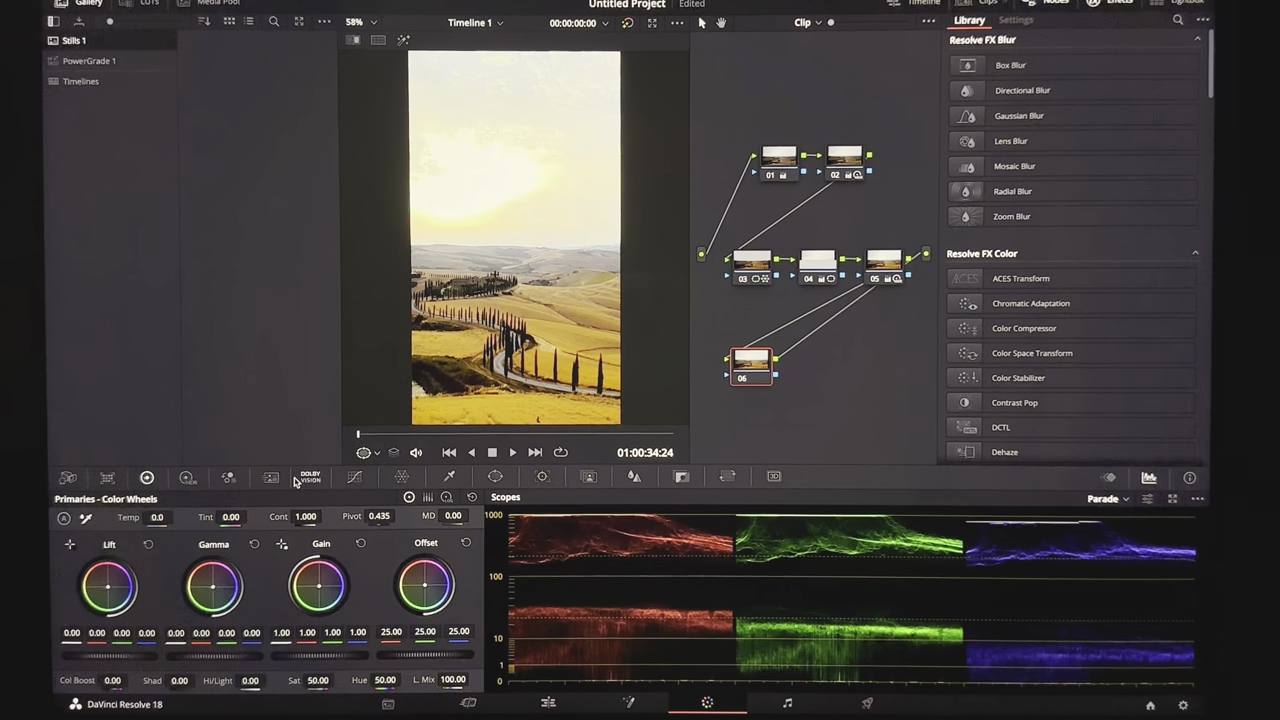
pyautogui.click(354, 477)
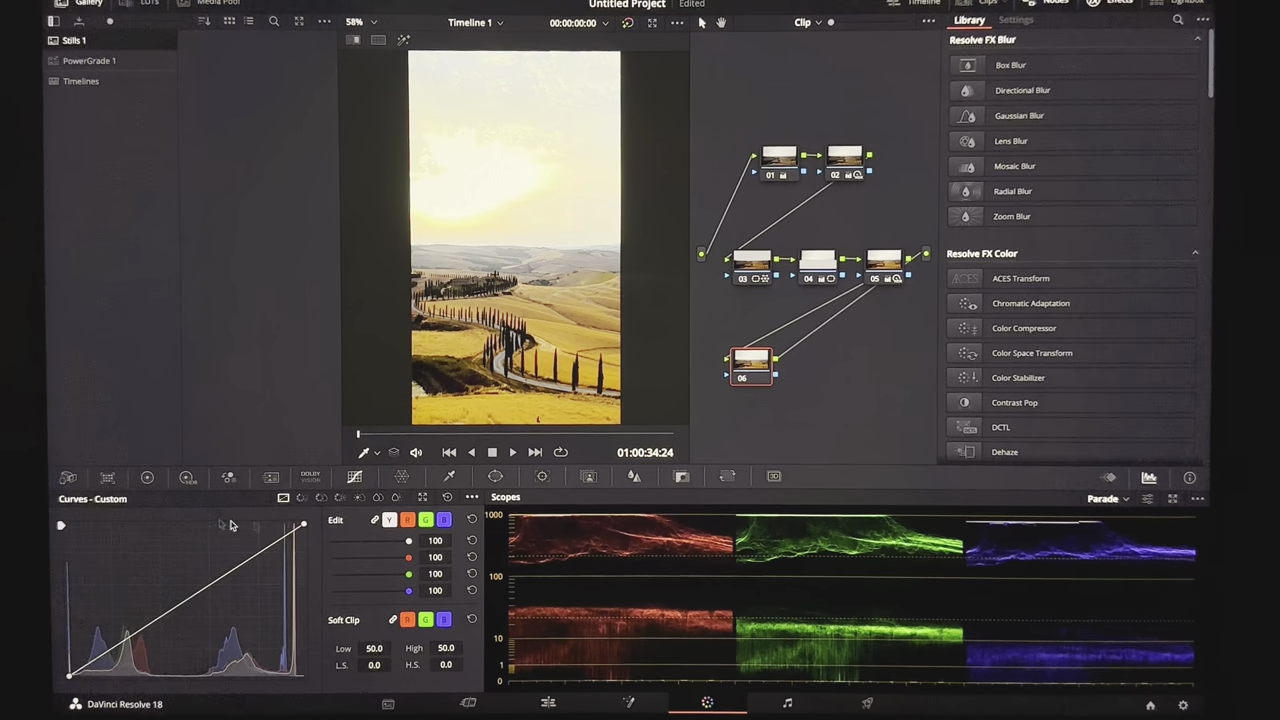
pyautogui.click(321, 497)
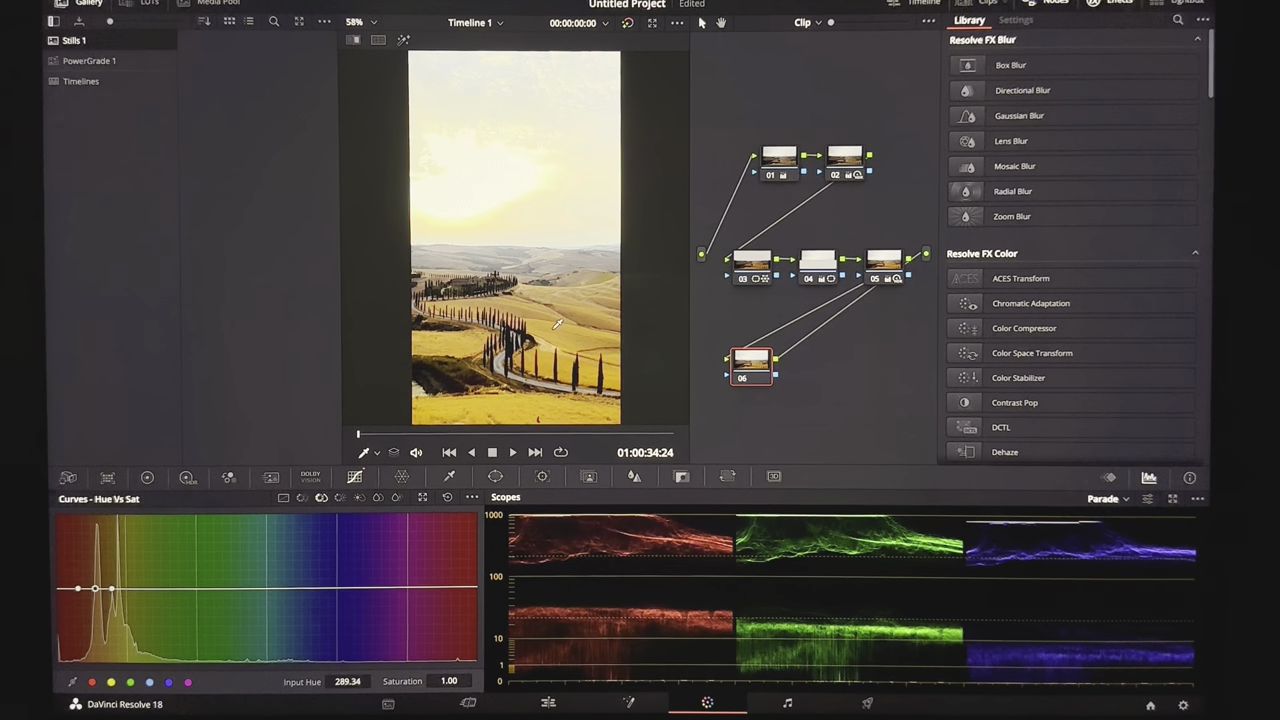
pyautogui.moveTo(111, 588)
pyautogui.mouseDown()
pyautogui.moveTo(123, 590)
pyautogui.moveTo(99, 602)
pyautogui.mouseUp()
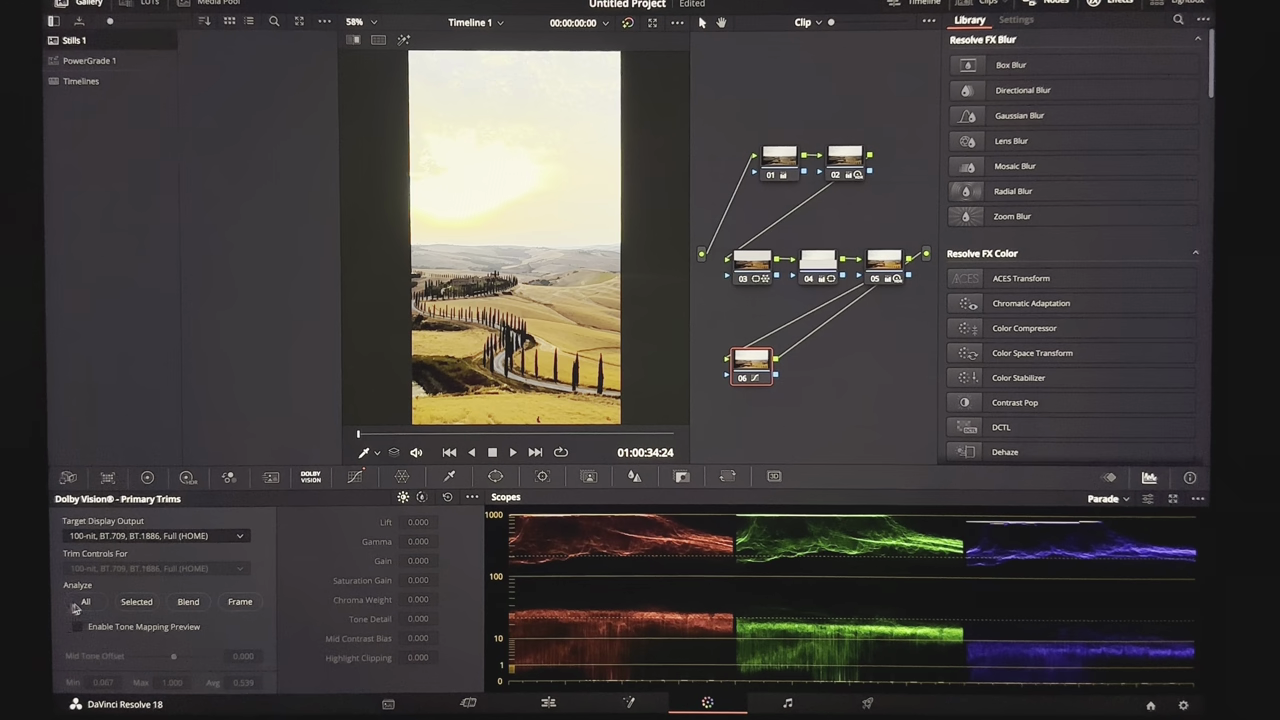
# - Enable the Dolby Vision tone mapping preview, analyze all clips, and switch to the second clip
pyautogui.click(77, 628)
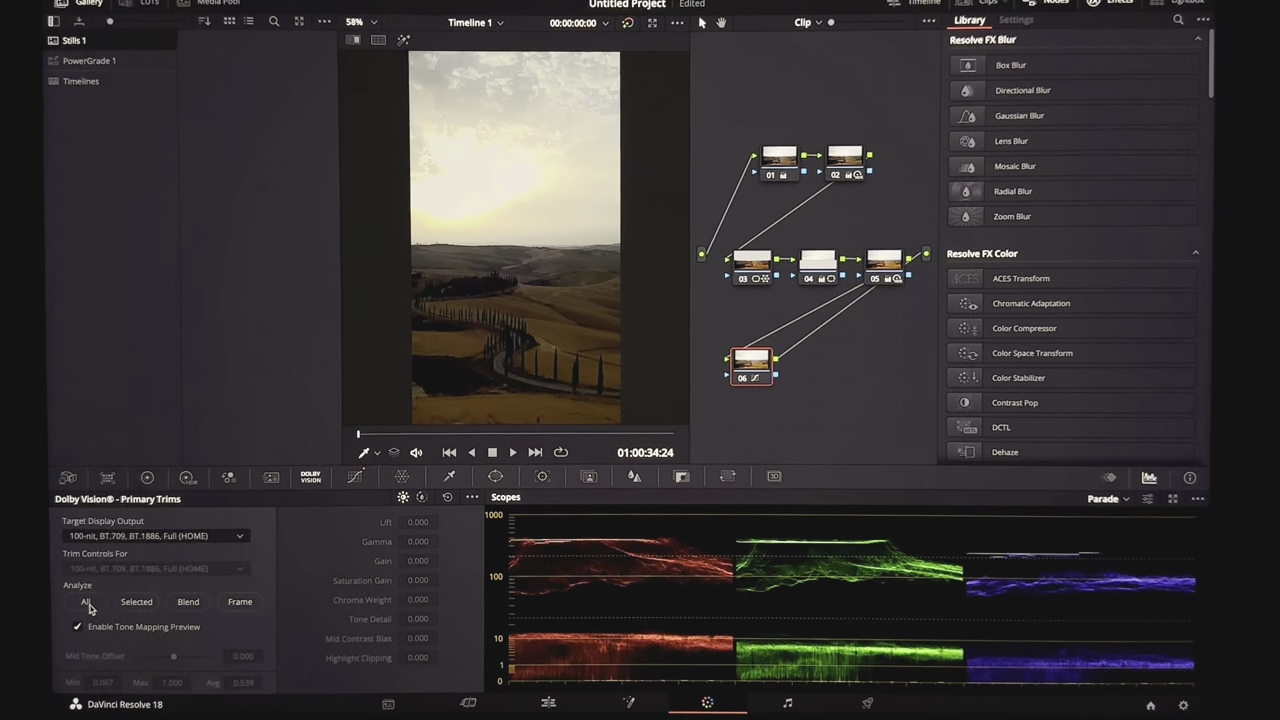
pyautogui.click(86, 603)
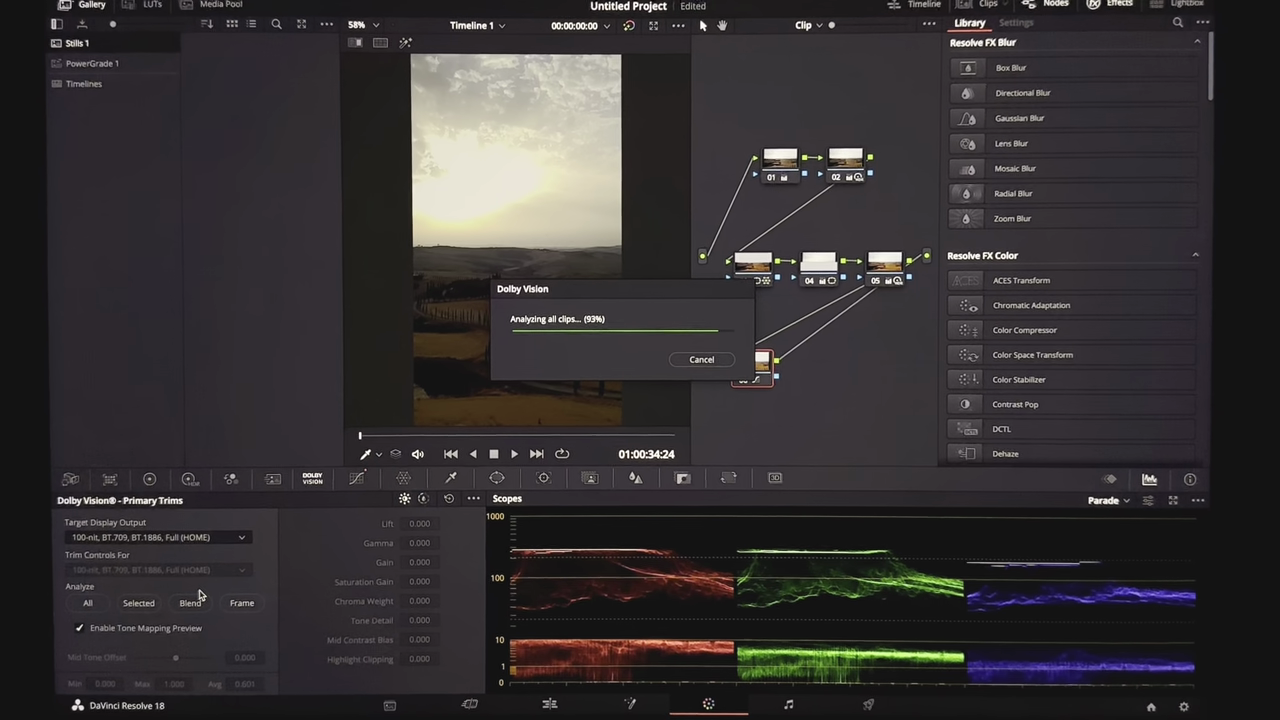
pyautogui.click(190, 424)
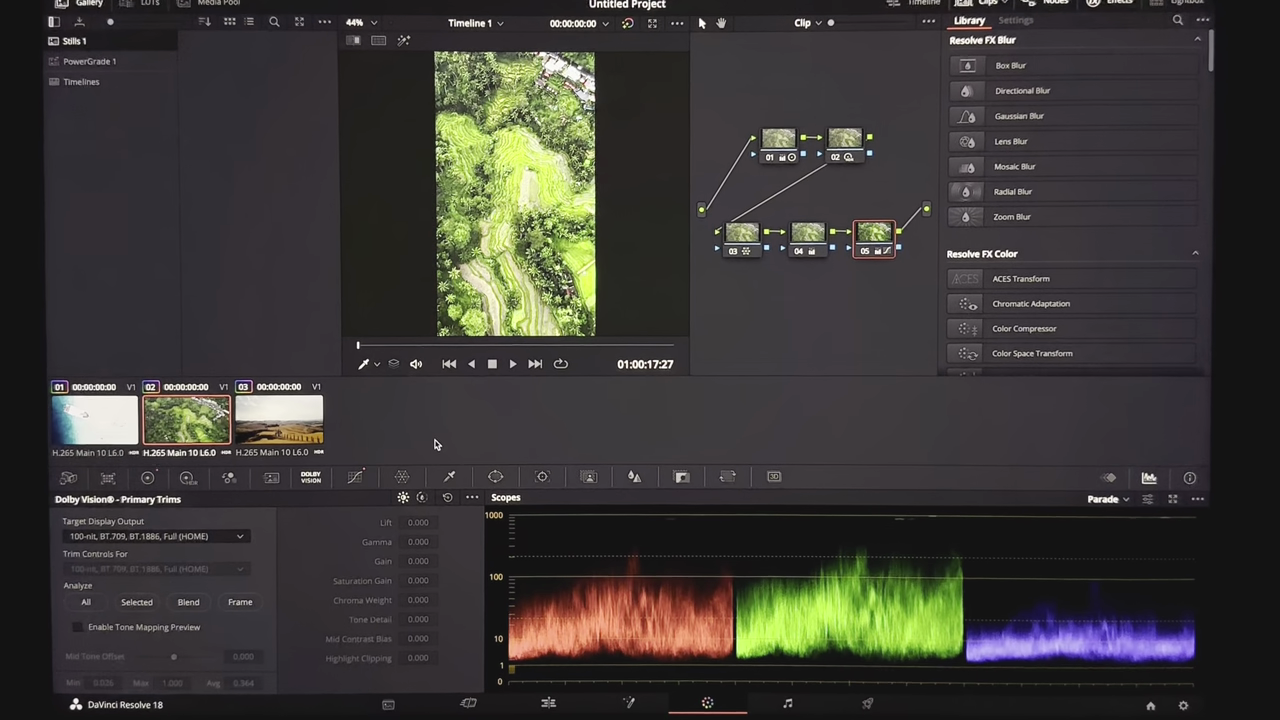
# - Open the Deliver page and choose the ProRes 422 HQ render preset
pyautogui.click(870, 700)
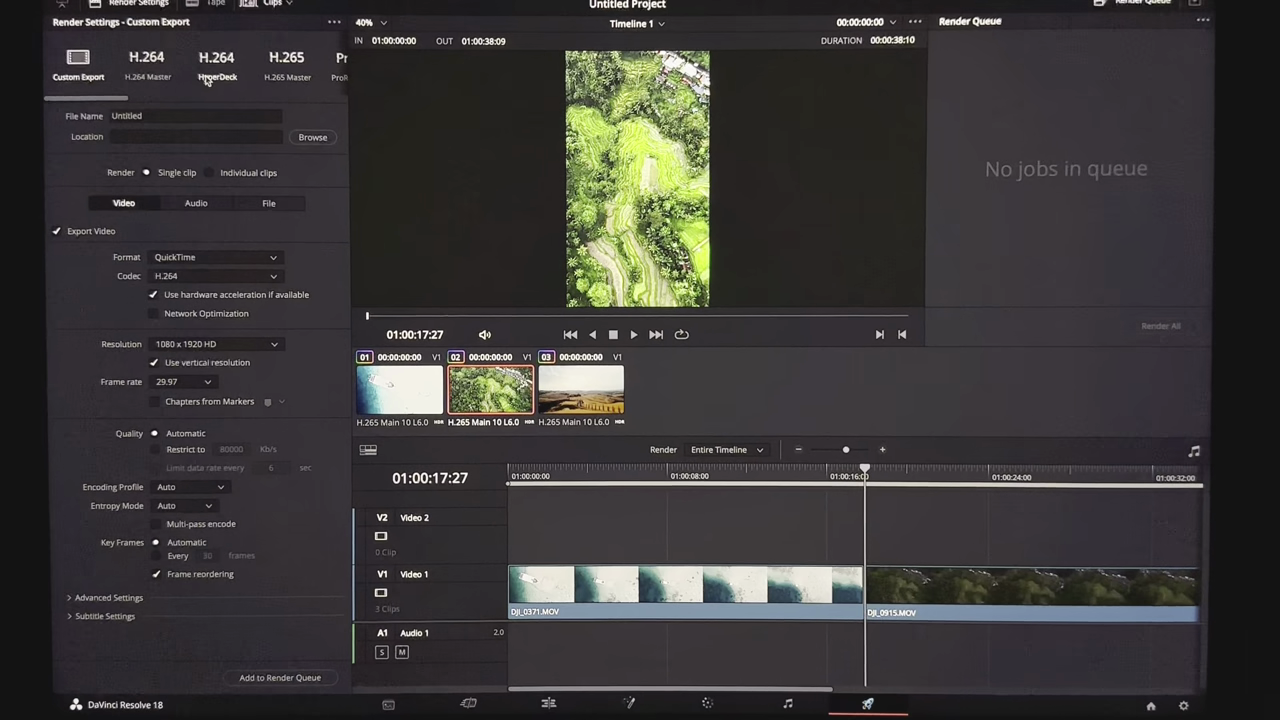
pyautogui.hscroll(2, 206, 80)
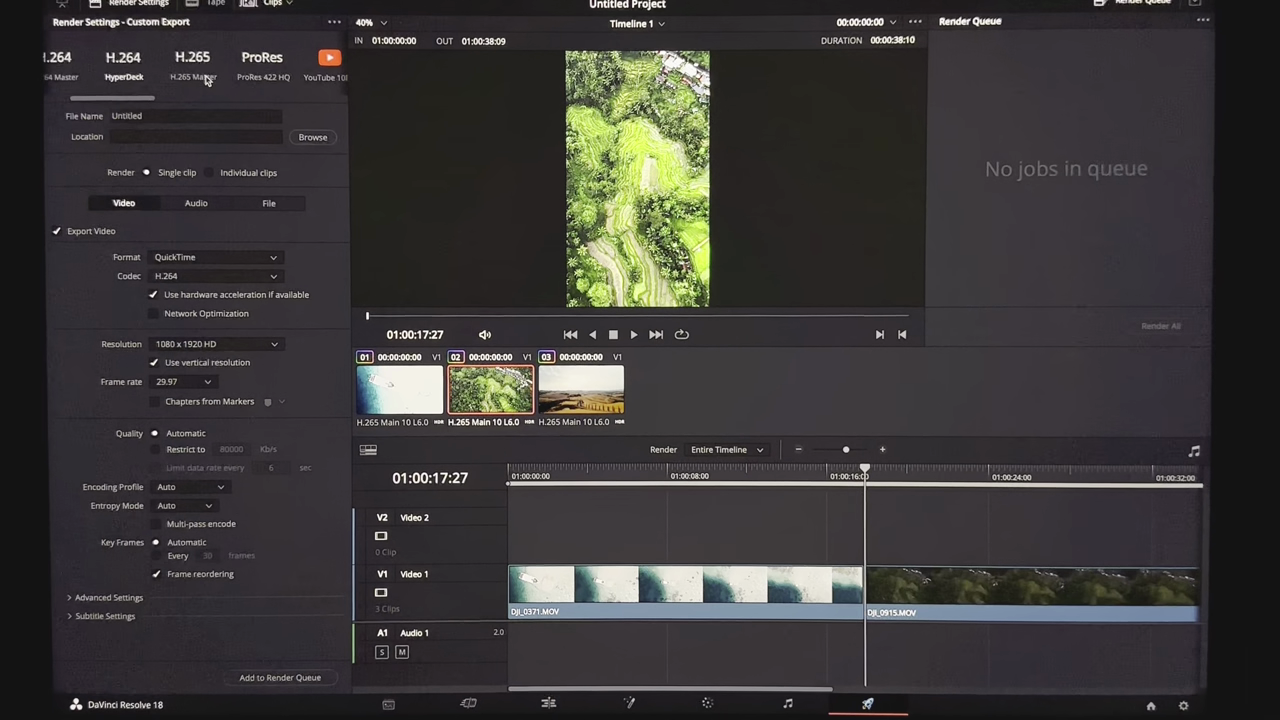
pyautogui.click(263, 60)
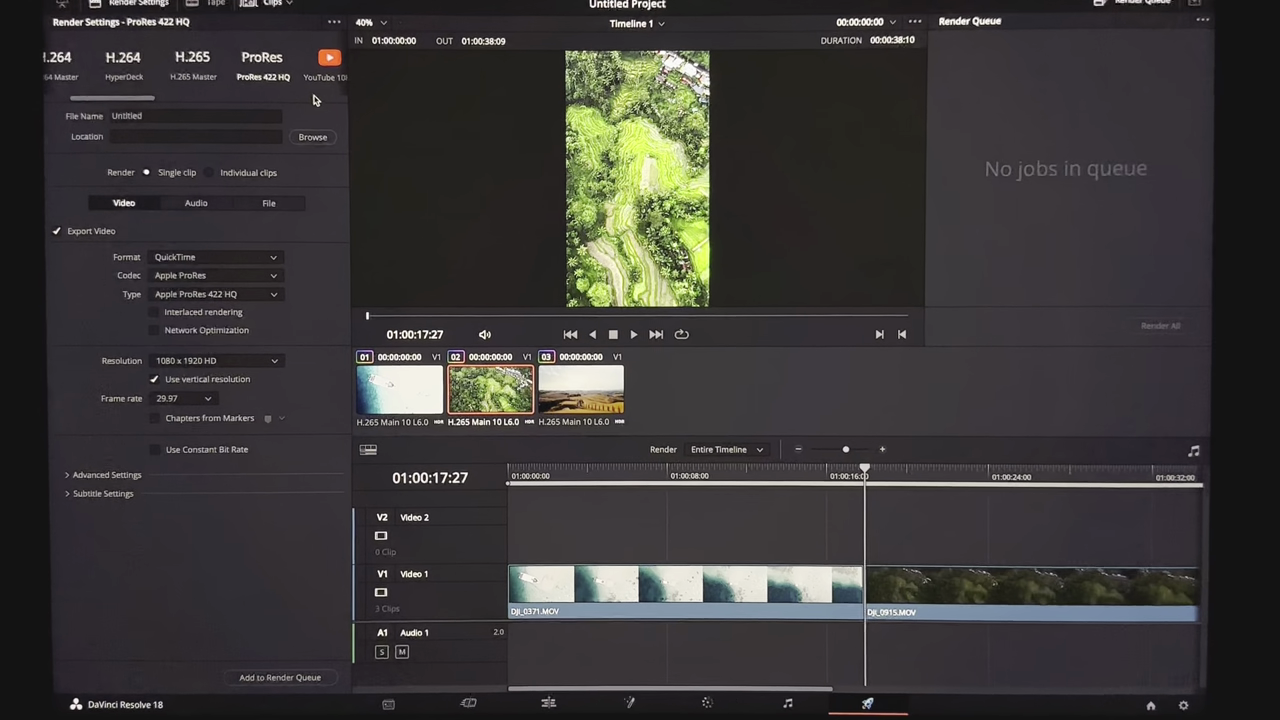
# - Name the output prores_intermediate, save it to the Downloads folder, add it to the render queue and render it
pyautogui.doubleClick(214, 116)
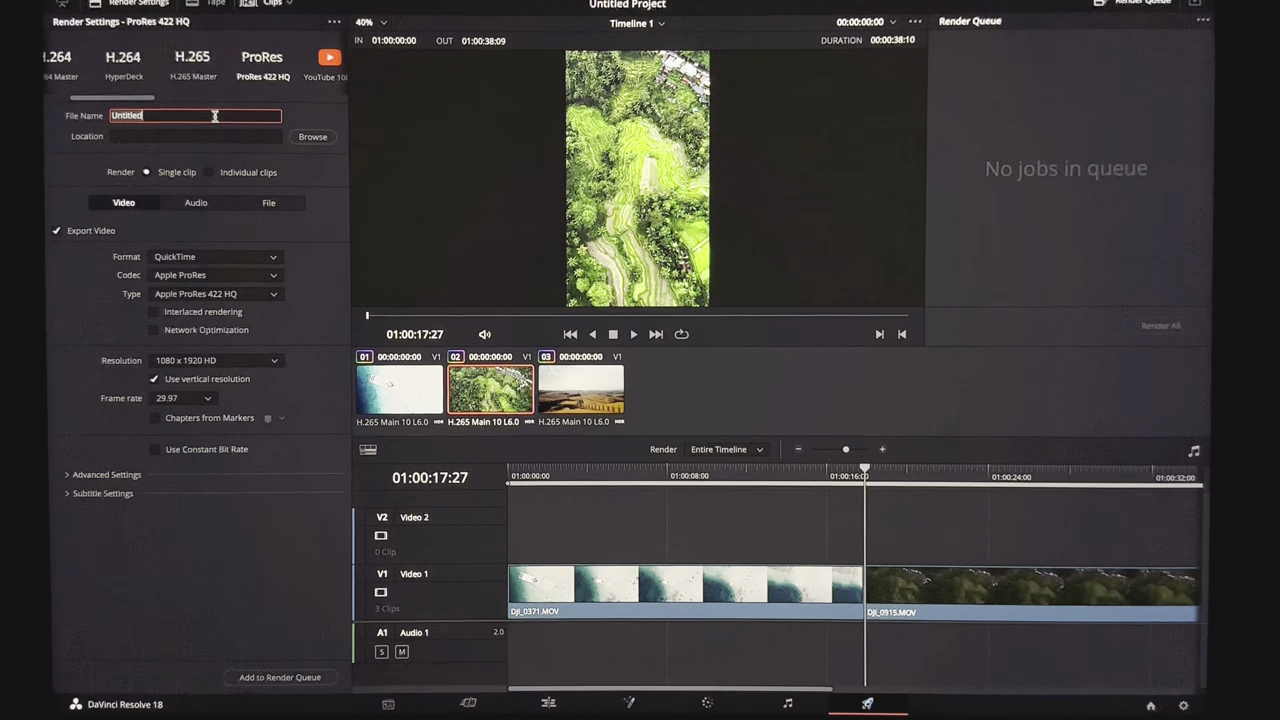
pyautogui.write('prores_Intermediate')
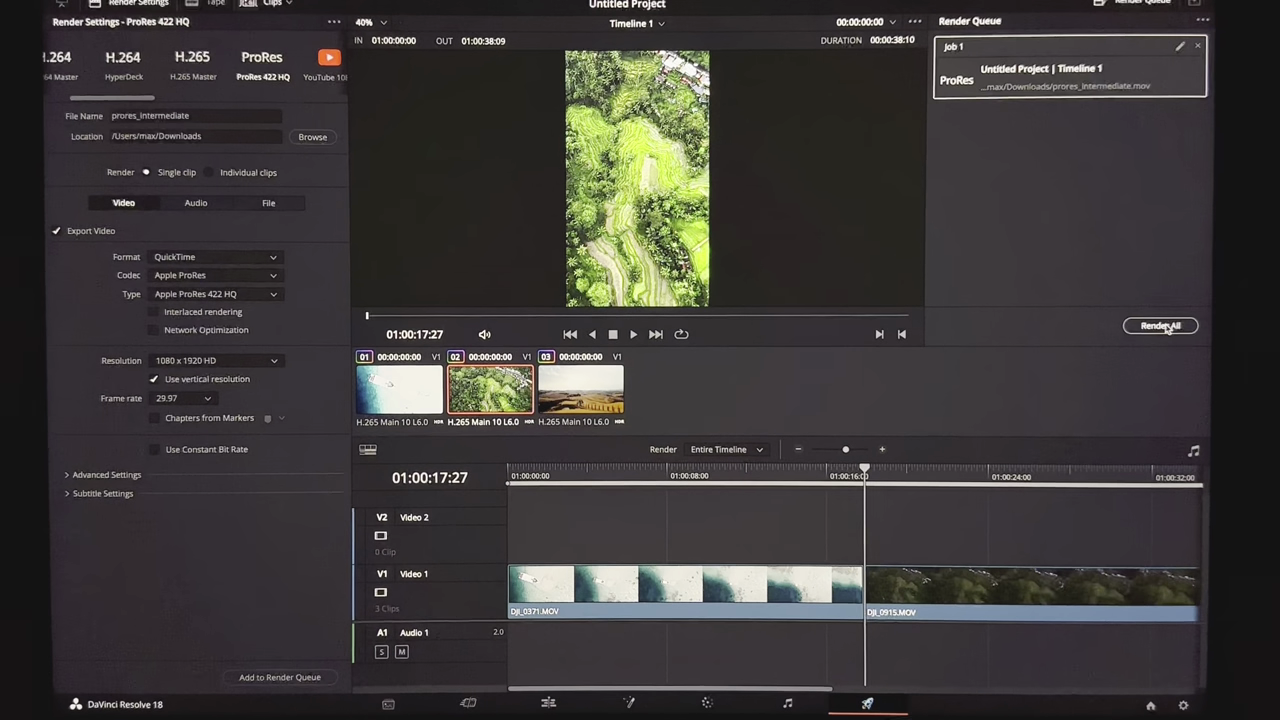
pyautogui.click(1160, 325)
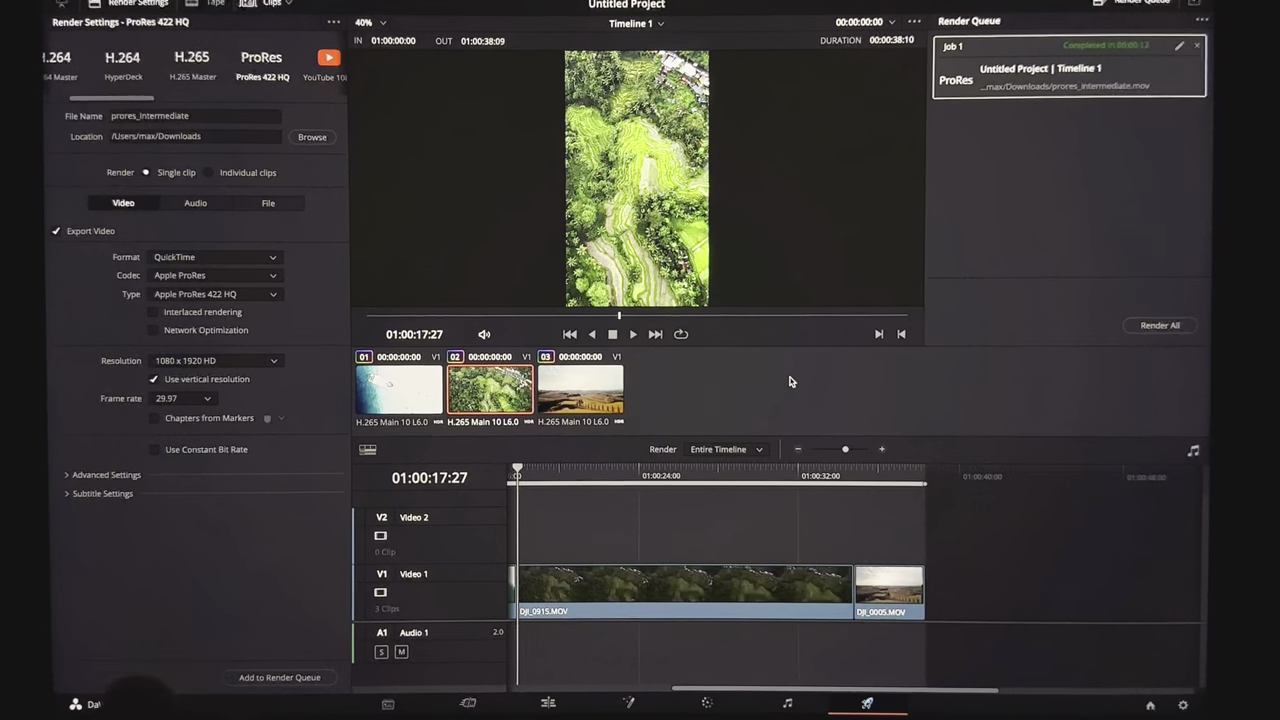
# - Switch from DaVinci Resolve to Compressor's batch window showing the active jobs
pyautogui.hotkey('ctrl', 'Right')
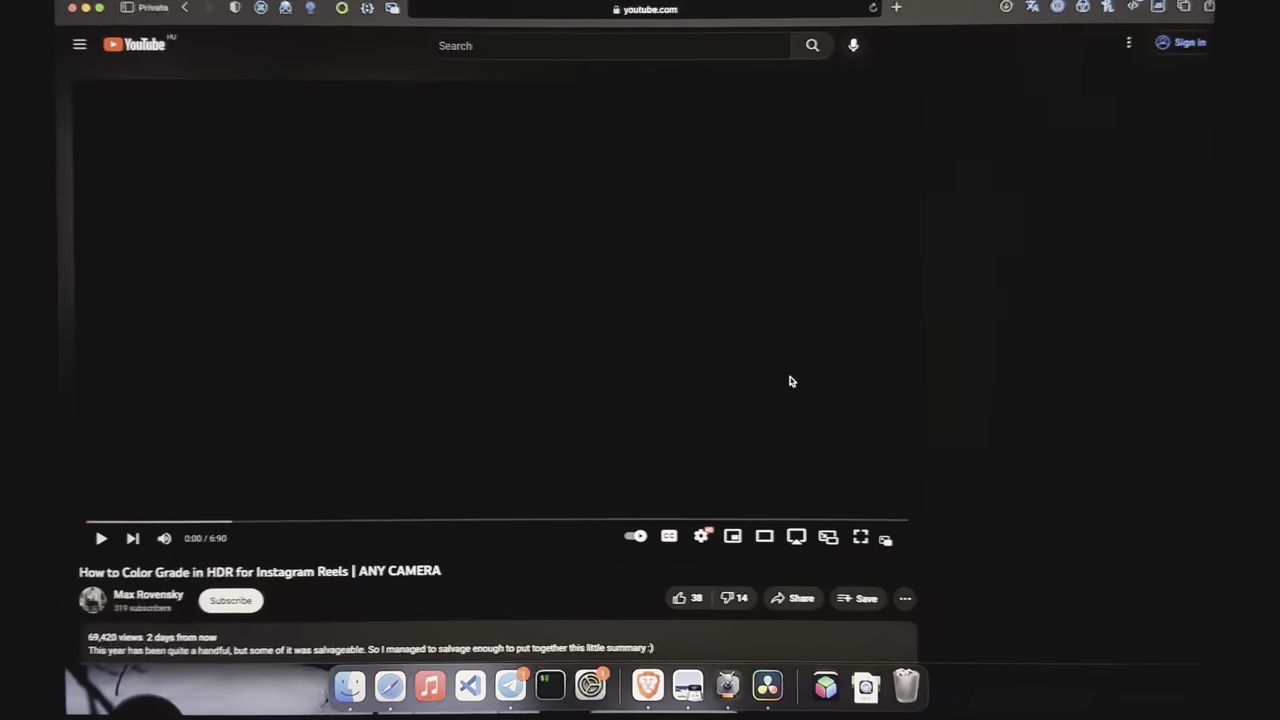
pyautogui.scroll(-2, 521, 300)
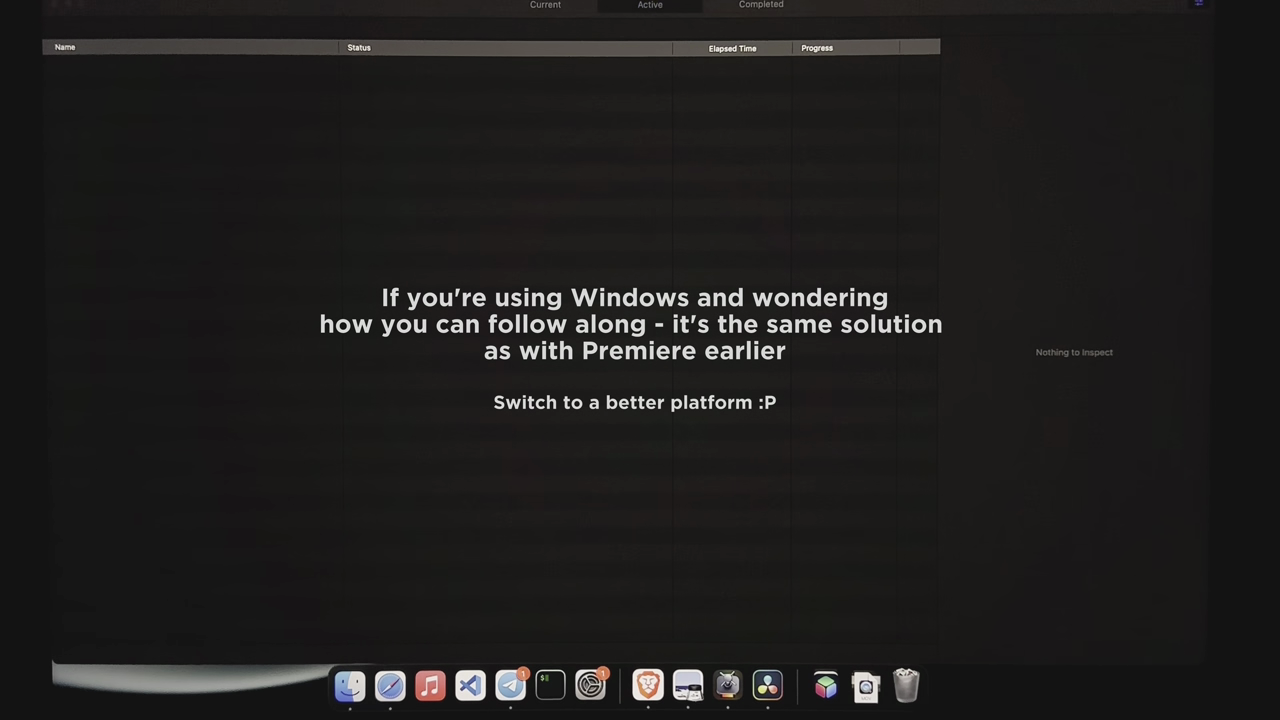
# - Add prores_intermediate to the current batch and encode it with the Apple Devices 4K (HEVC 10-bit, HLG, Dolby Vision 8.4) setting to the source location
pyautogui.moveTo(640, 234); pyautogui.dragTo(728, 686)
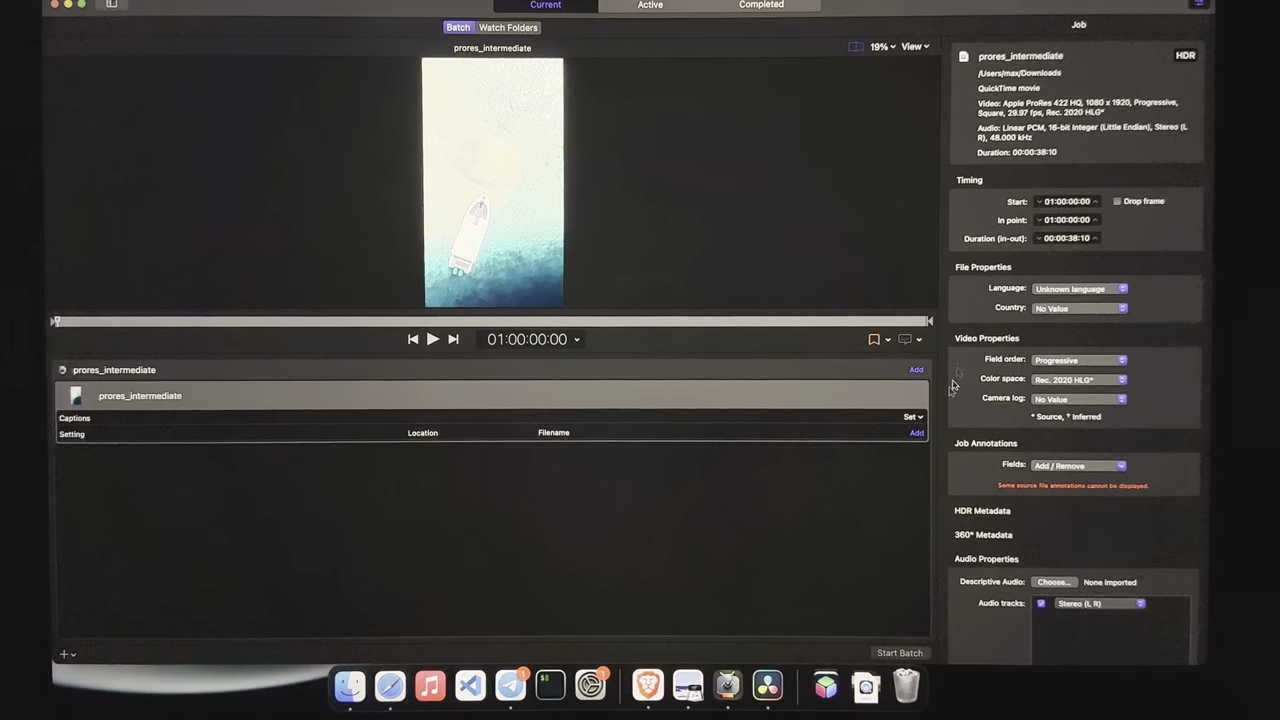
pyautogui.click(917, 433)
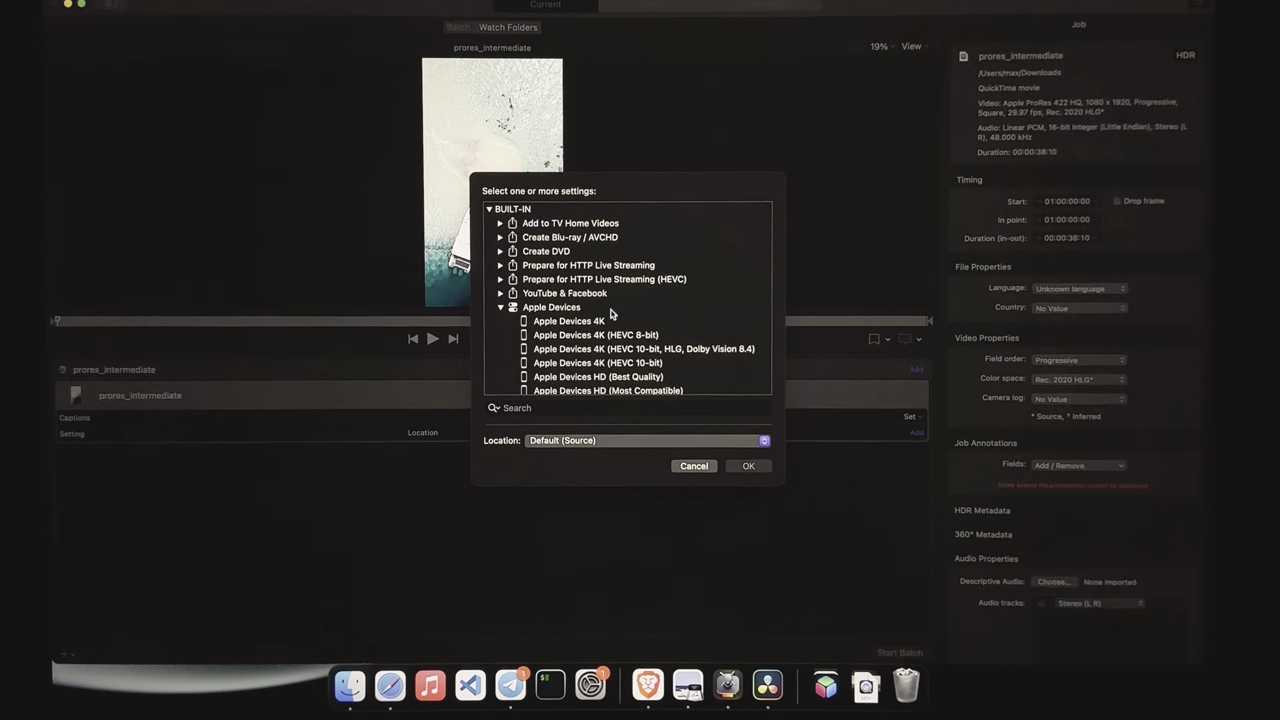
pyautogui.click(547, 350)
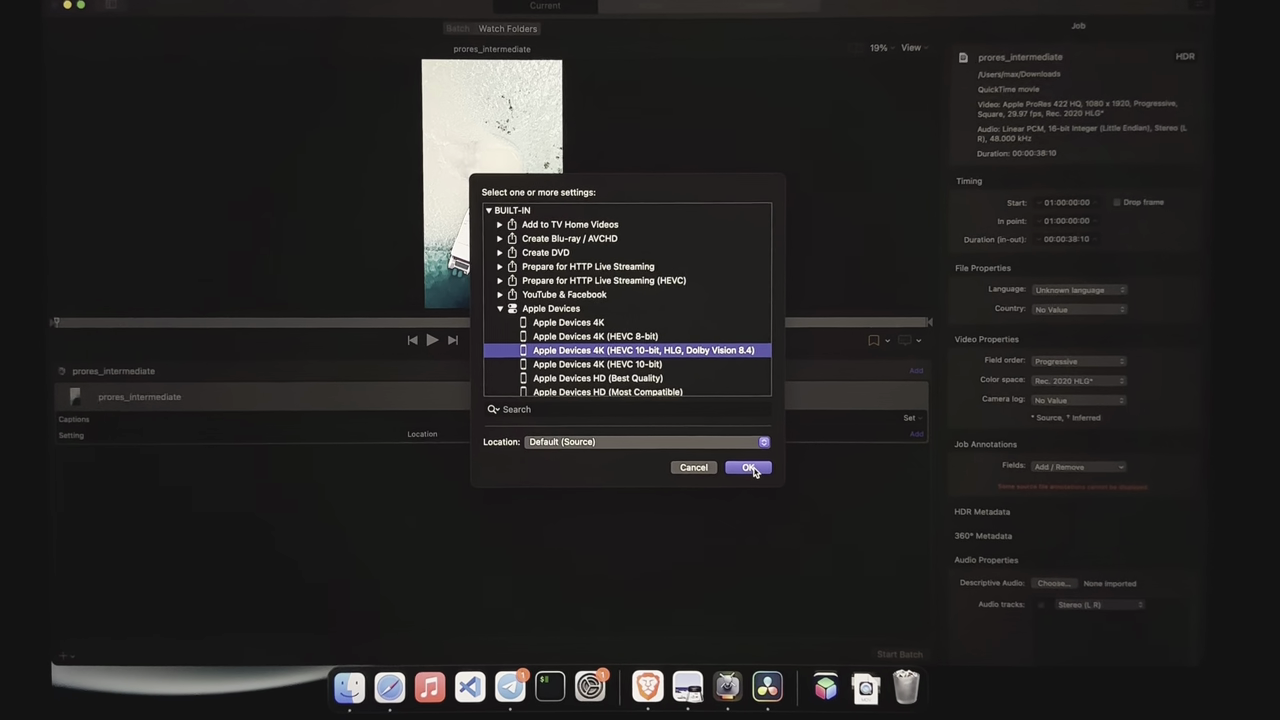
pyautogui.press('Return')
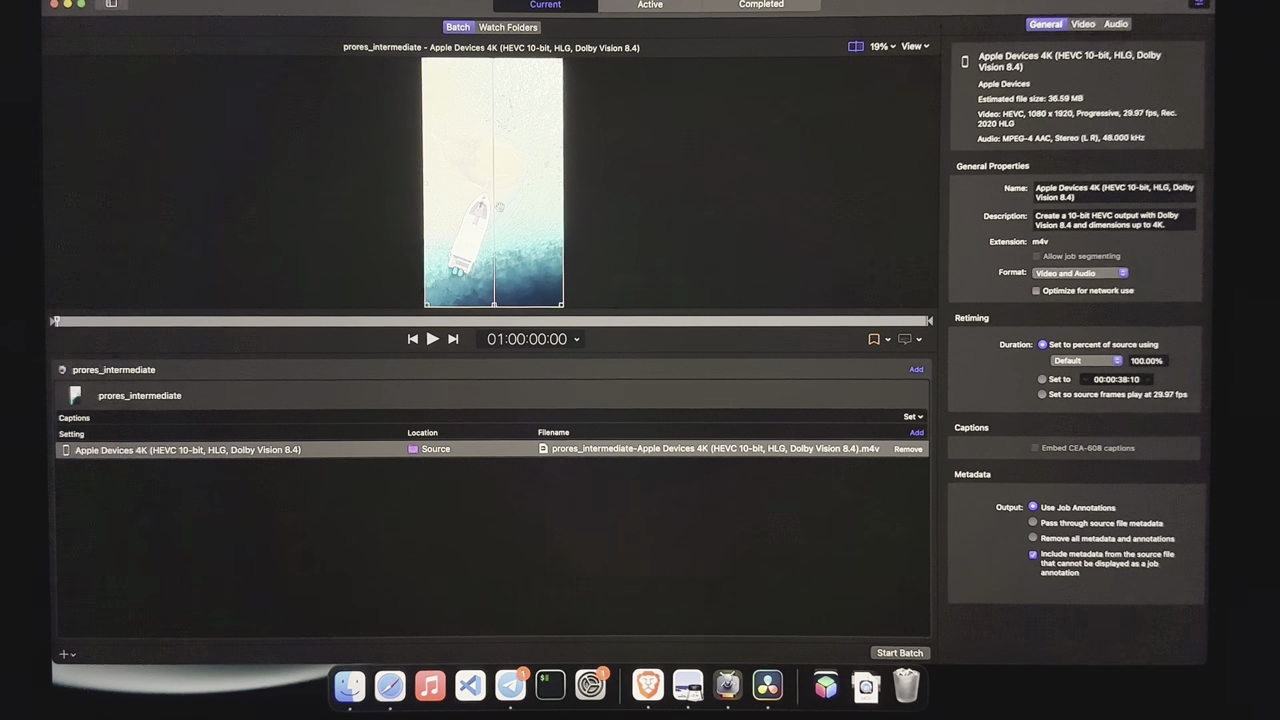
pyautogui.moveTo(480, 210)
pyautogui.mouseDown()
pyautogui.moveTo(532, 210)
pyautogui.moveTo(474, 227)
pyautogui.mouseUp()
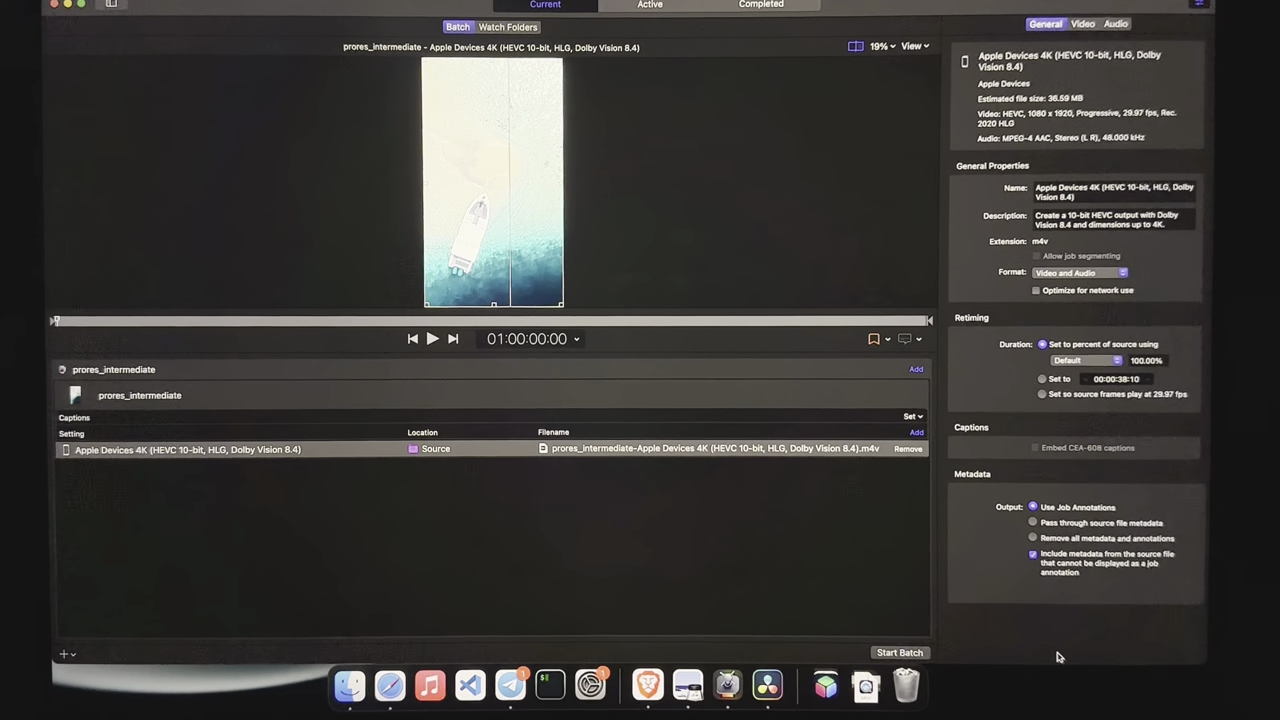
pyautogui.click(899, 652)
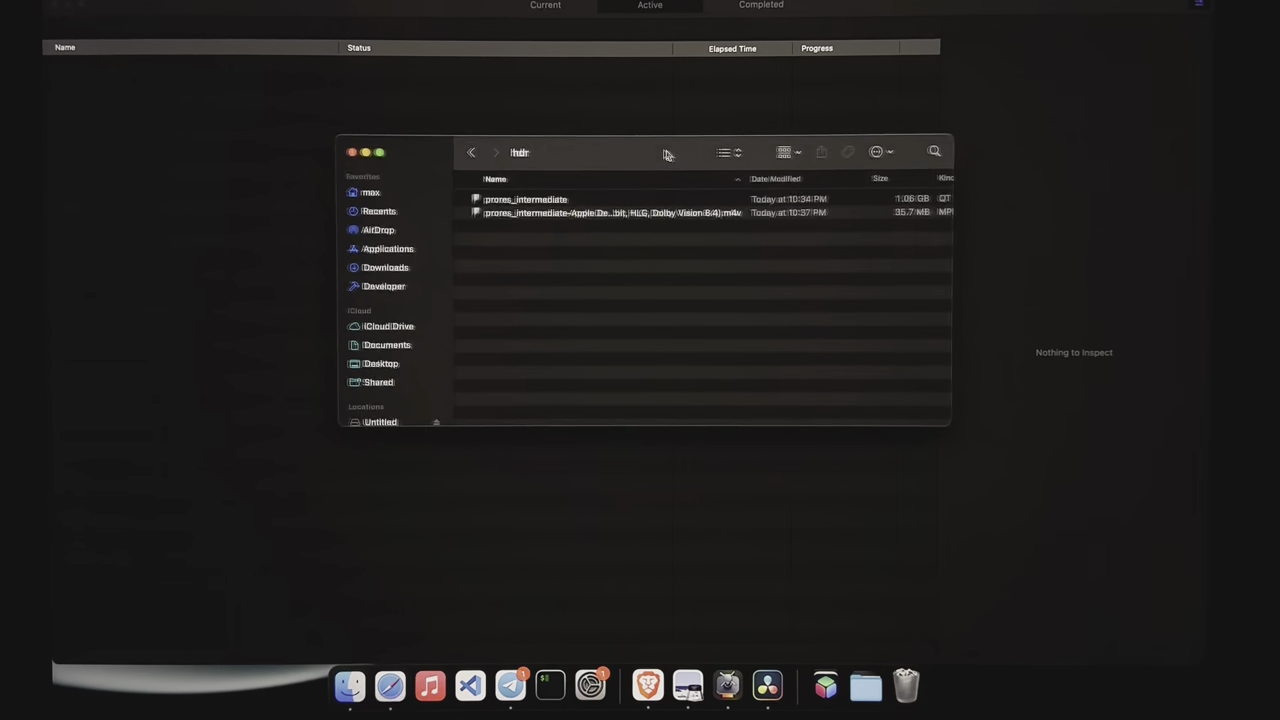
# - Check the encoded Dolby Vision 8.4 .m4v file's details in the hdr folder in Finder and play its Quick Look preview
pyautogui.click(505, 232)
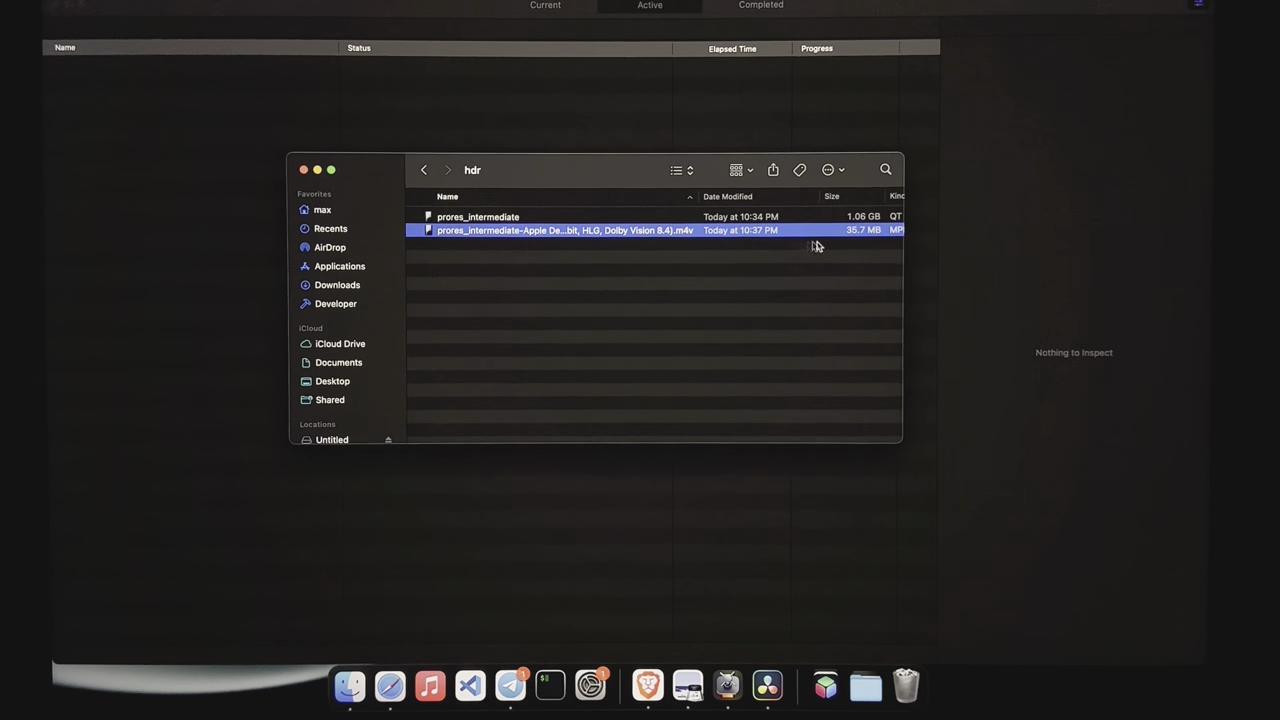
pyautogui.hscroll(3, 798, 242)
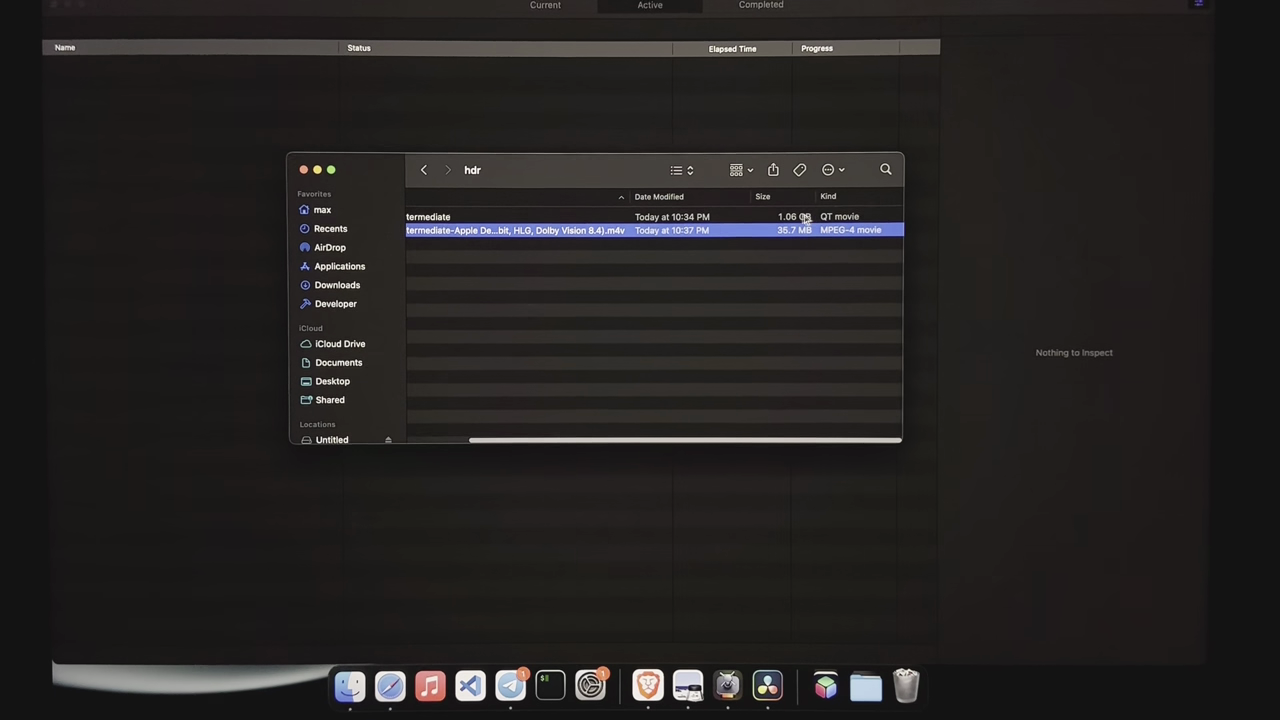
pyautogui.hscroll(-3, 804, 218)
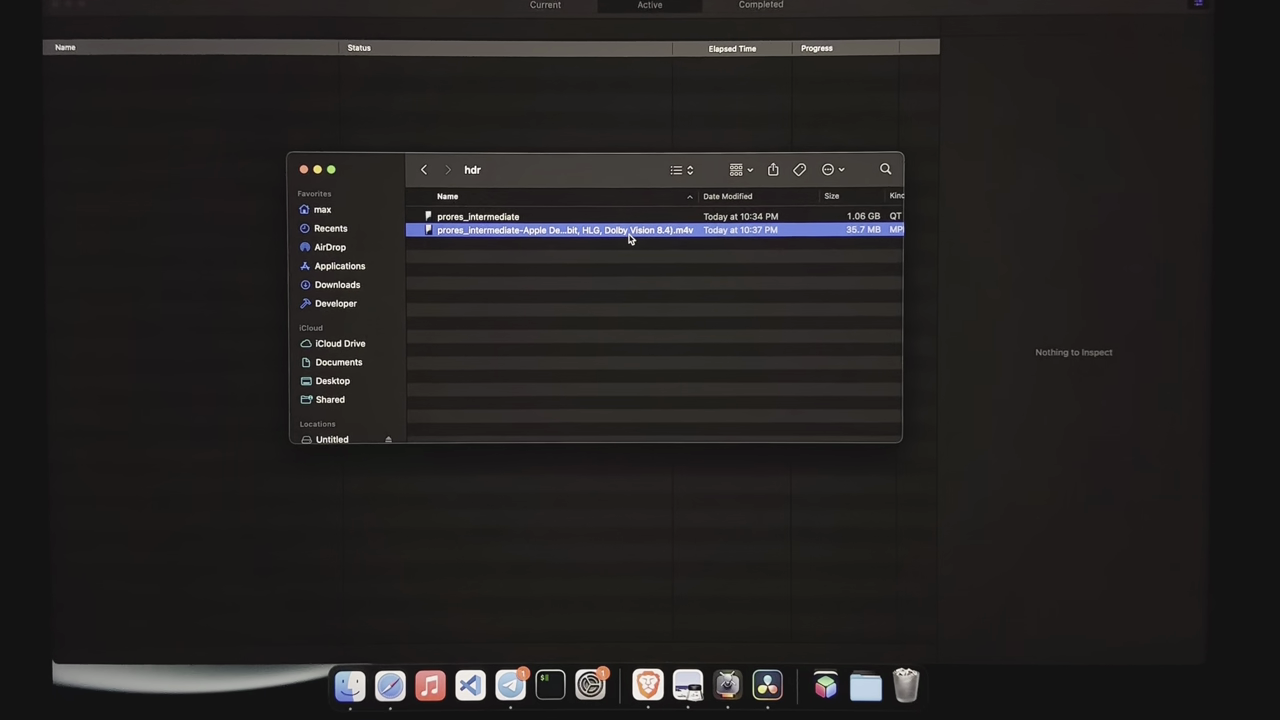
pyautogui.press('space')
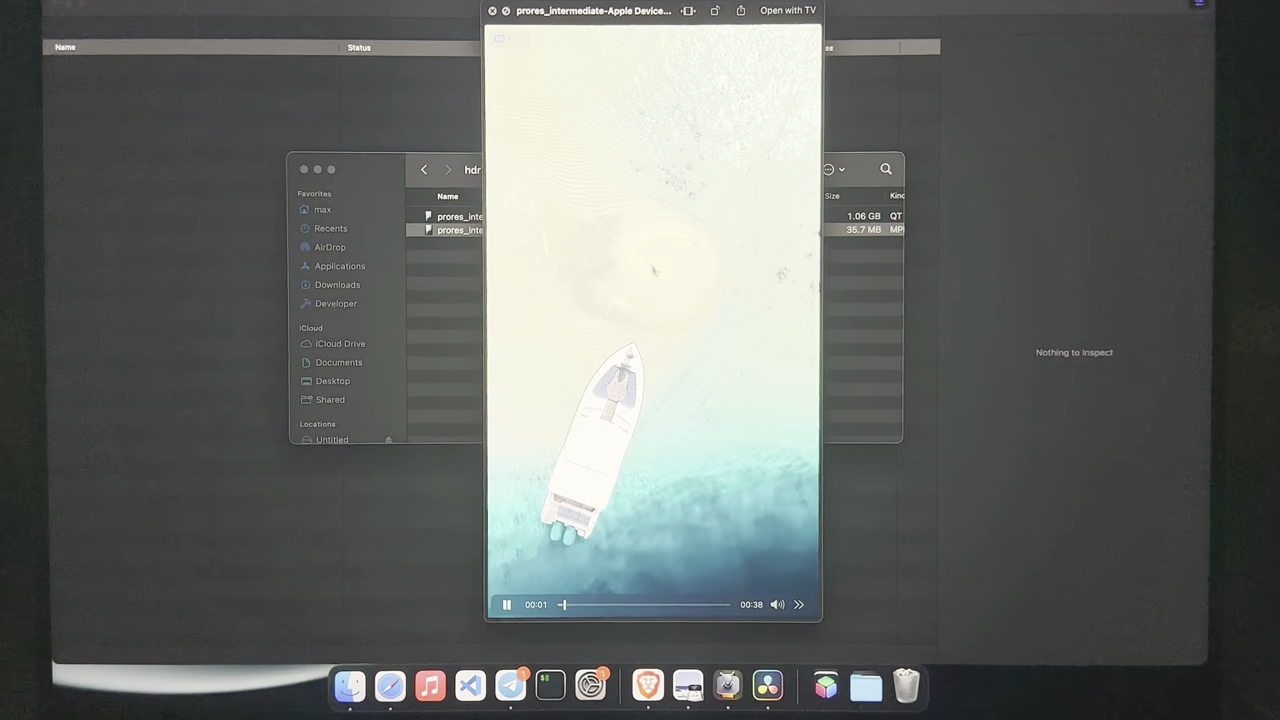